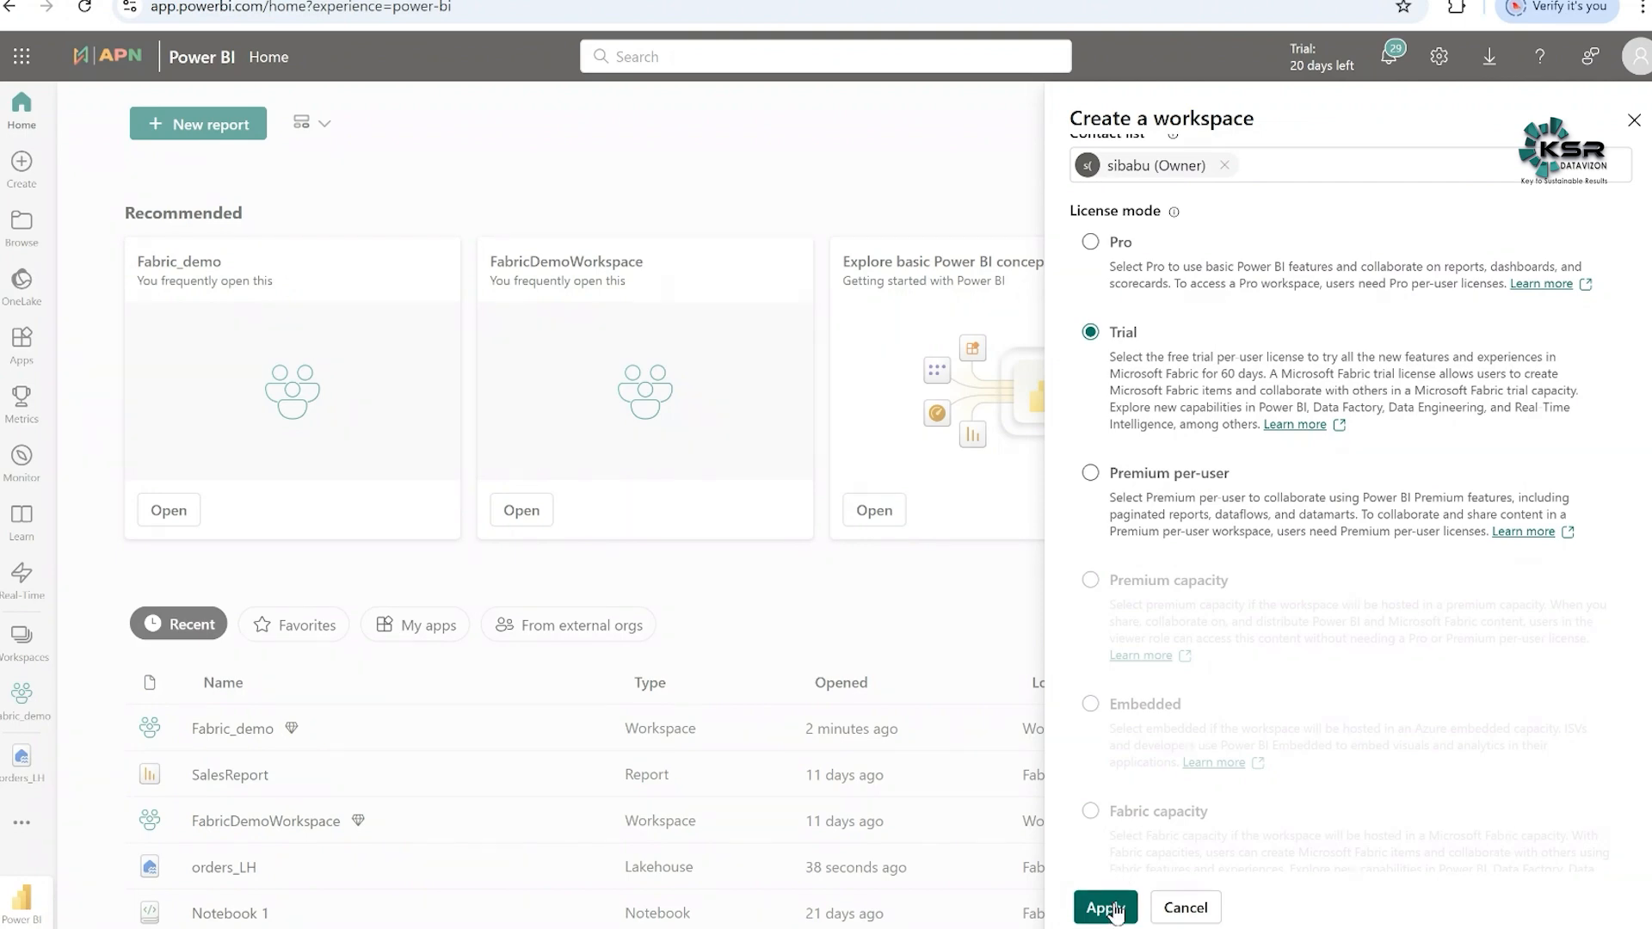
- Create the fabric_csv_demo workspace with the Trial license mode and collapse its empty task flow area
{"action": "left_click", "coordinate": [1101, 906]}
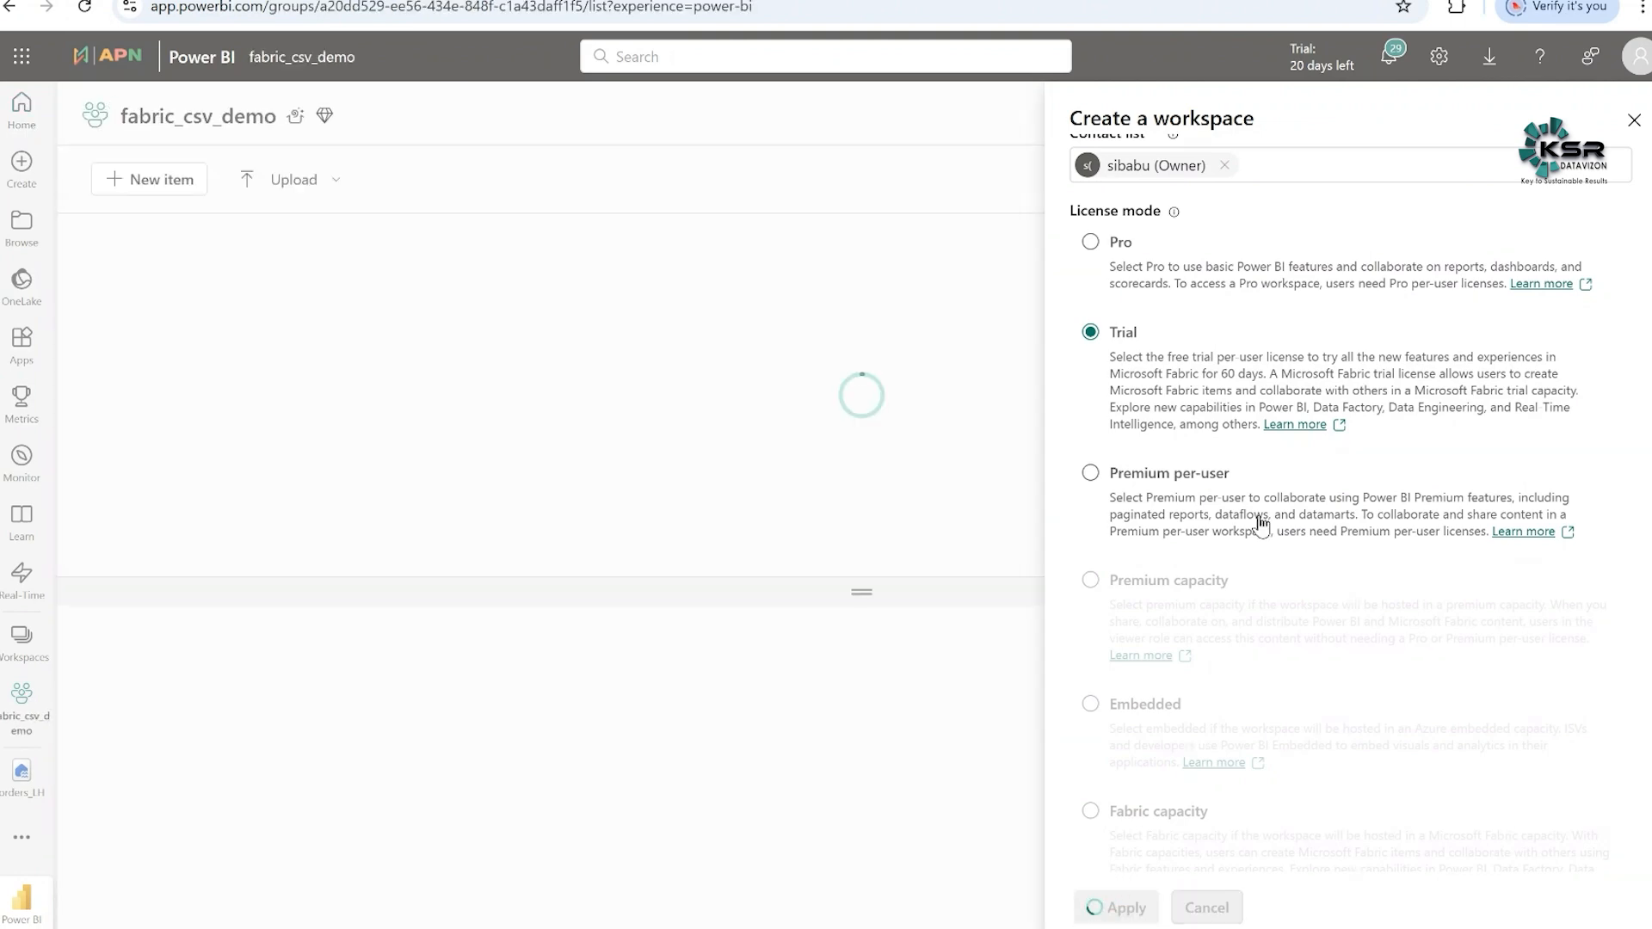
{"action": "left_click_drag", "start_coordinate": [917, 370], "coordinate": [937, 229]}
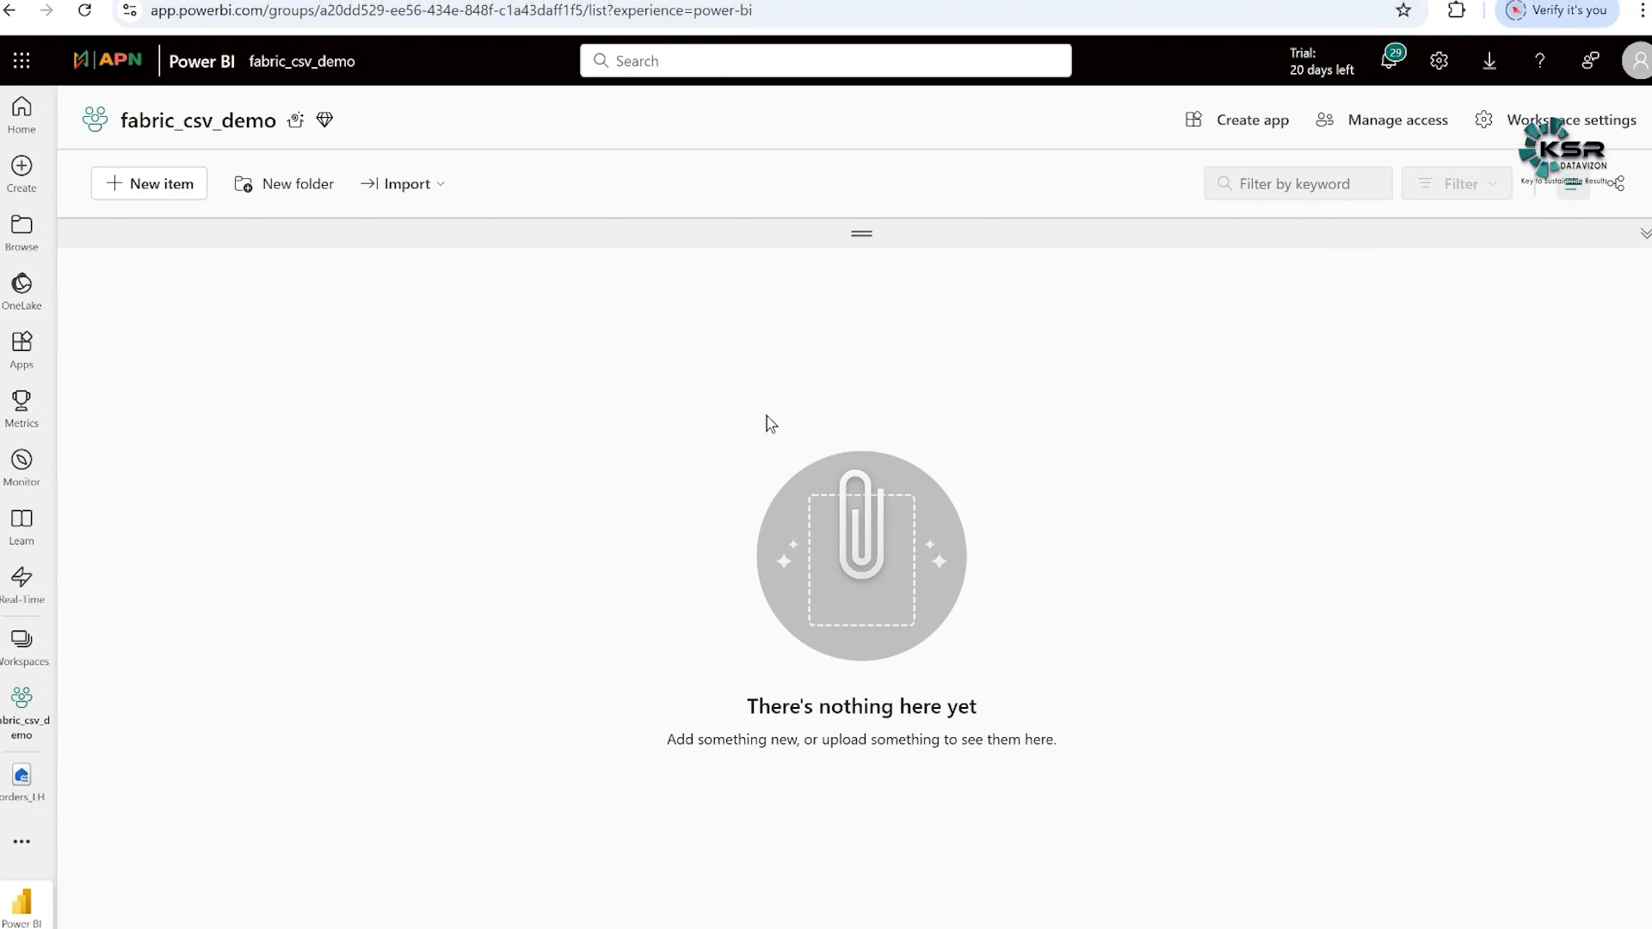
- Create a new lakehouse named csvload_LH in the fabric_csv_demo workspace, leaving lakehouse schemas disabled
{"action": "left_click", "coordinate": [163, 197]}
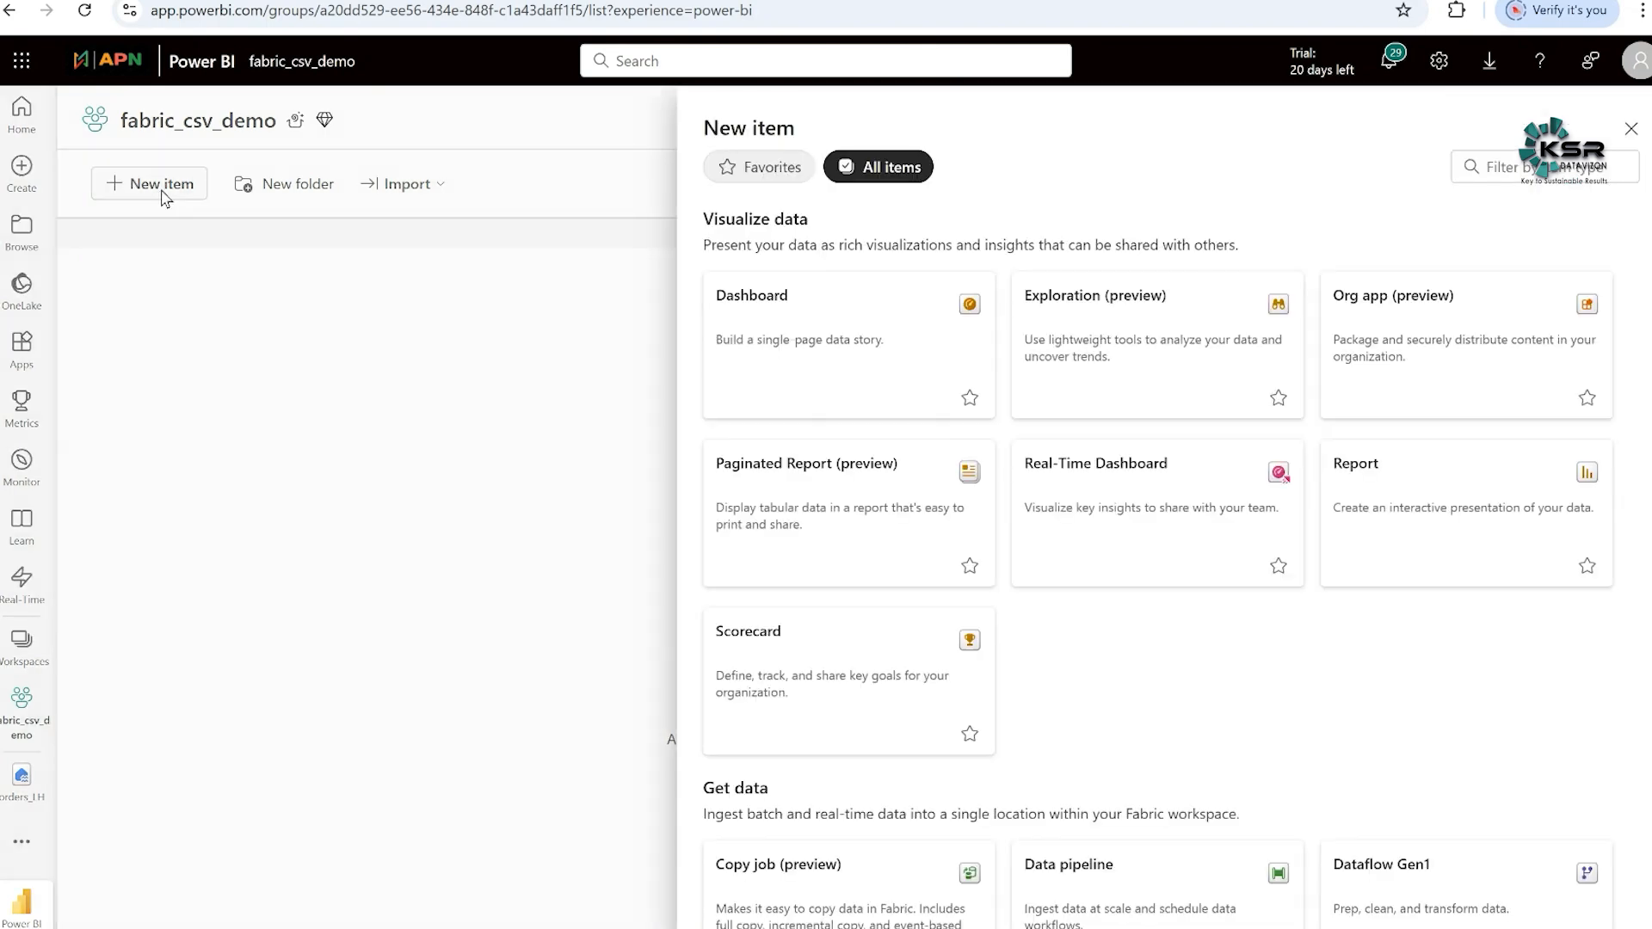
{"action": "scroll", "coordinate": [1208, 378], "scroll_direction": "down", "scroll_amount": 15}
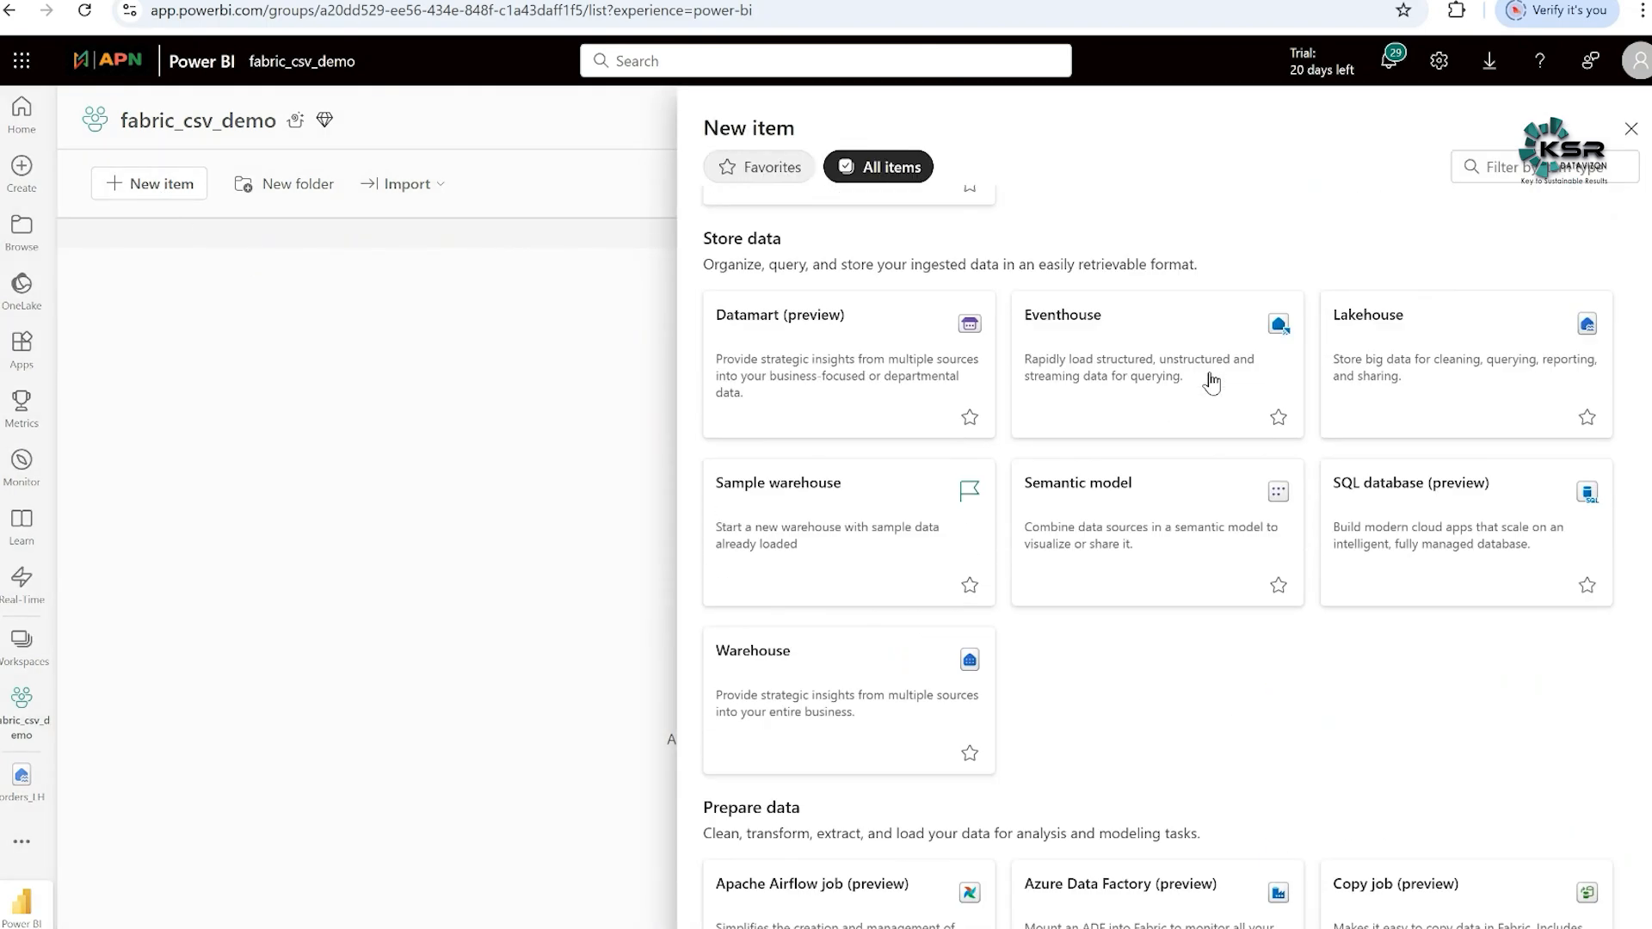
{"action": "scroll", "coordinate": [1211, 385], "scroll_direction": "up", "scroll_amount": 12}
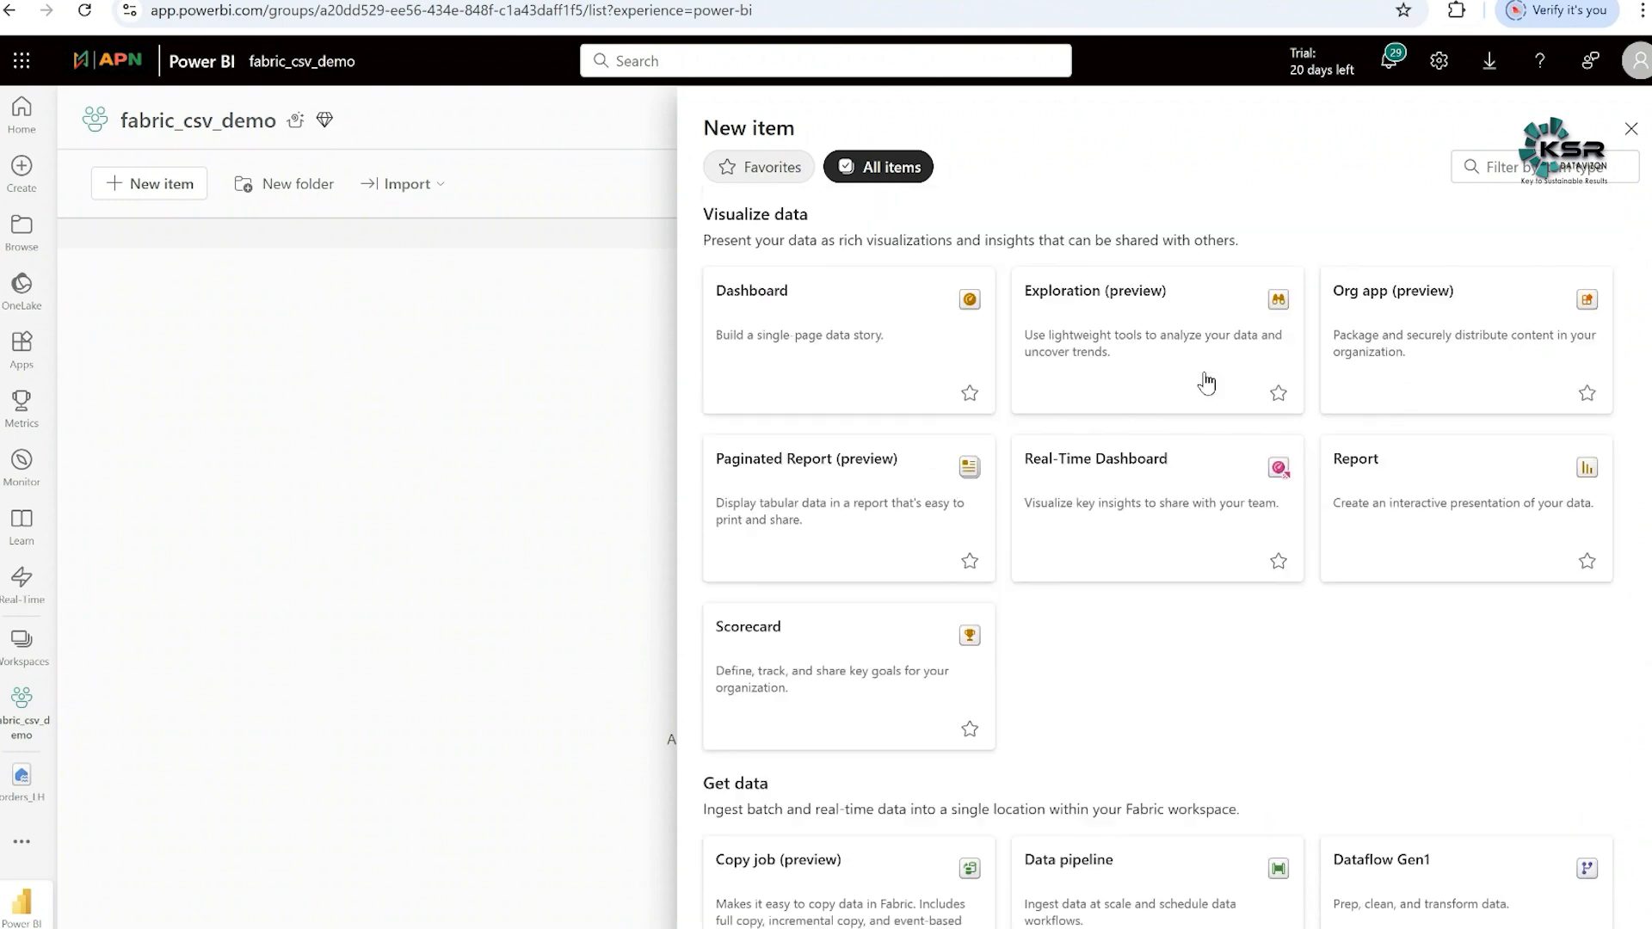
{"action": "left_click", "coordinate": [1490, 172]}
{"action": "type", "text": "lake"}
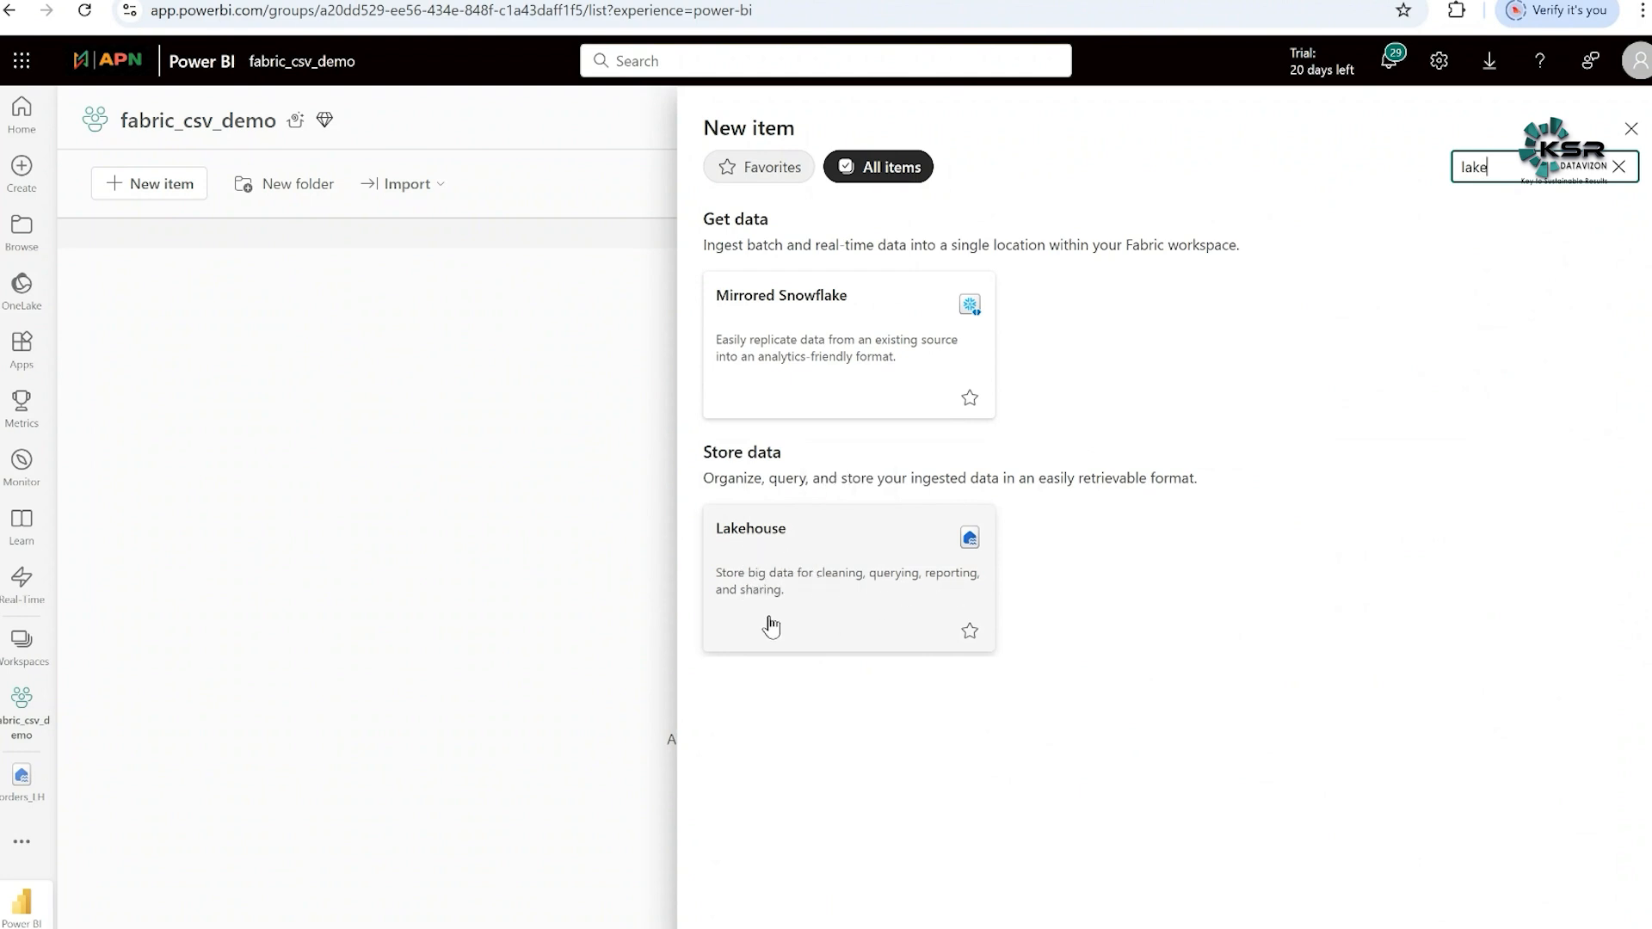
{"action": "left_click", "coordinate": [828, 546]}
{"action": "left_click", "coordinate": [833, 476]}
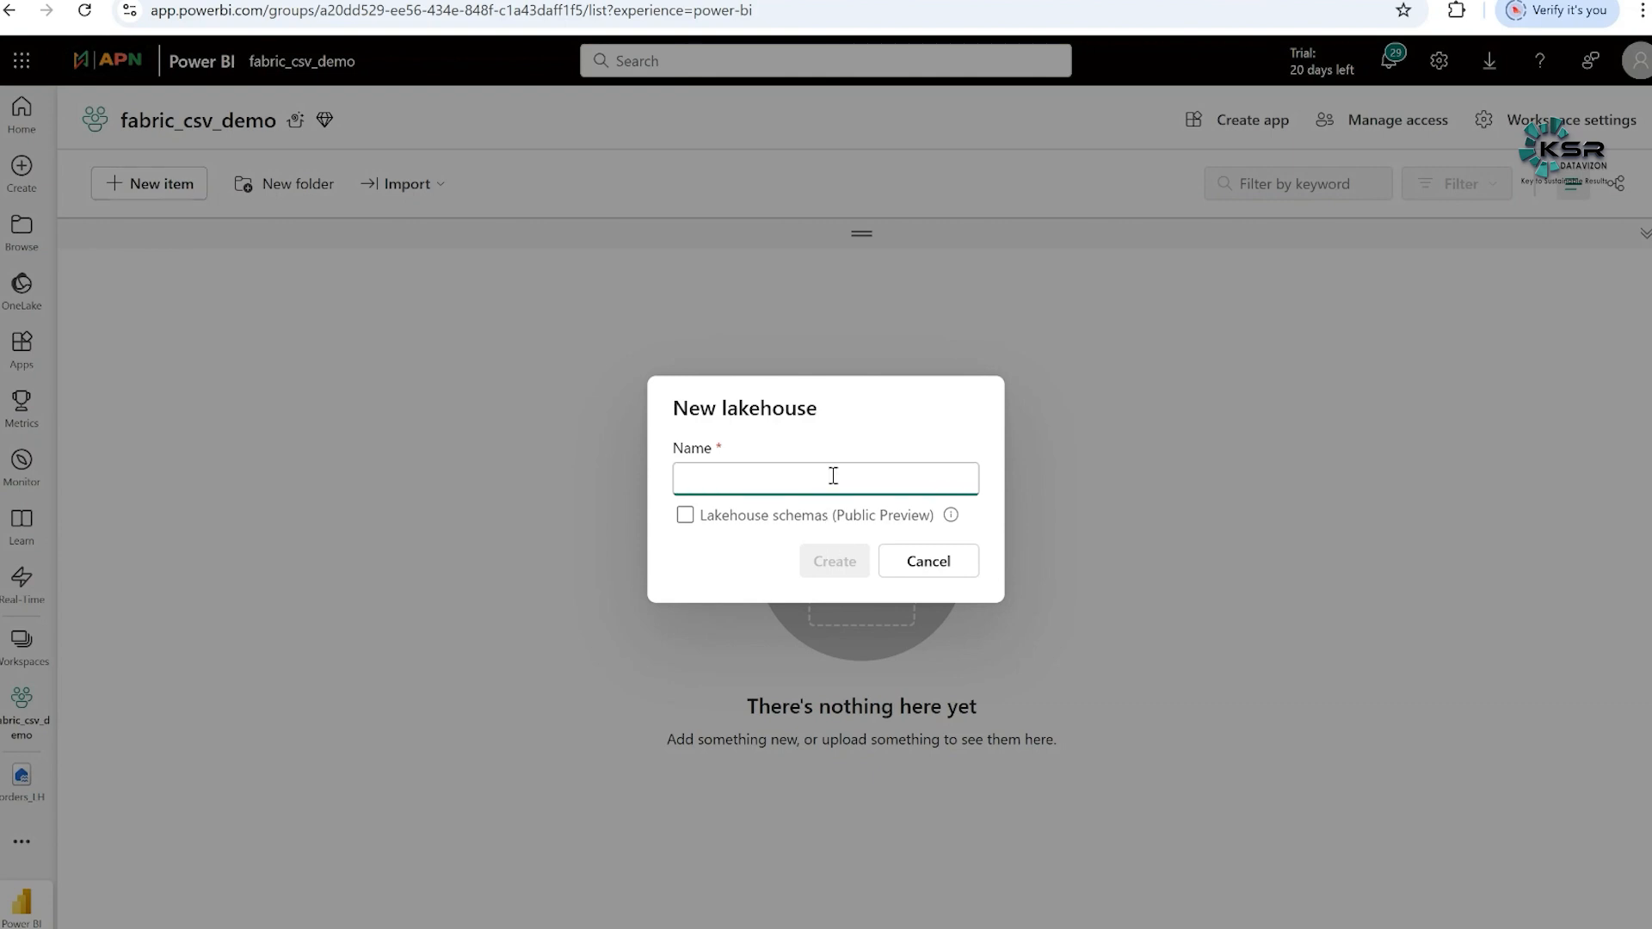
{"action": "type", "text": "csvload_"}
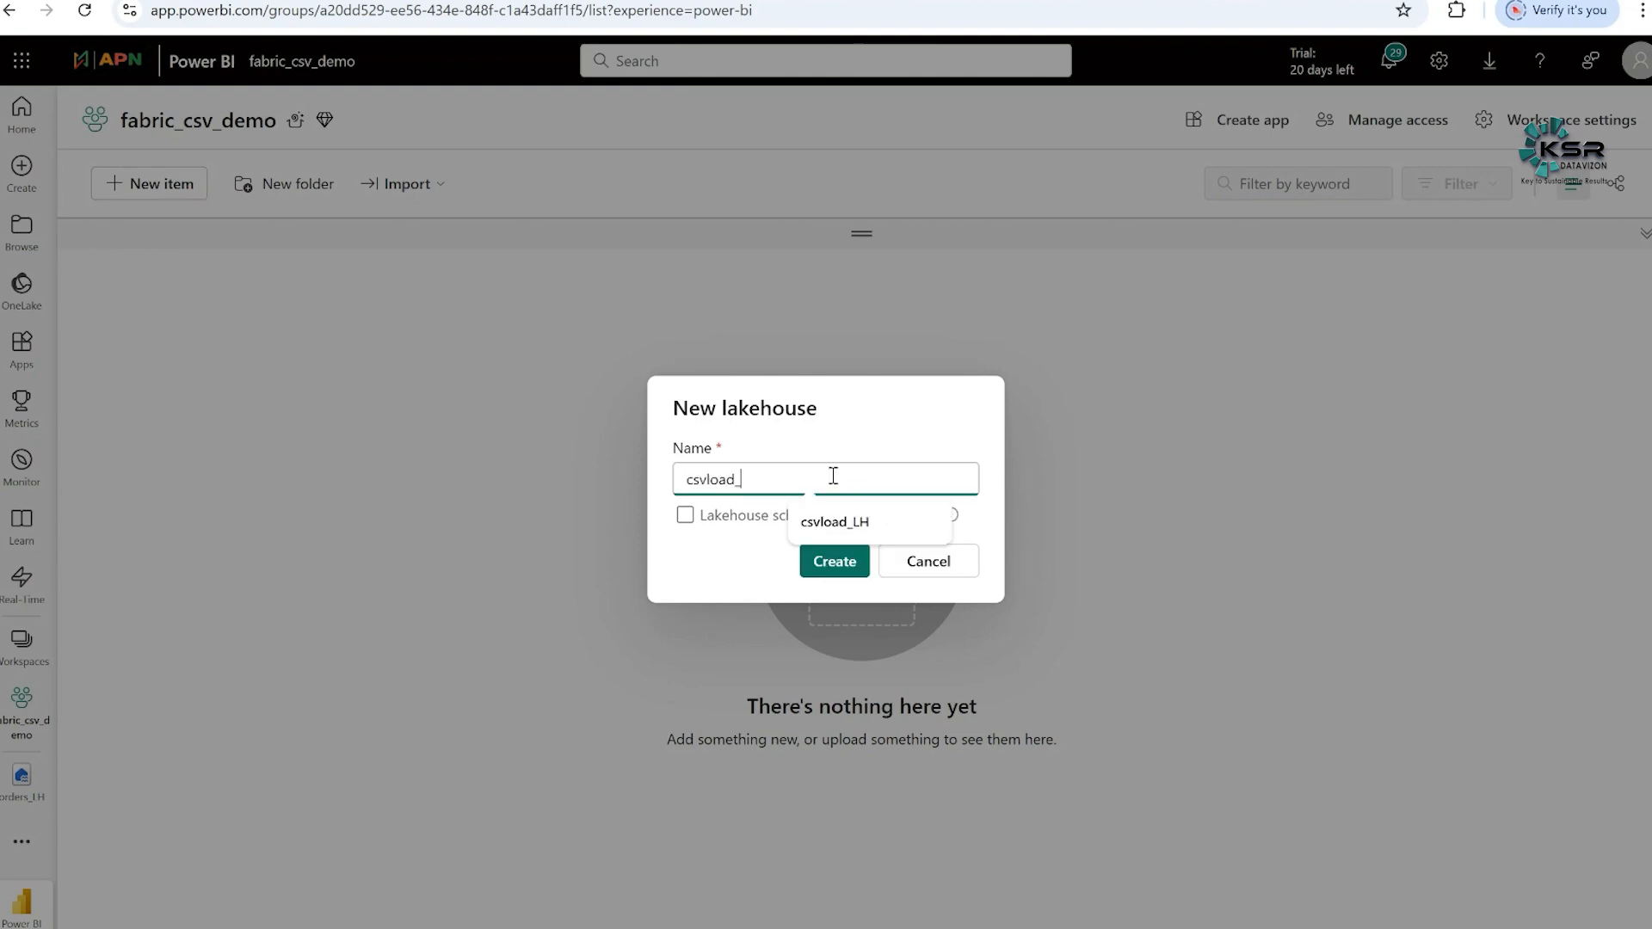
{"action": "type", "text": "LH"}
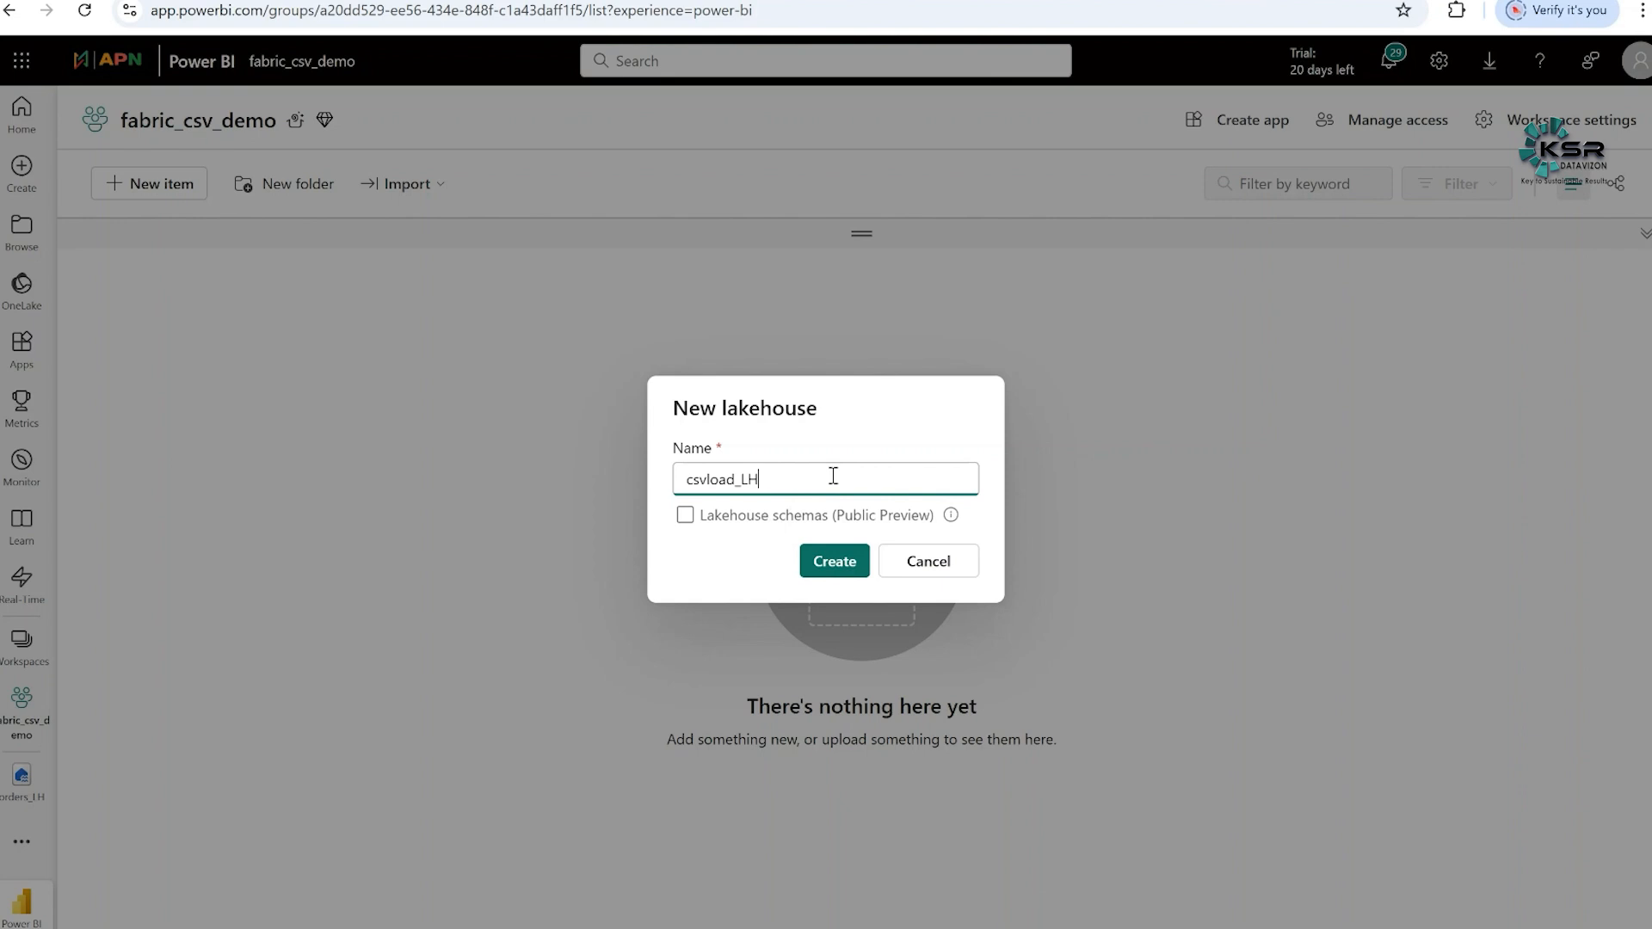
{"action": "left_click", "coordinate": [843, 566]}
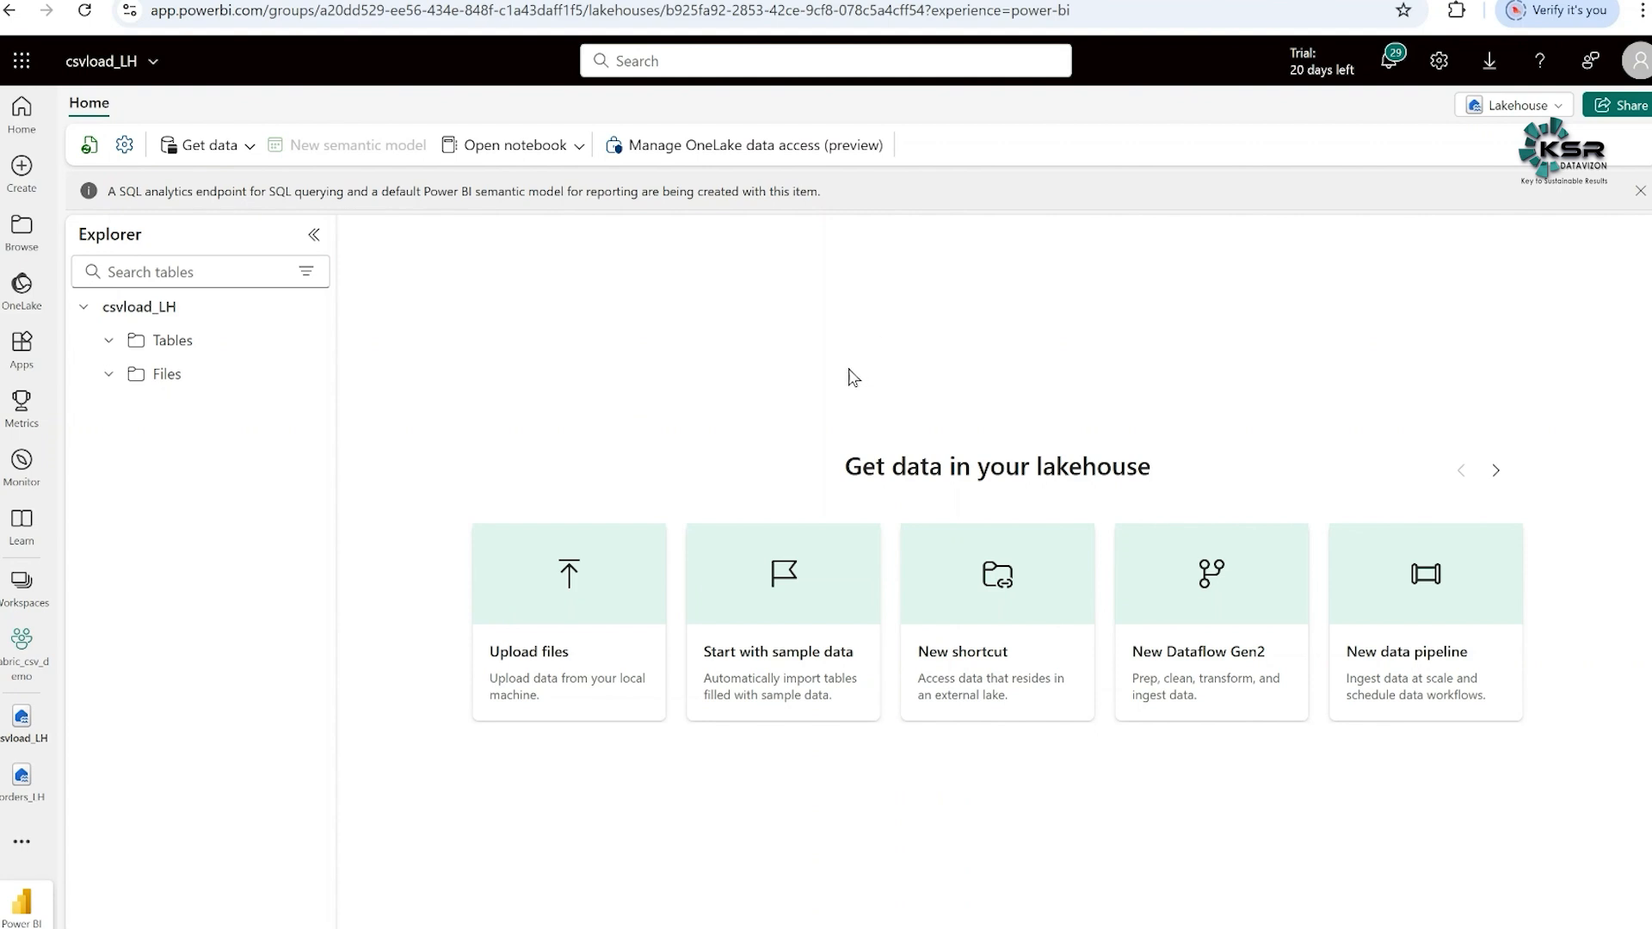
- Upload orders.csv from the datasets folder into the Files section of csvload_LH, allowing existing files to be overwritten
{"action": "mouse_move", "coordinate": [168, 376]}
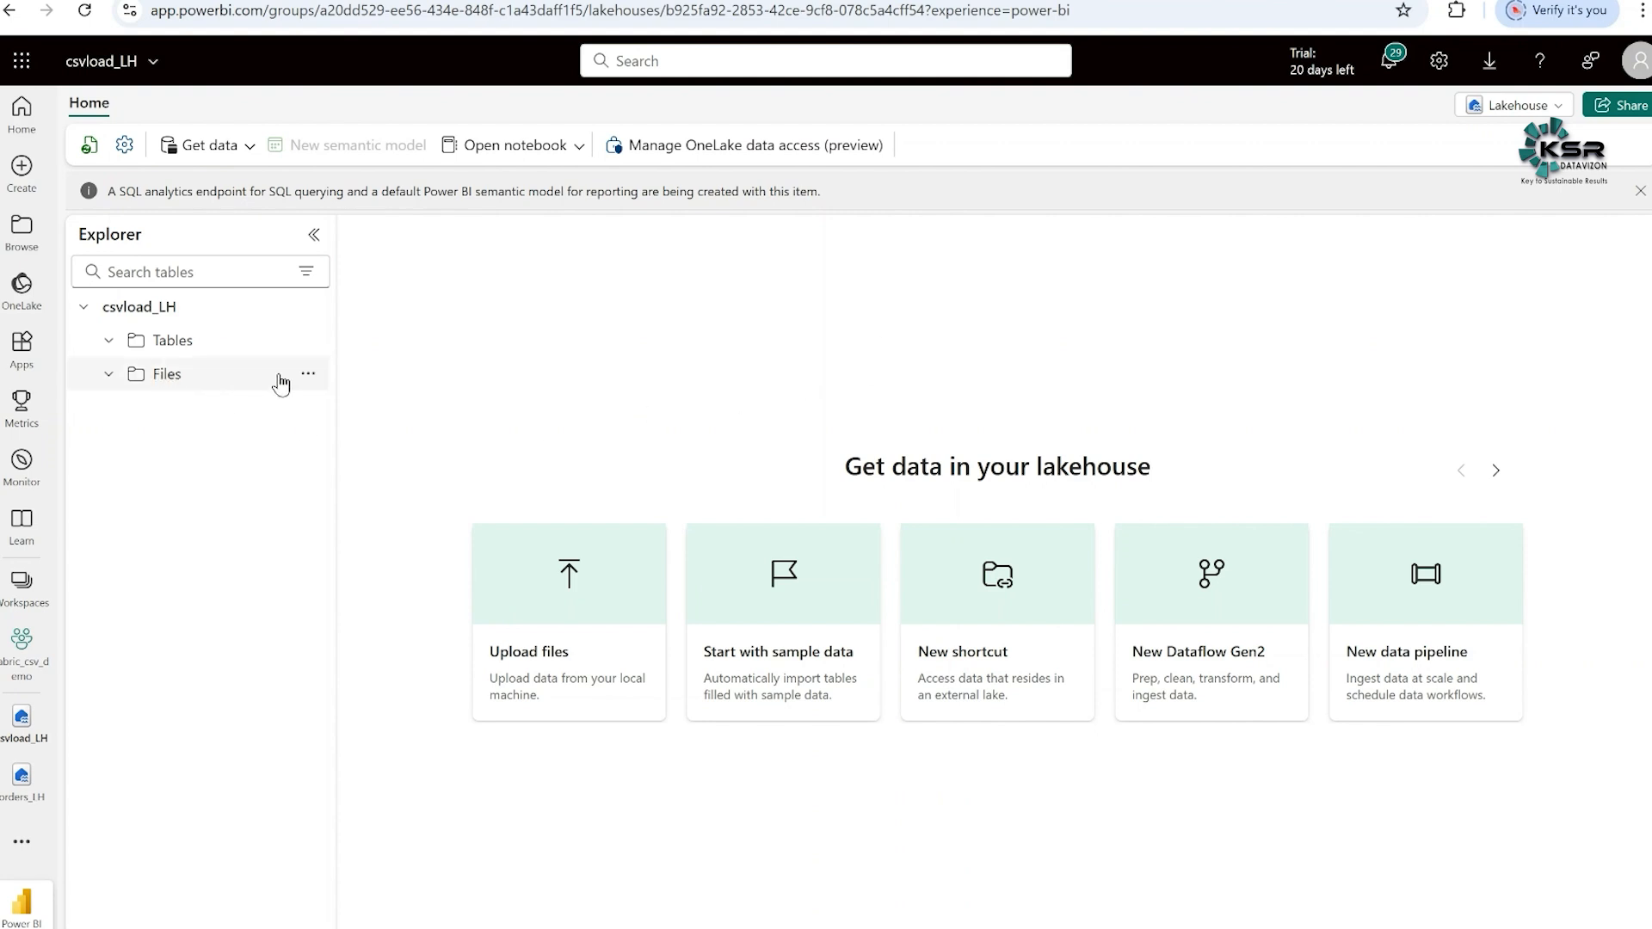
{"action": "left_click", "coordinate": [308, 374]}
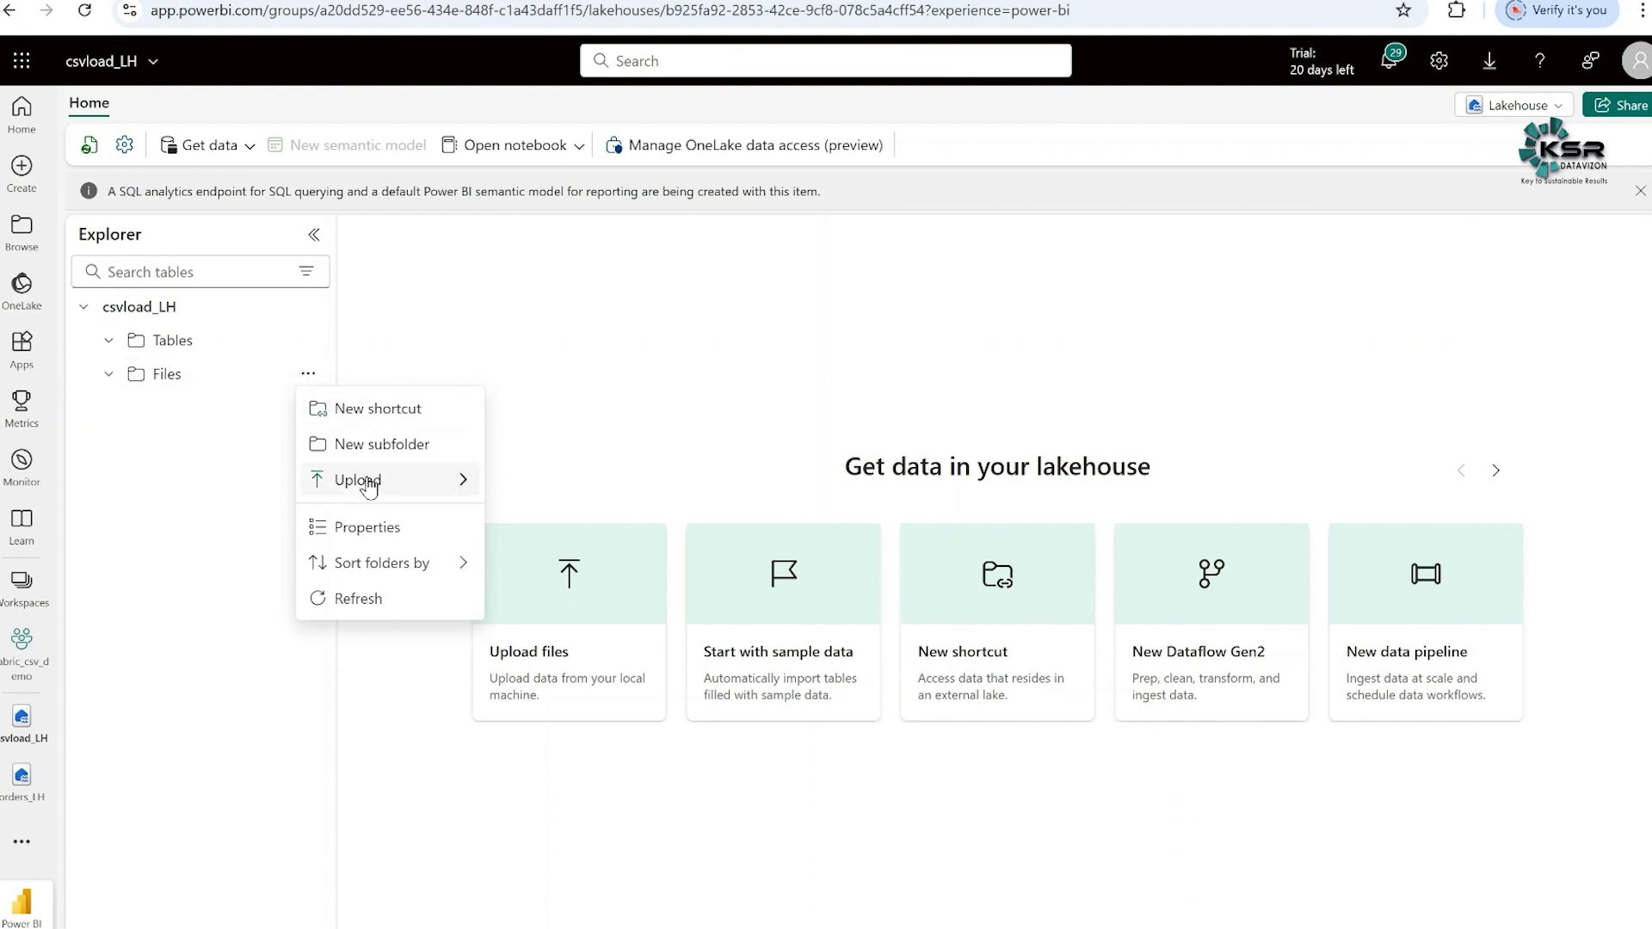
{"action": "mouse_move", "coordinate": [370, 487]}
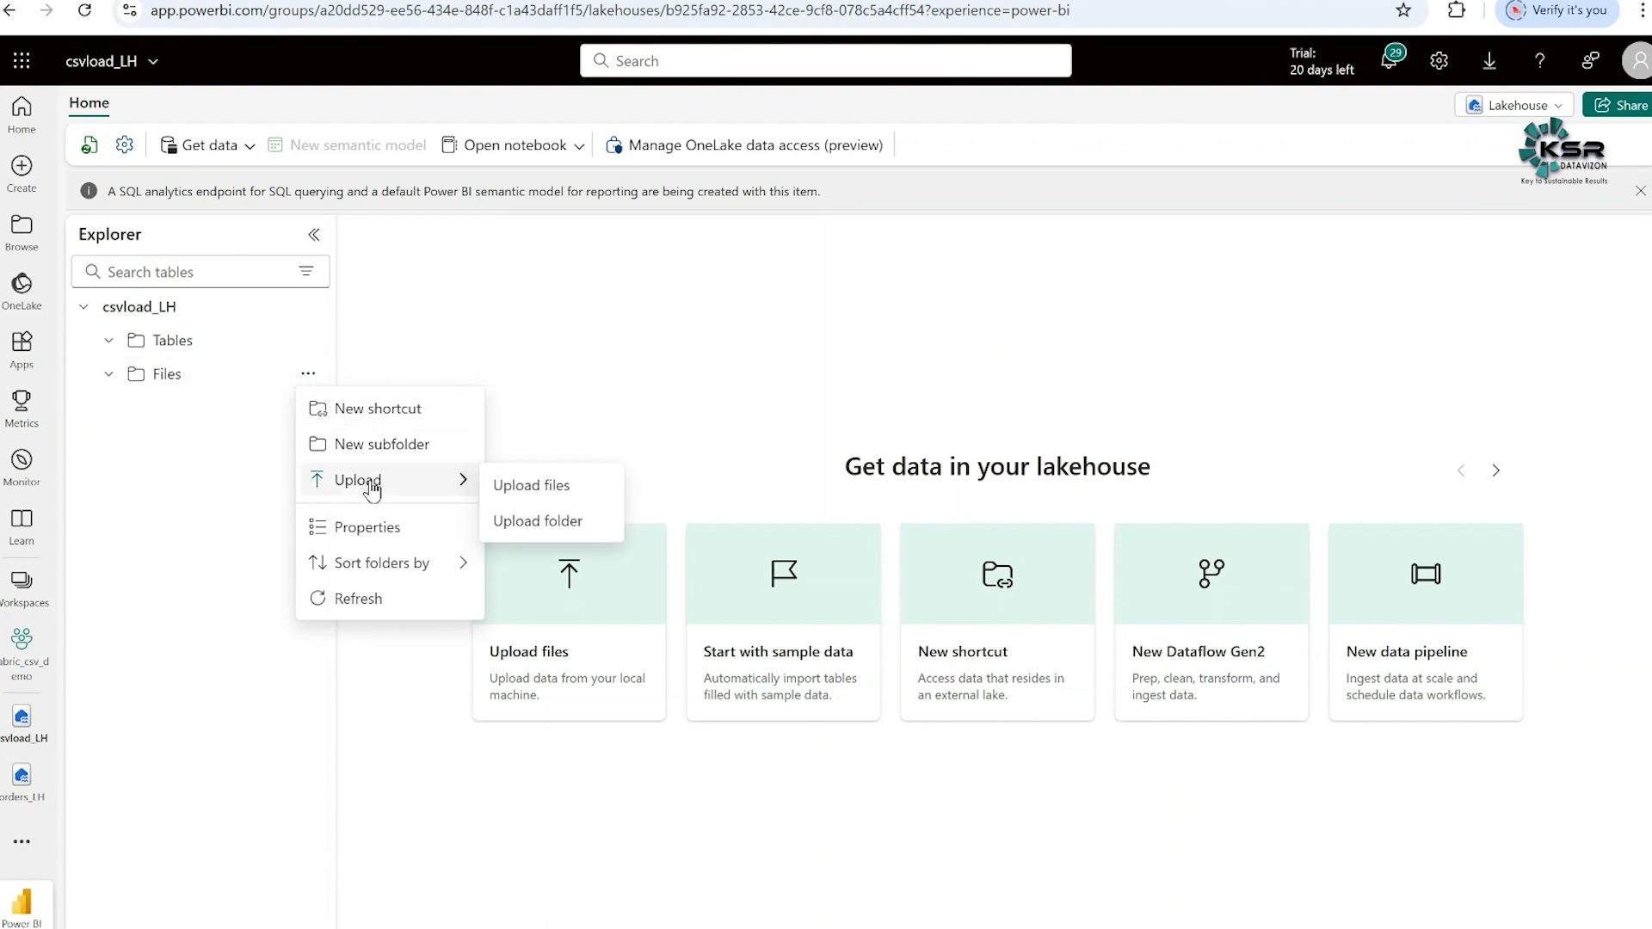
{"action": "left_click", "coordinate": [530, 487]}
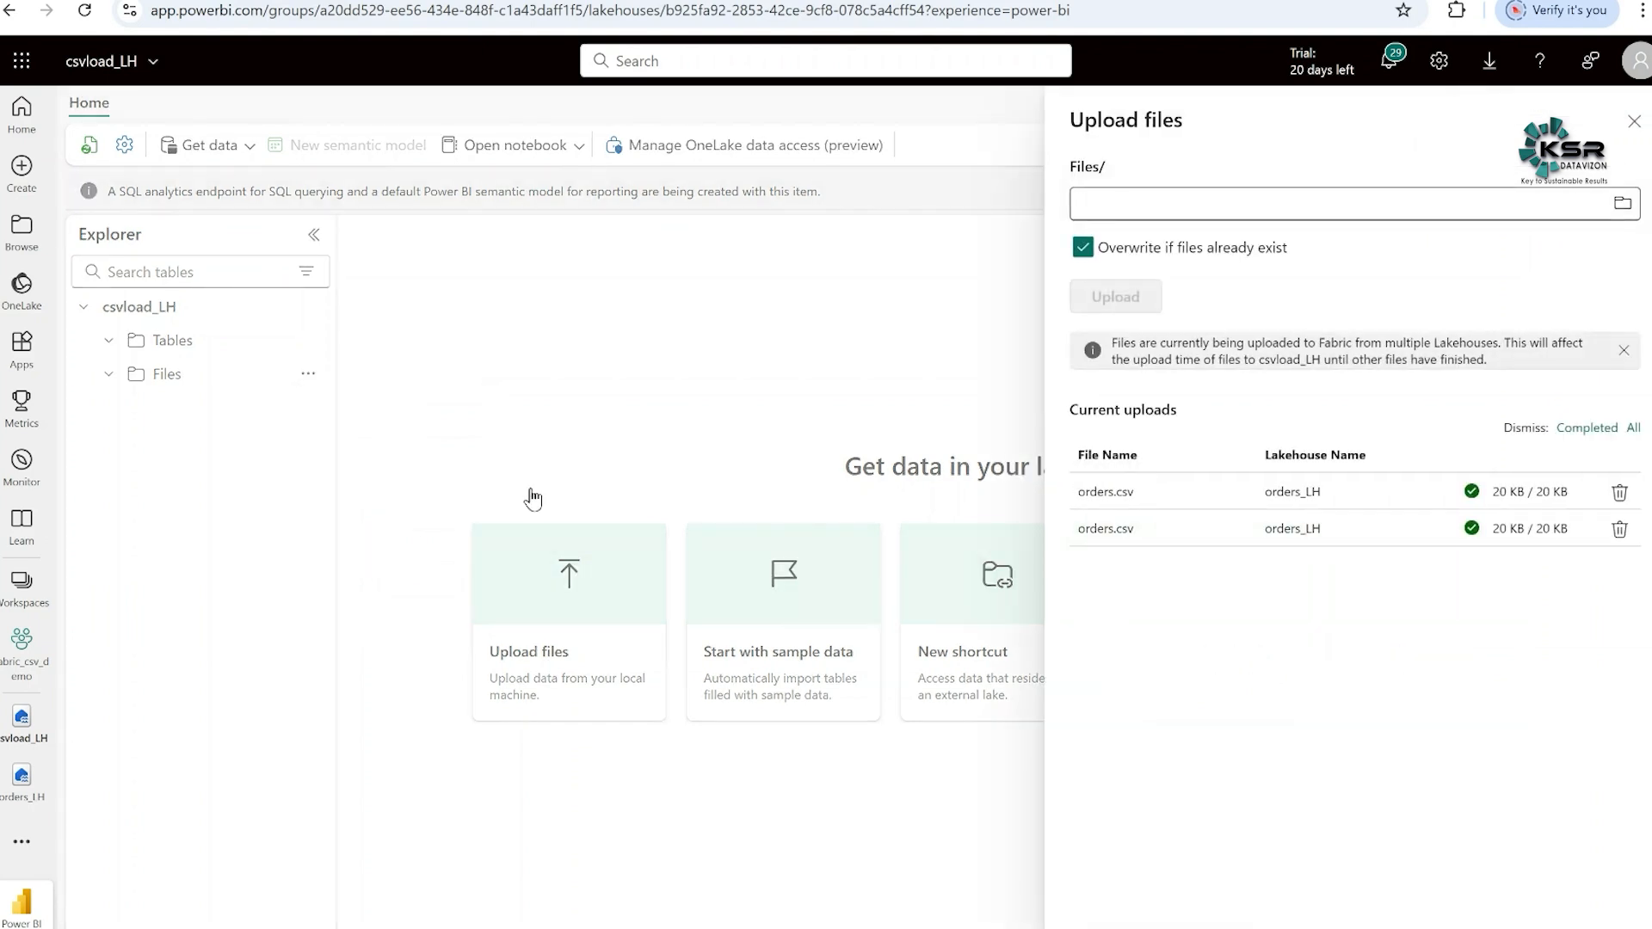
{"action": "left_click", "coordinate": [1621, 204]}
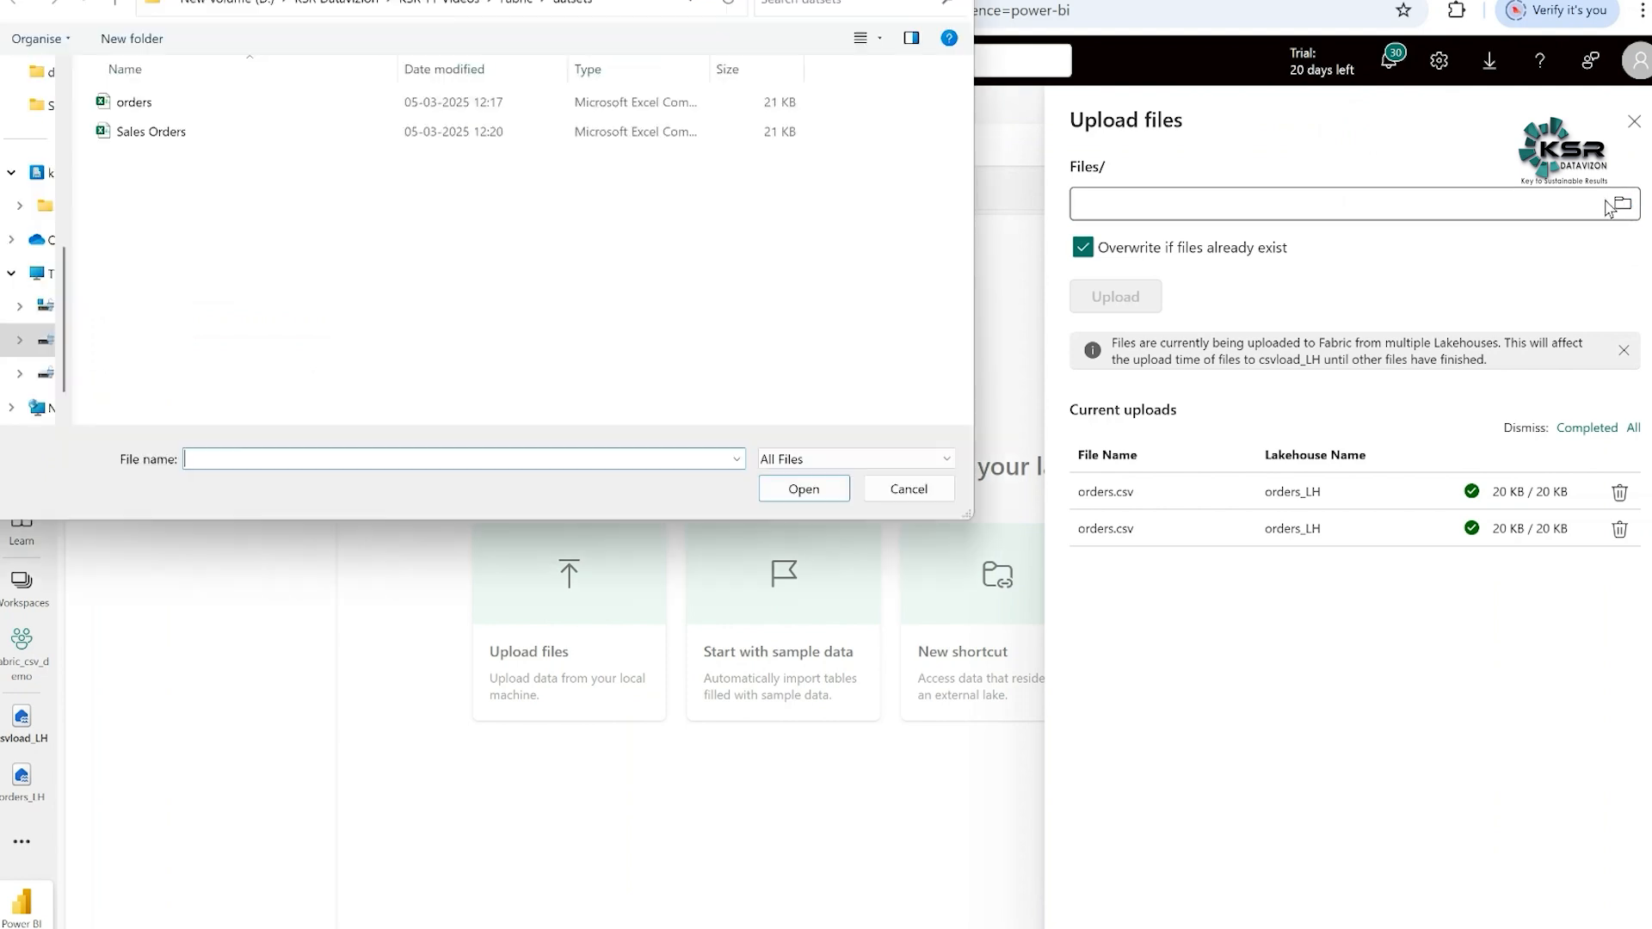
{"action": "left_click", "coordinate": [155, 108]}
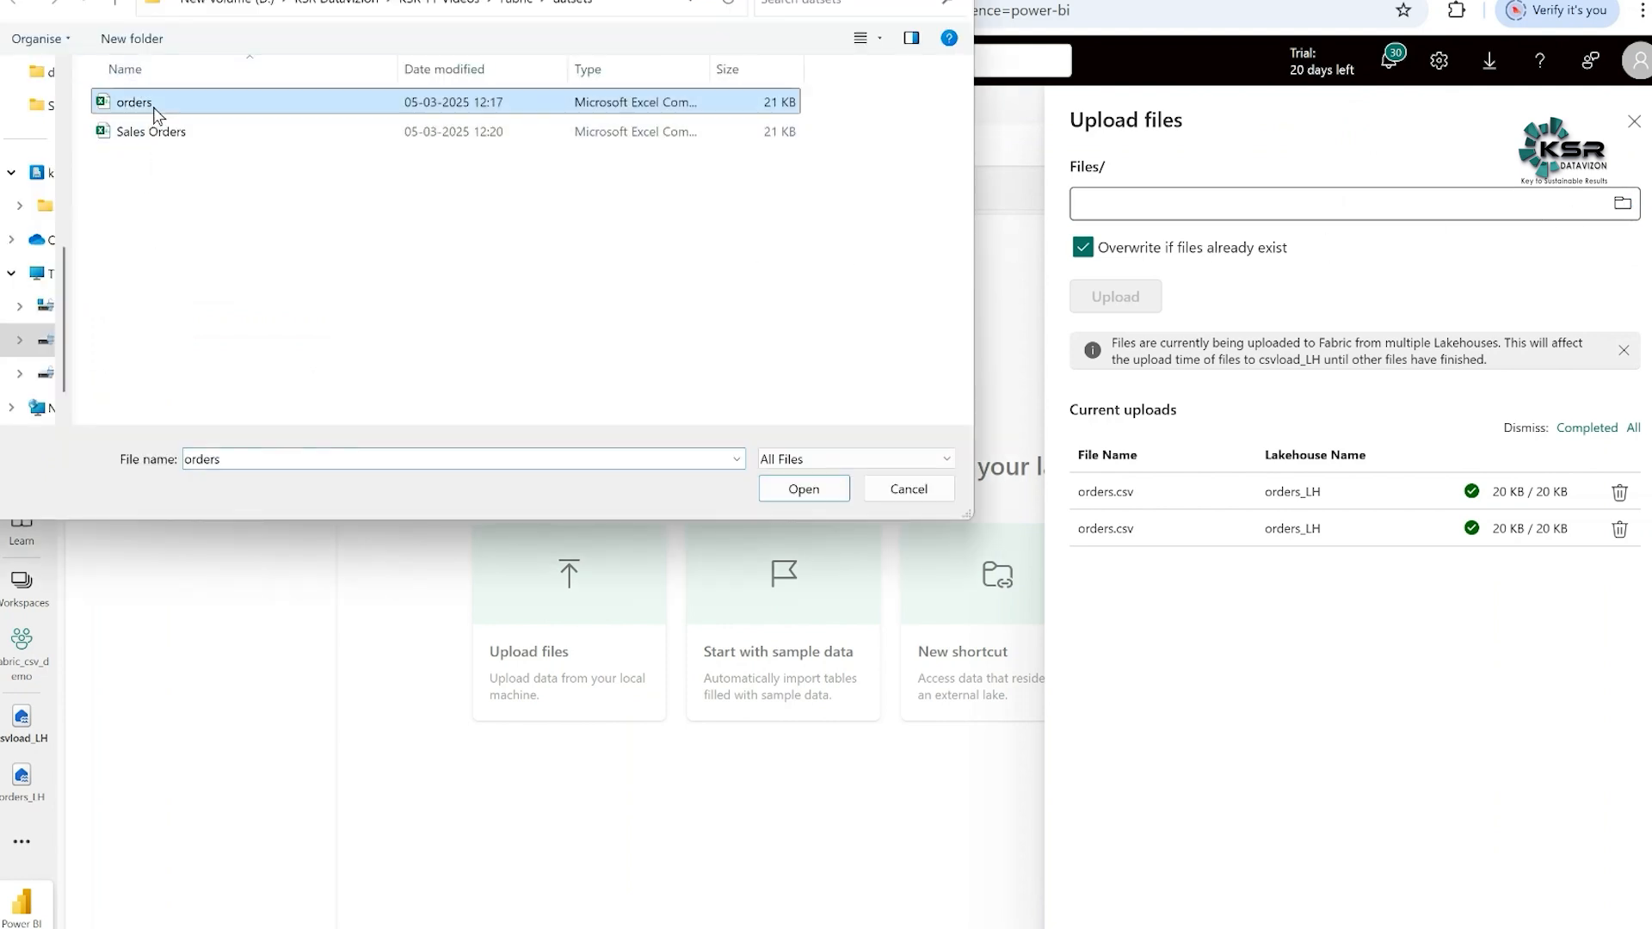
{"action": "left_click", "coordinate": [800, 490]}
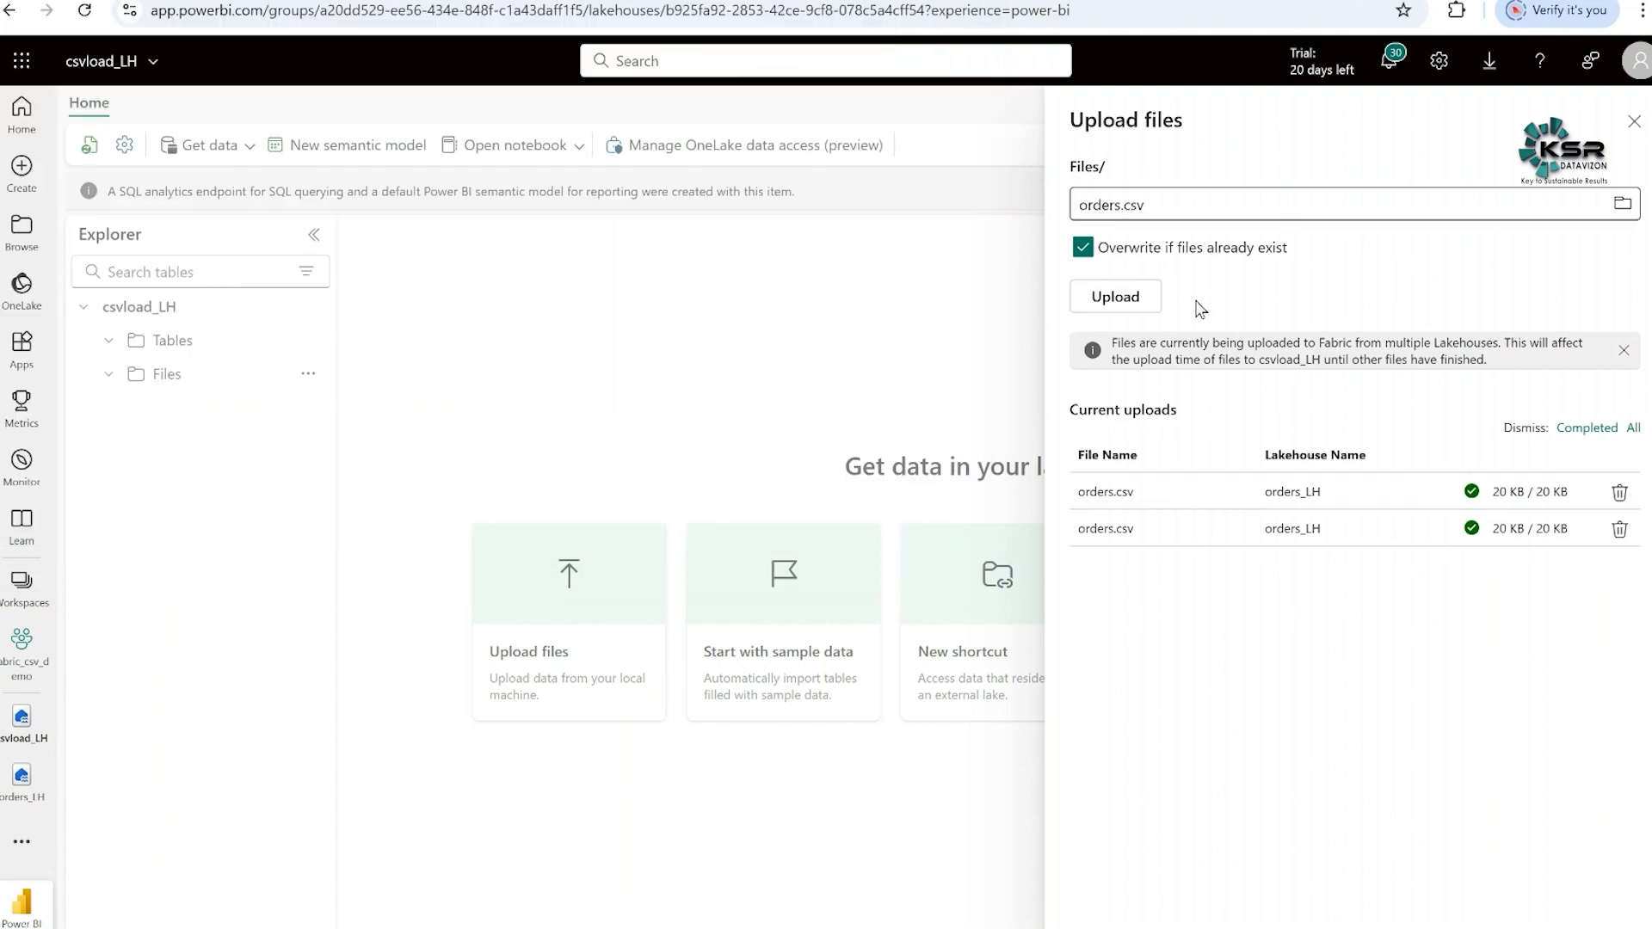
{"action": "left_click", "coordinate": [1139, 301]}
{"action": "left_click", "coordinate": [1634, 121]}
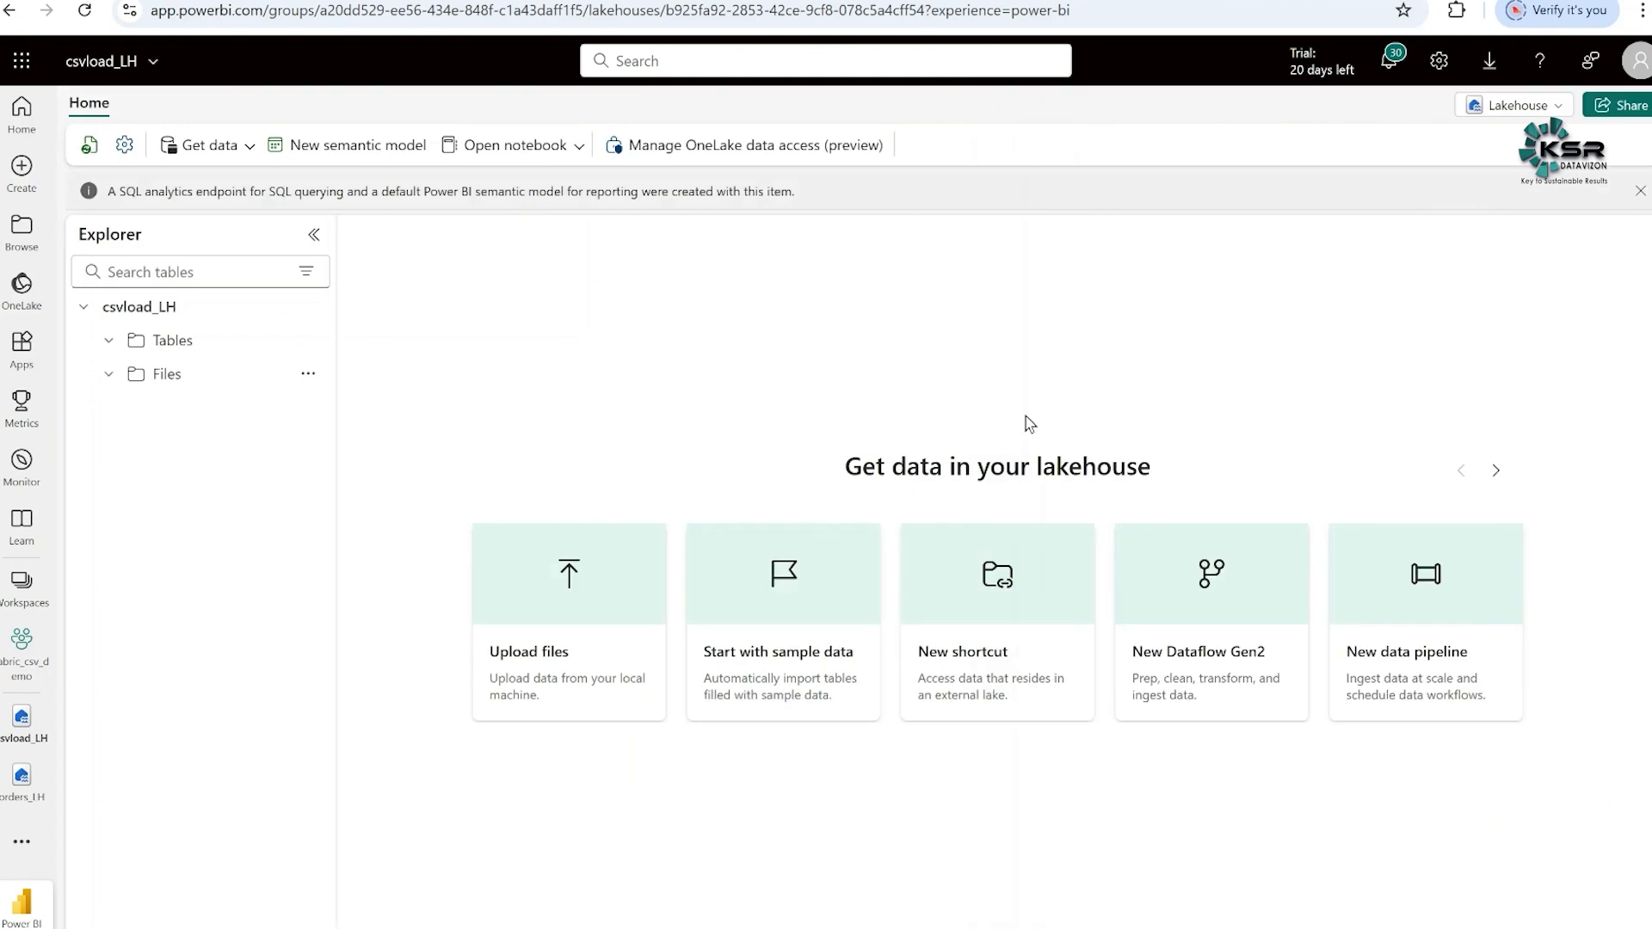
- Refresh the lakehouse's Files section, preview the contents of orders.csv, and return to the file list
{"action": "left_click", "coordinate": [309, 377]}
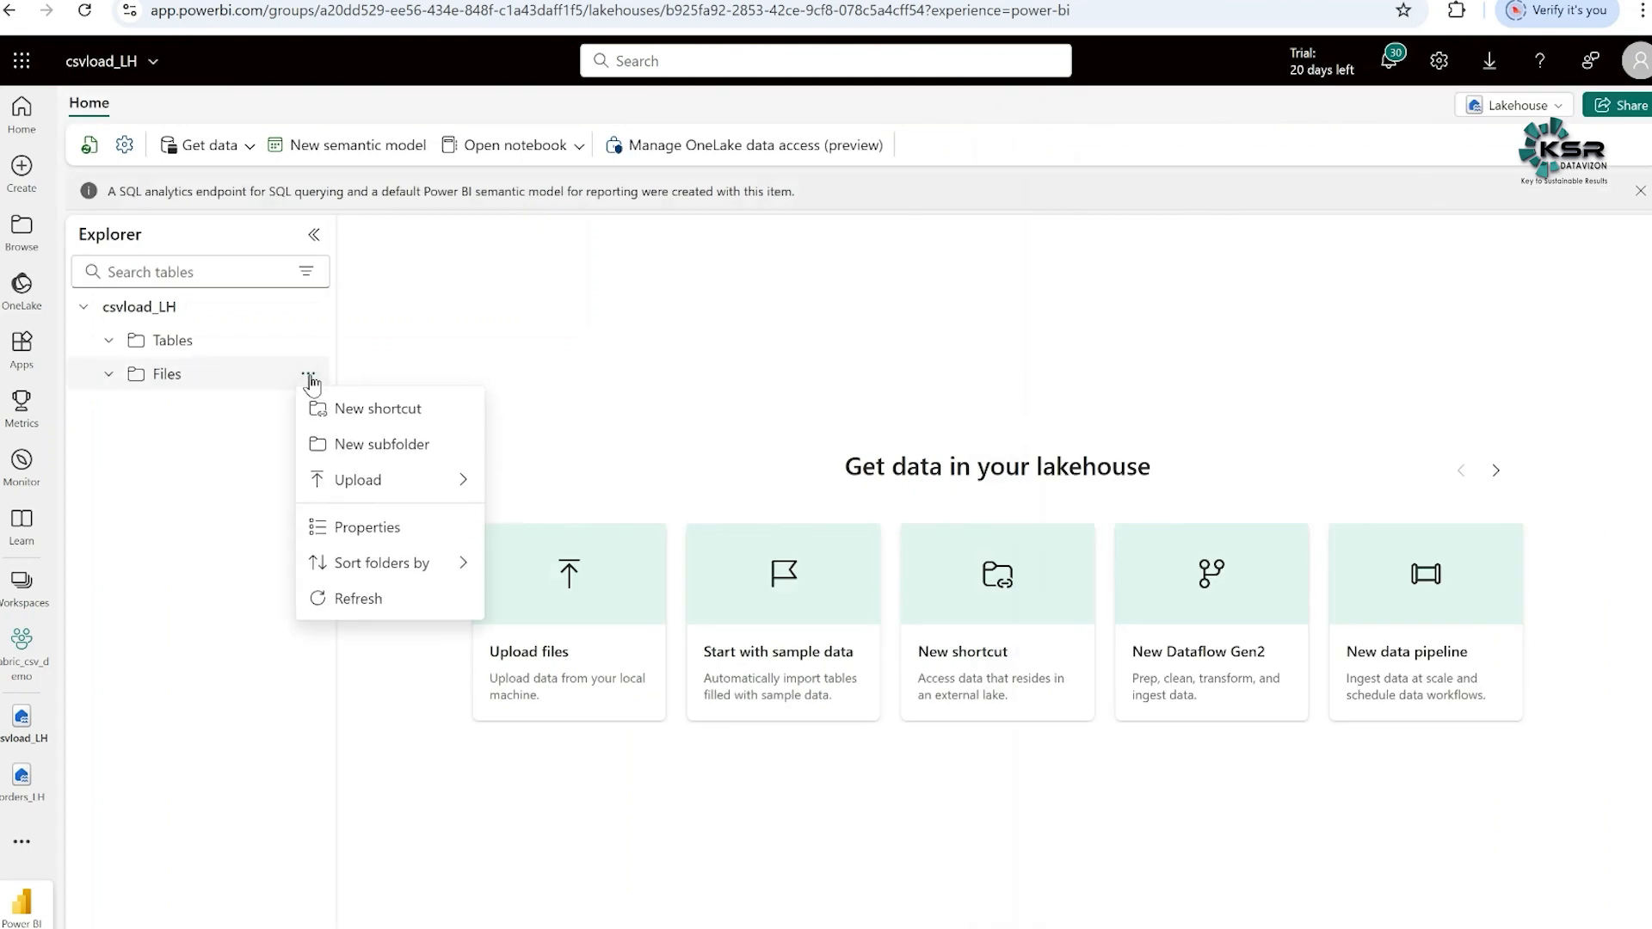
{"action": "left_click", "coordinate": [358, 602]}
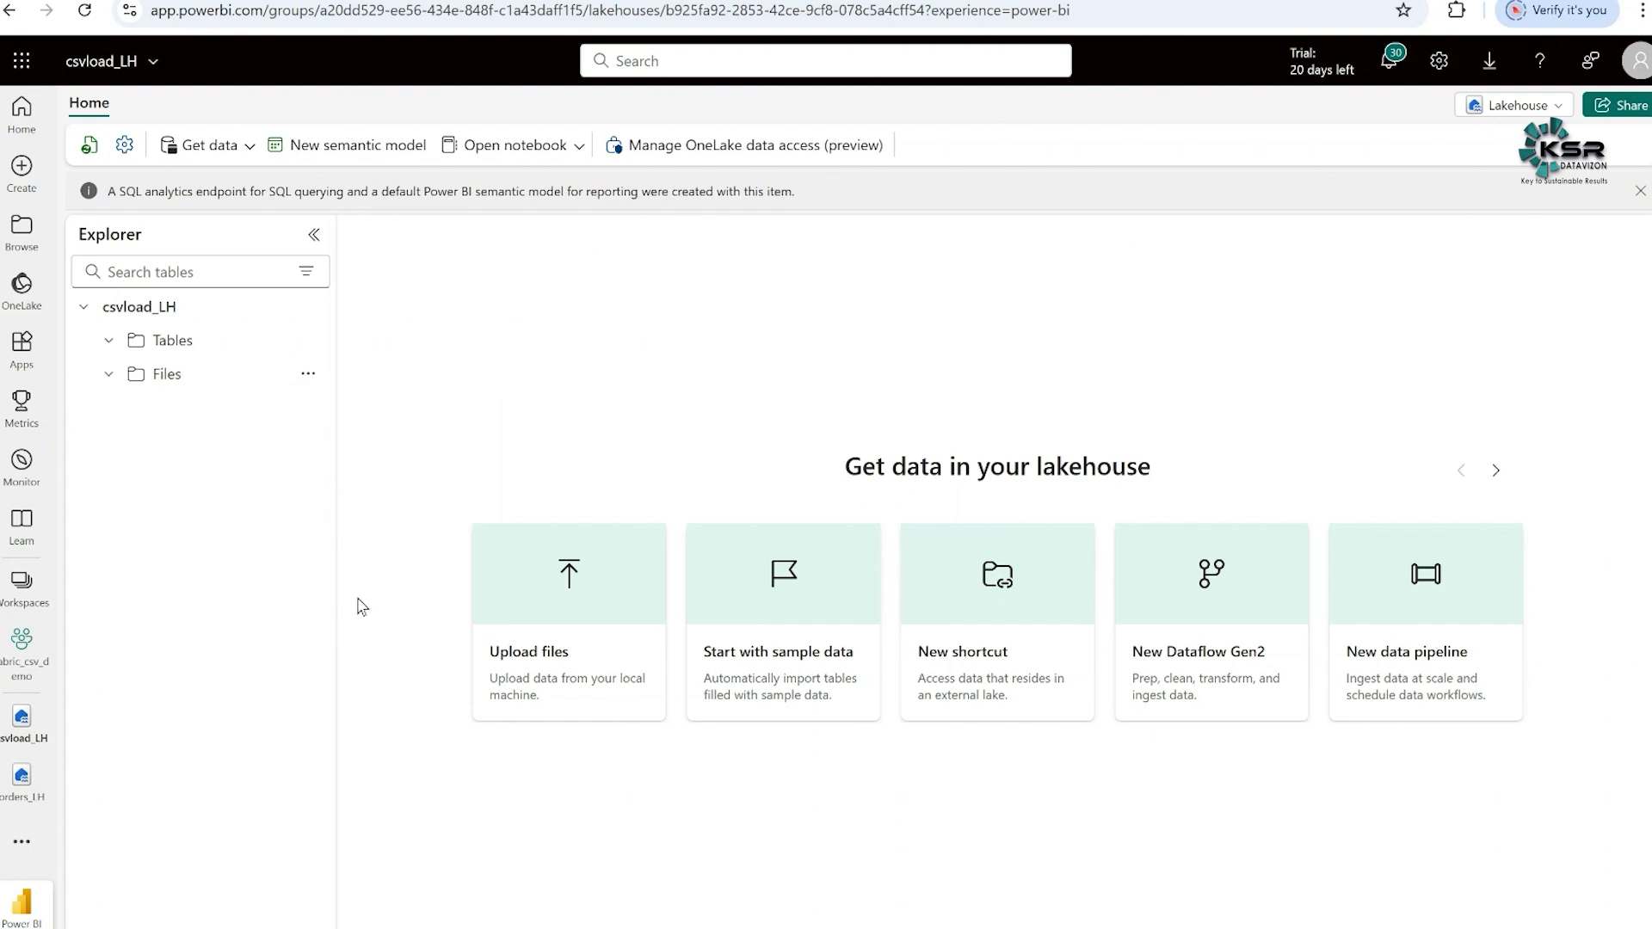
{"action": "left_click", "coordinate": [171, 380]}
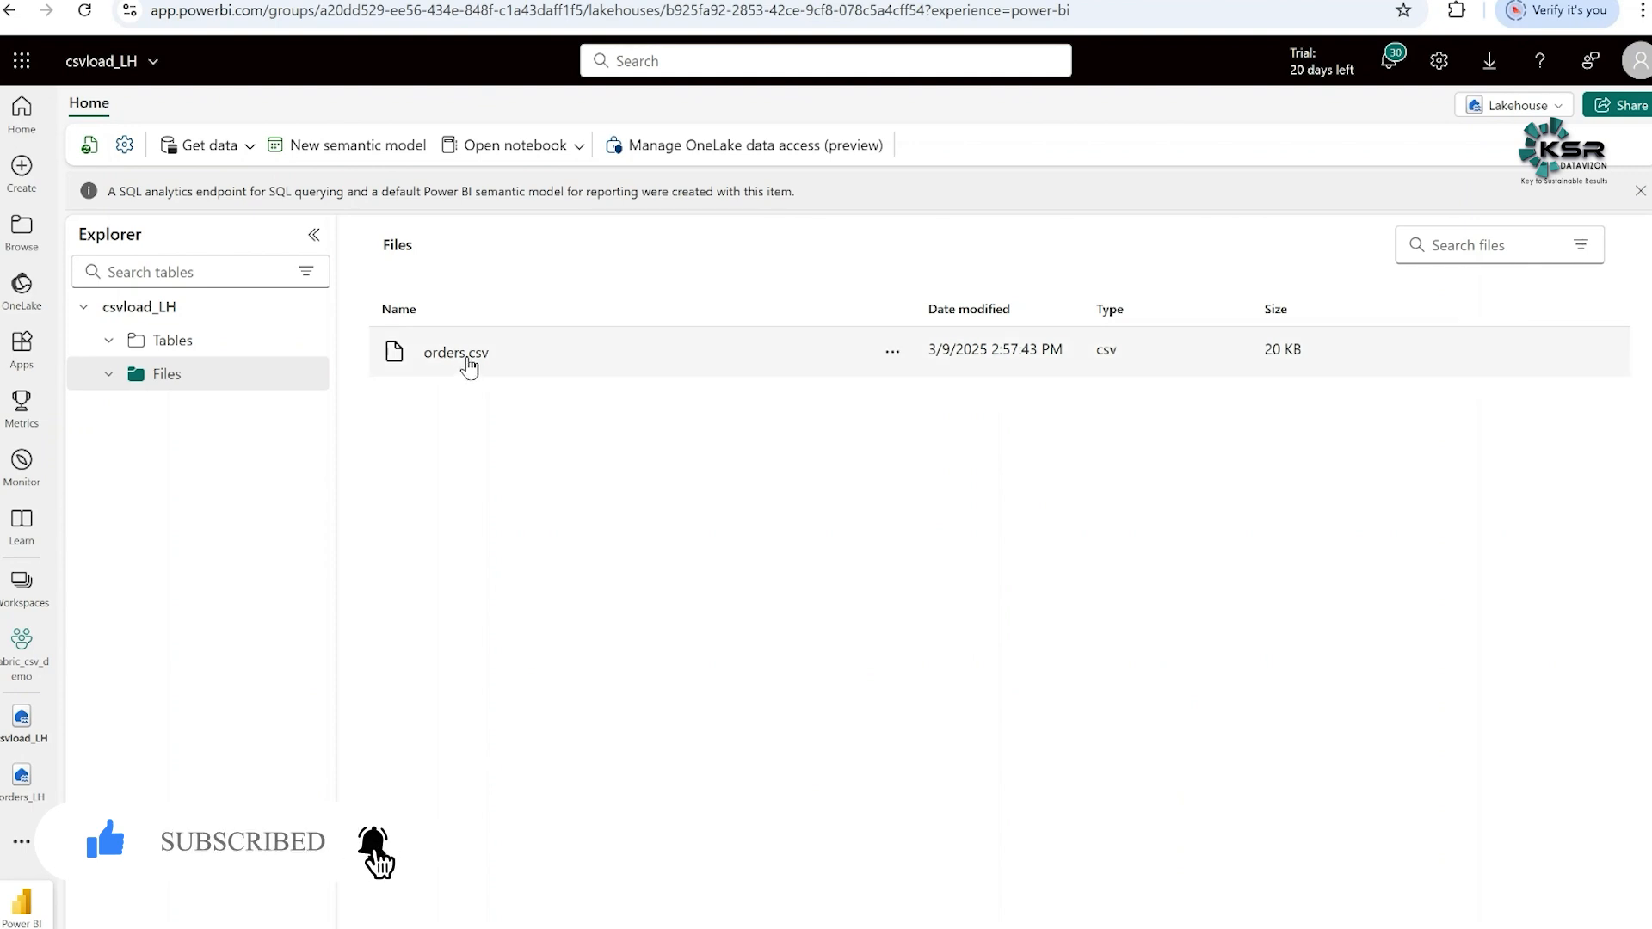
{"action": "left_click", "coordinate": [468, 369]}
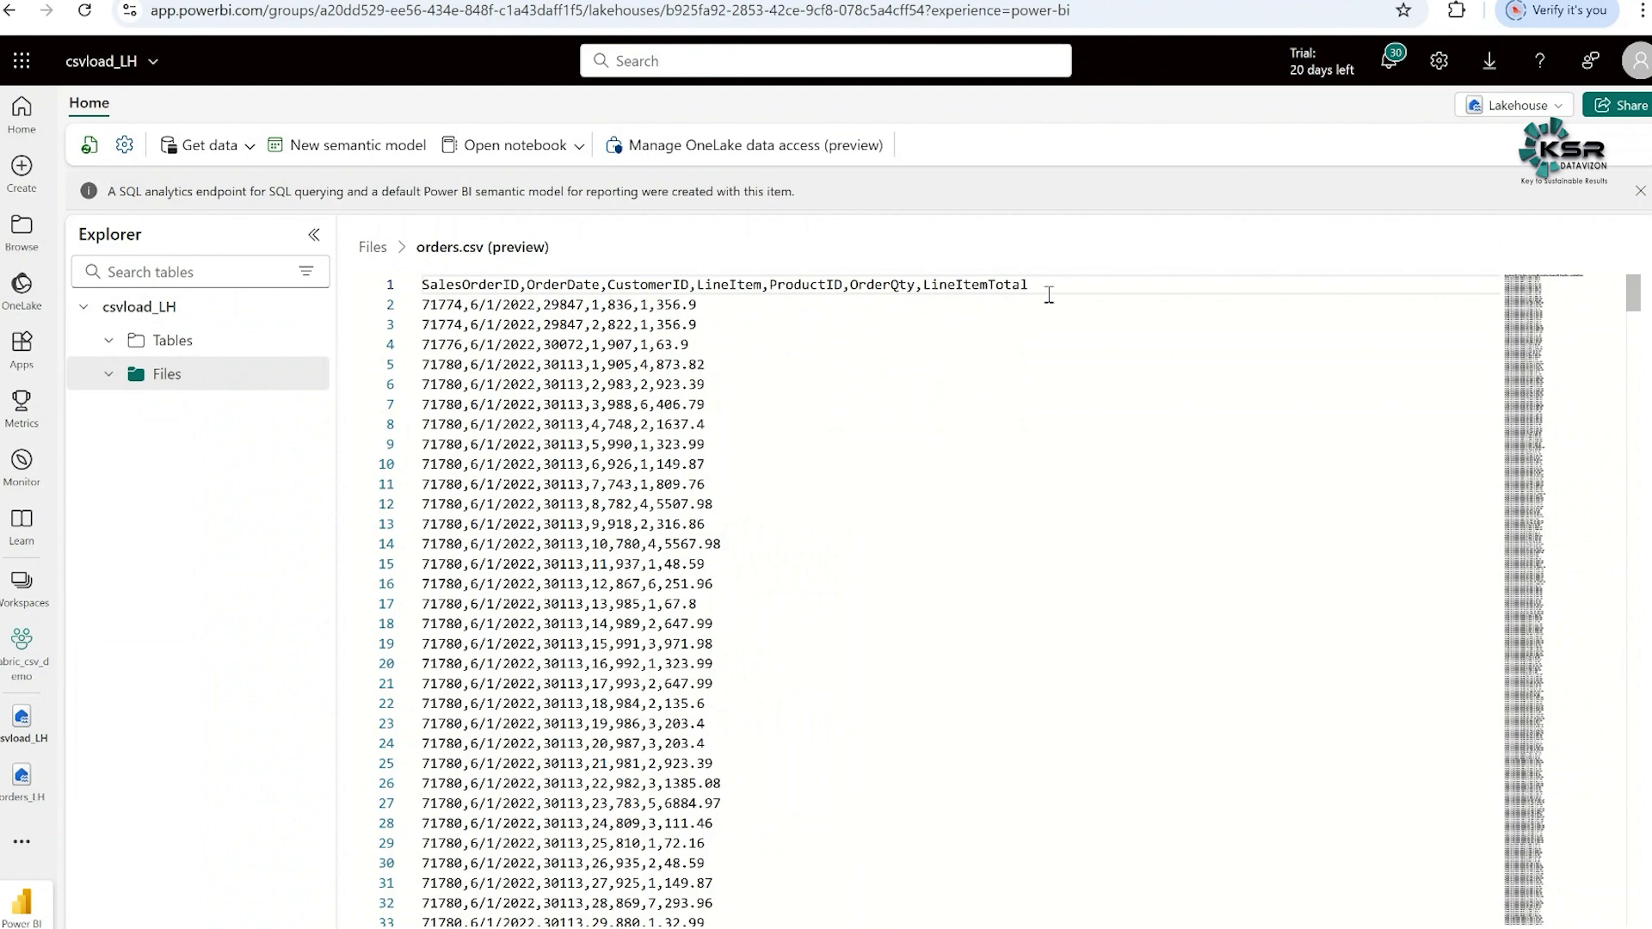
{"action": "left_click", "coordinate": [375, 248]}
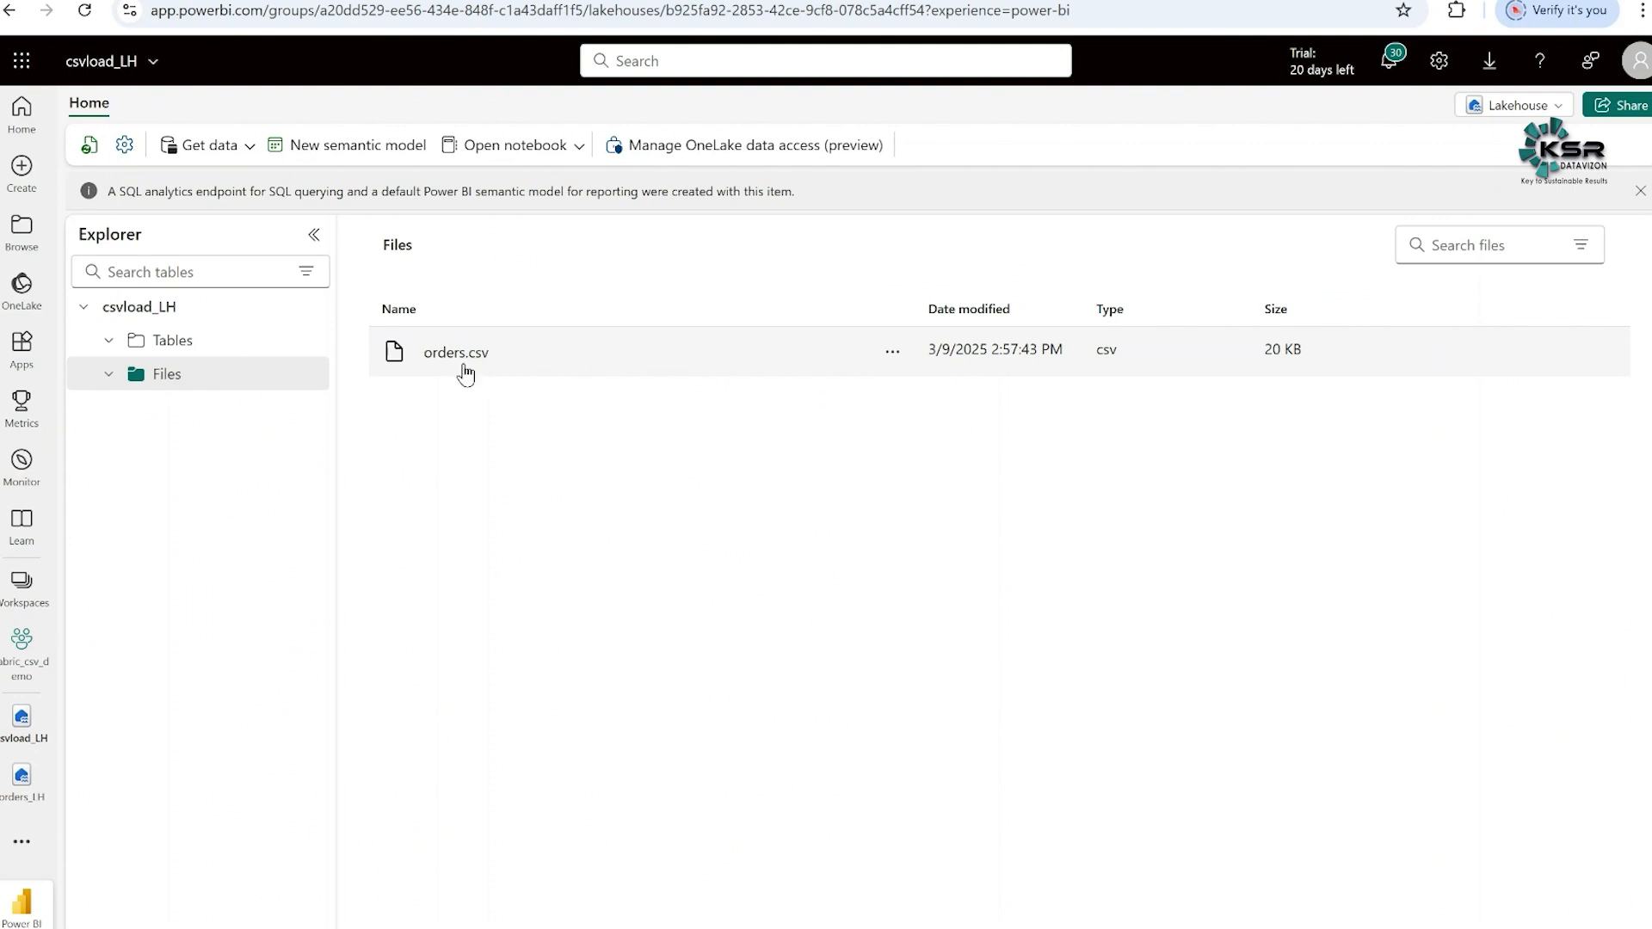
- Load orders.csv into a new table named orders_TB with header column names and a comma separator, and open the table's data
{"action": "left_click", "coordinate": [893, 359]}
{"action": "mouse_move", "coordinate": [915, 395]}
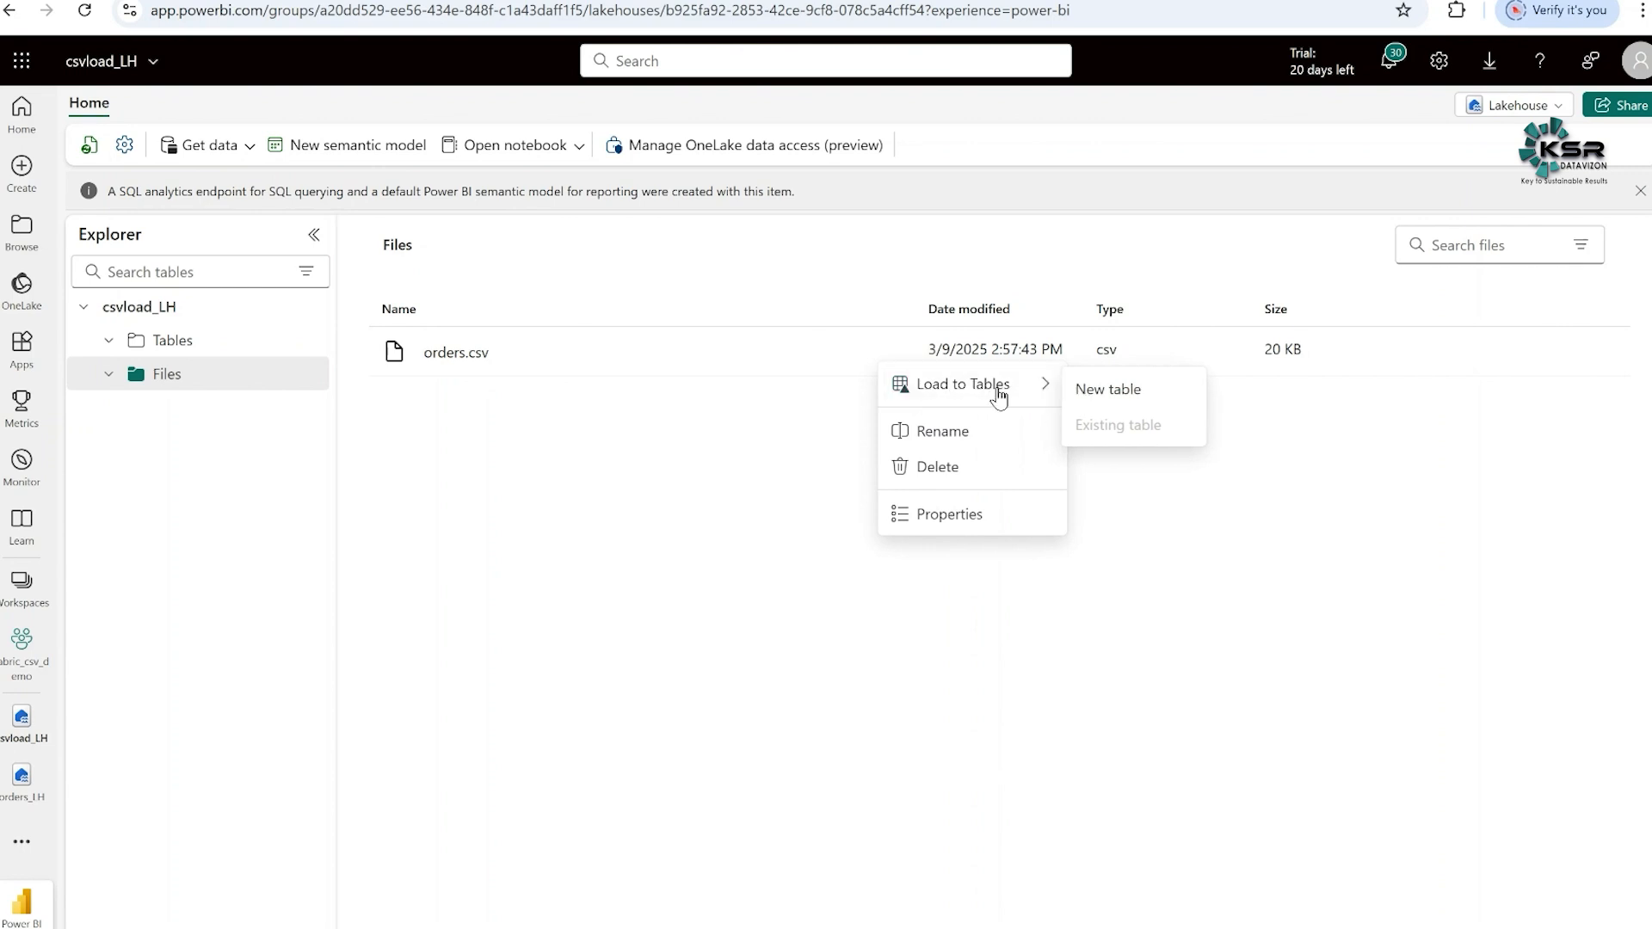
{"action": "left_click", "coordinate": [1103, 401]}
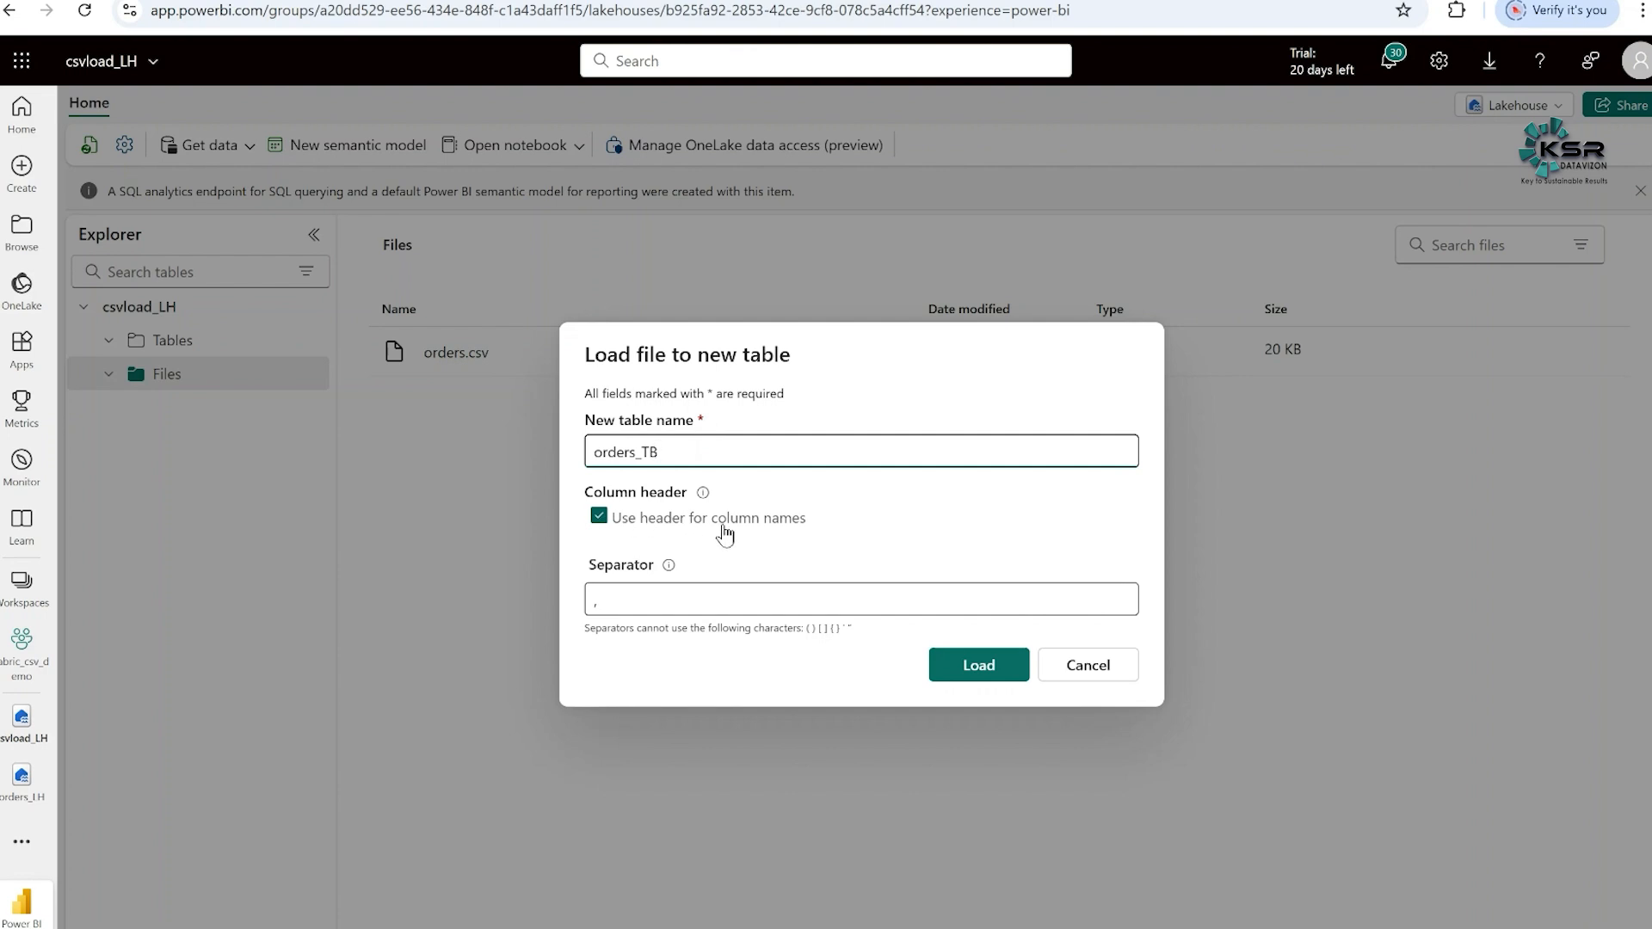
{"action": "left_click", "coordinate": [986, 671]}
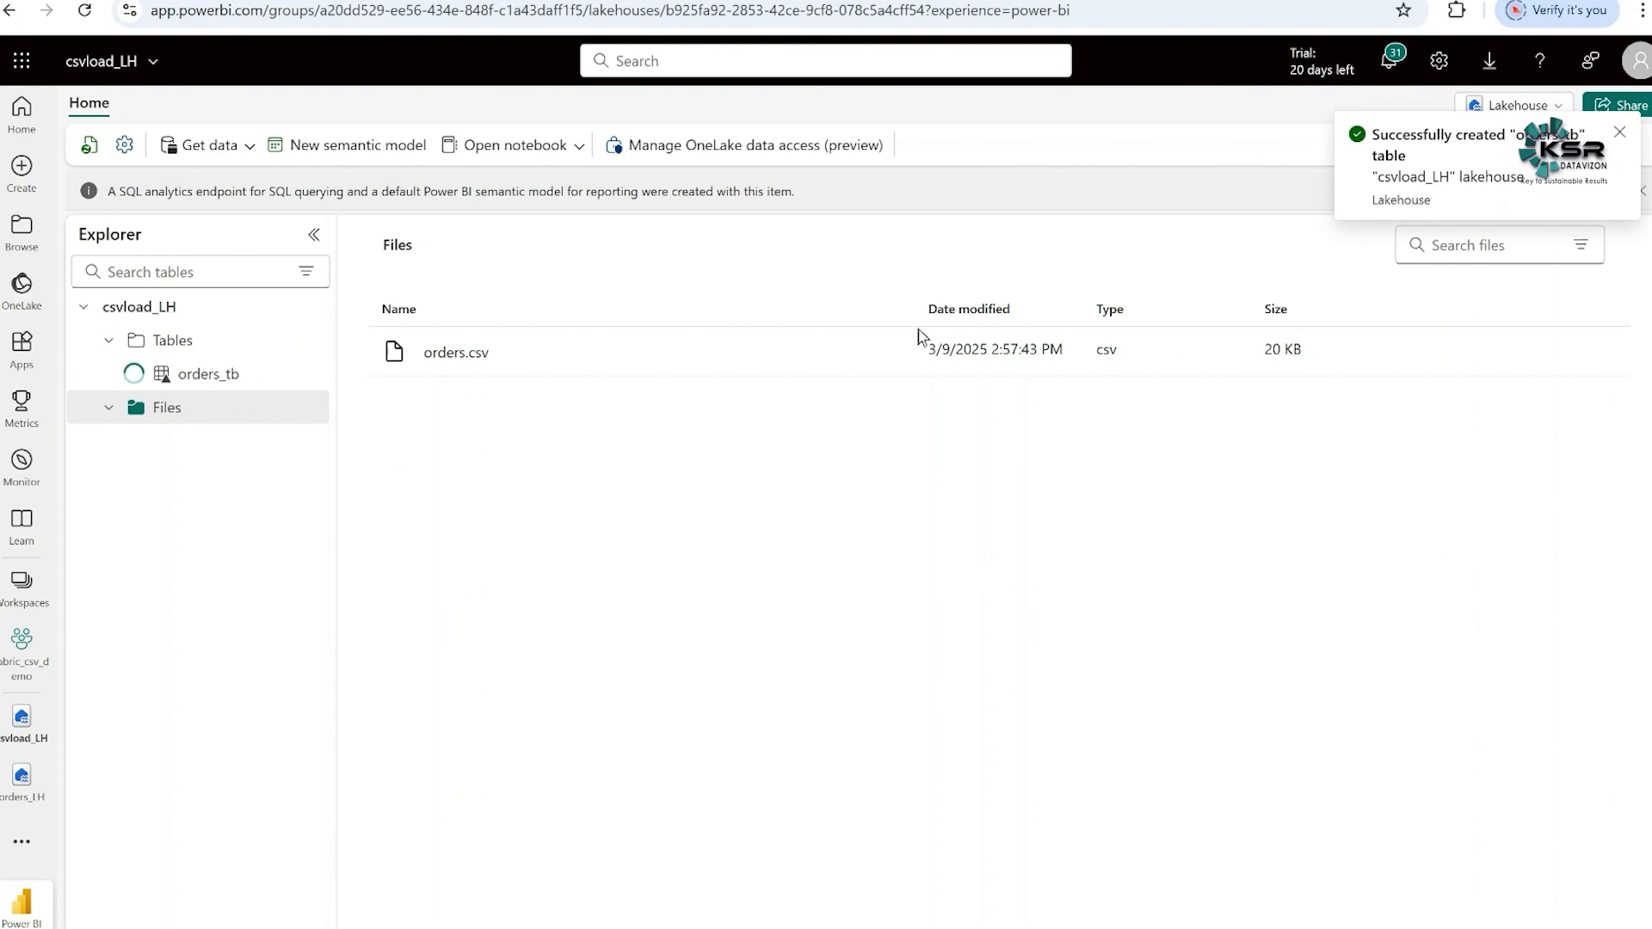
{"action": "left_click", "coordinate": [213, 379]}
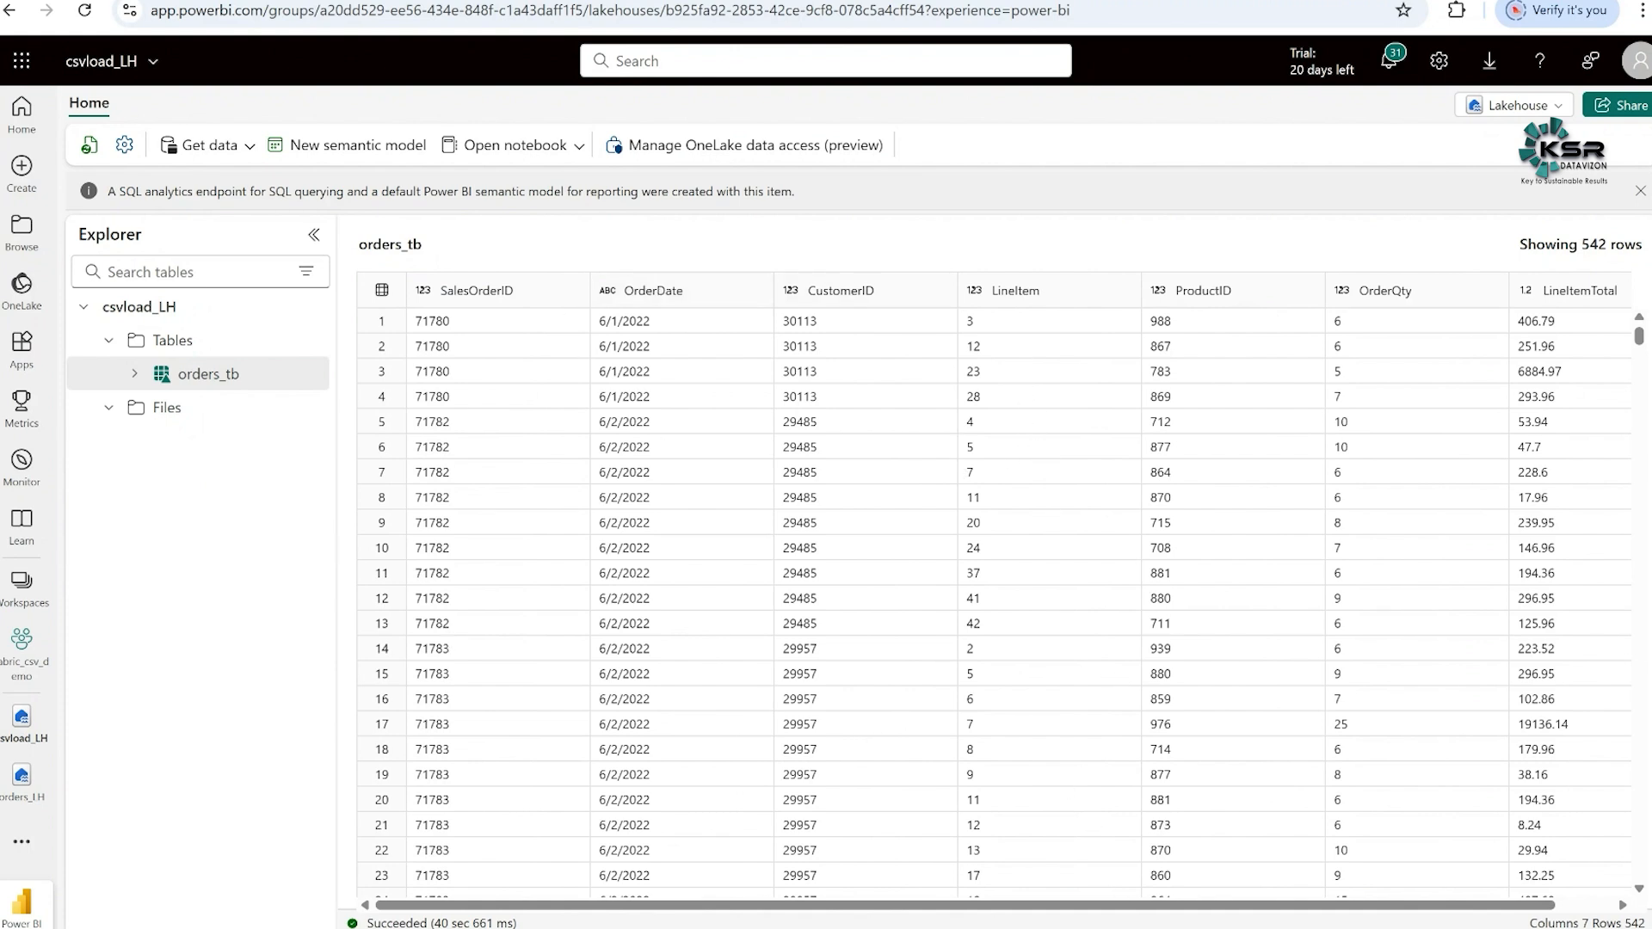
- Switch to the Sales Orders sheet in Excel, shade header cells A1:G1 green, and autofit columns A and G
{"action": "left_click", "coordinate": [1073, 848]}
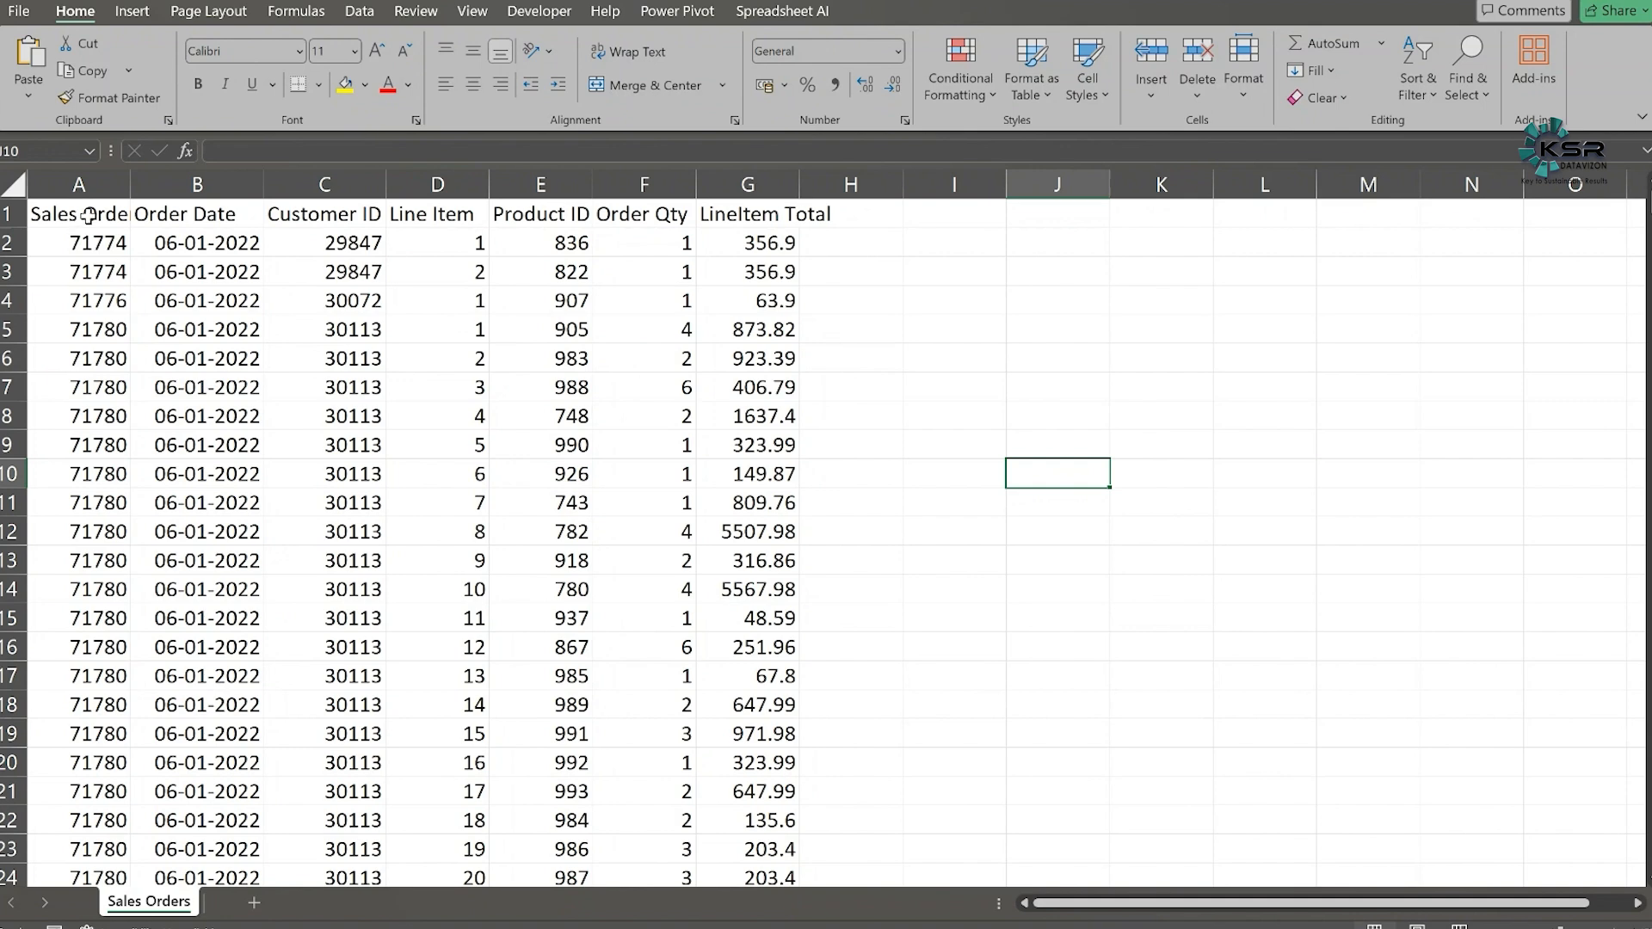
{"action": "left_click_drag", "start_coordinate": [89, 215], "coordinate": [744, 208]}
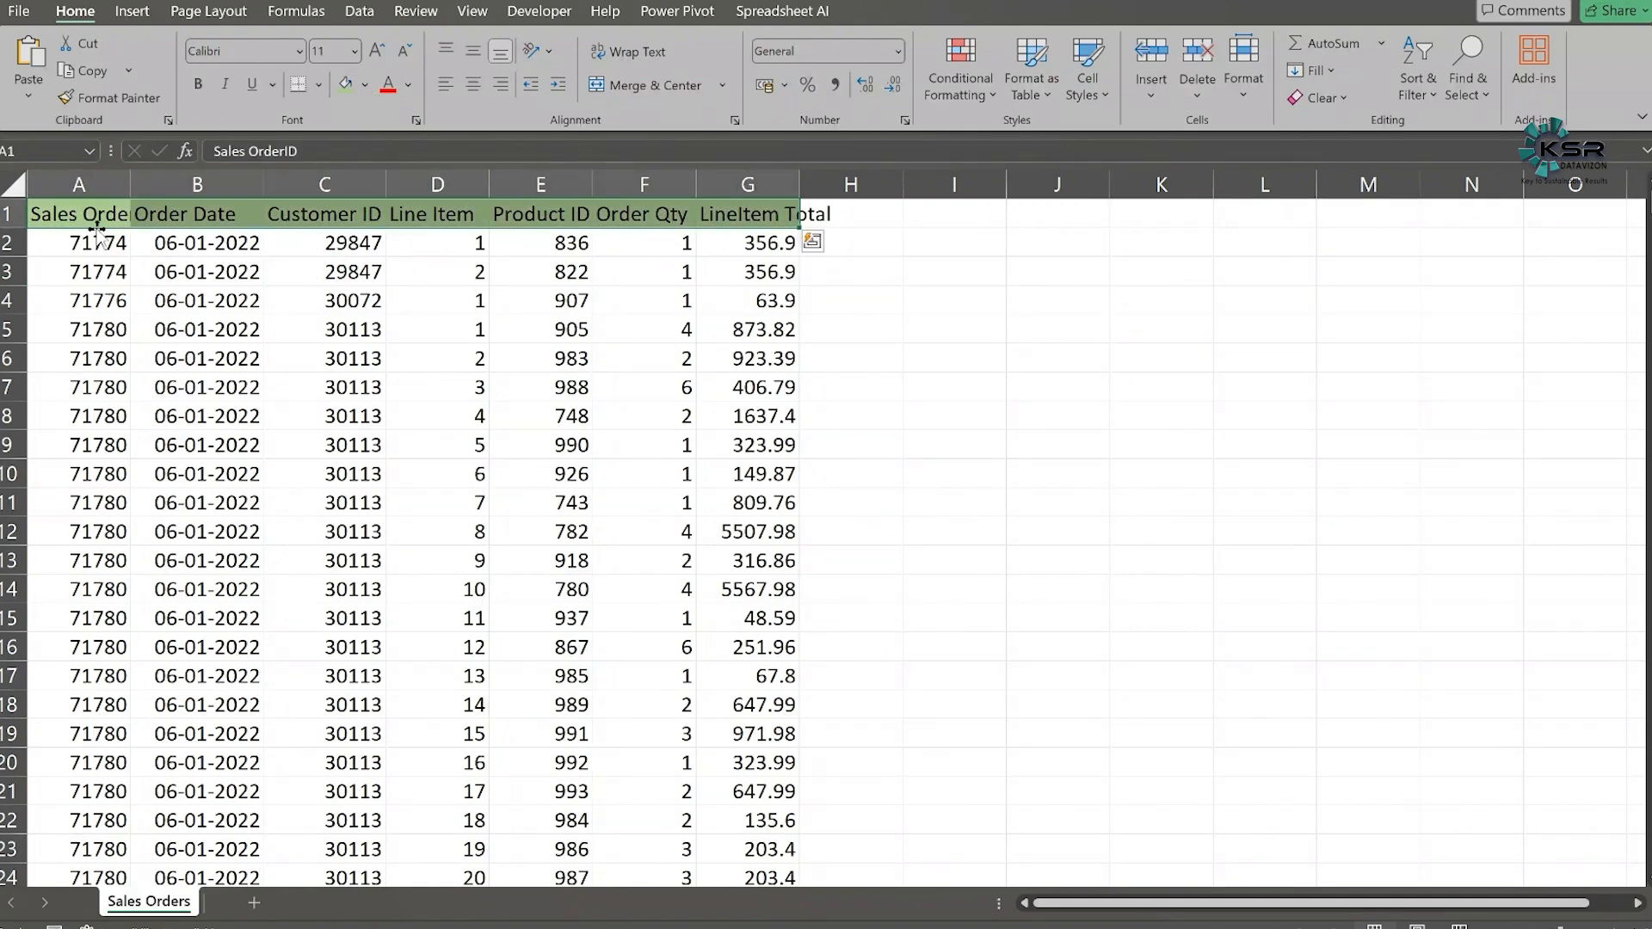
{"action": "left_click", "coordinate": [150, 343]}
{"action": "double_click", "coordinate": [123, 197]}
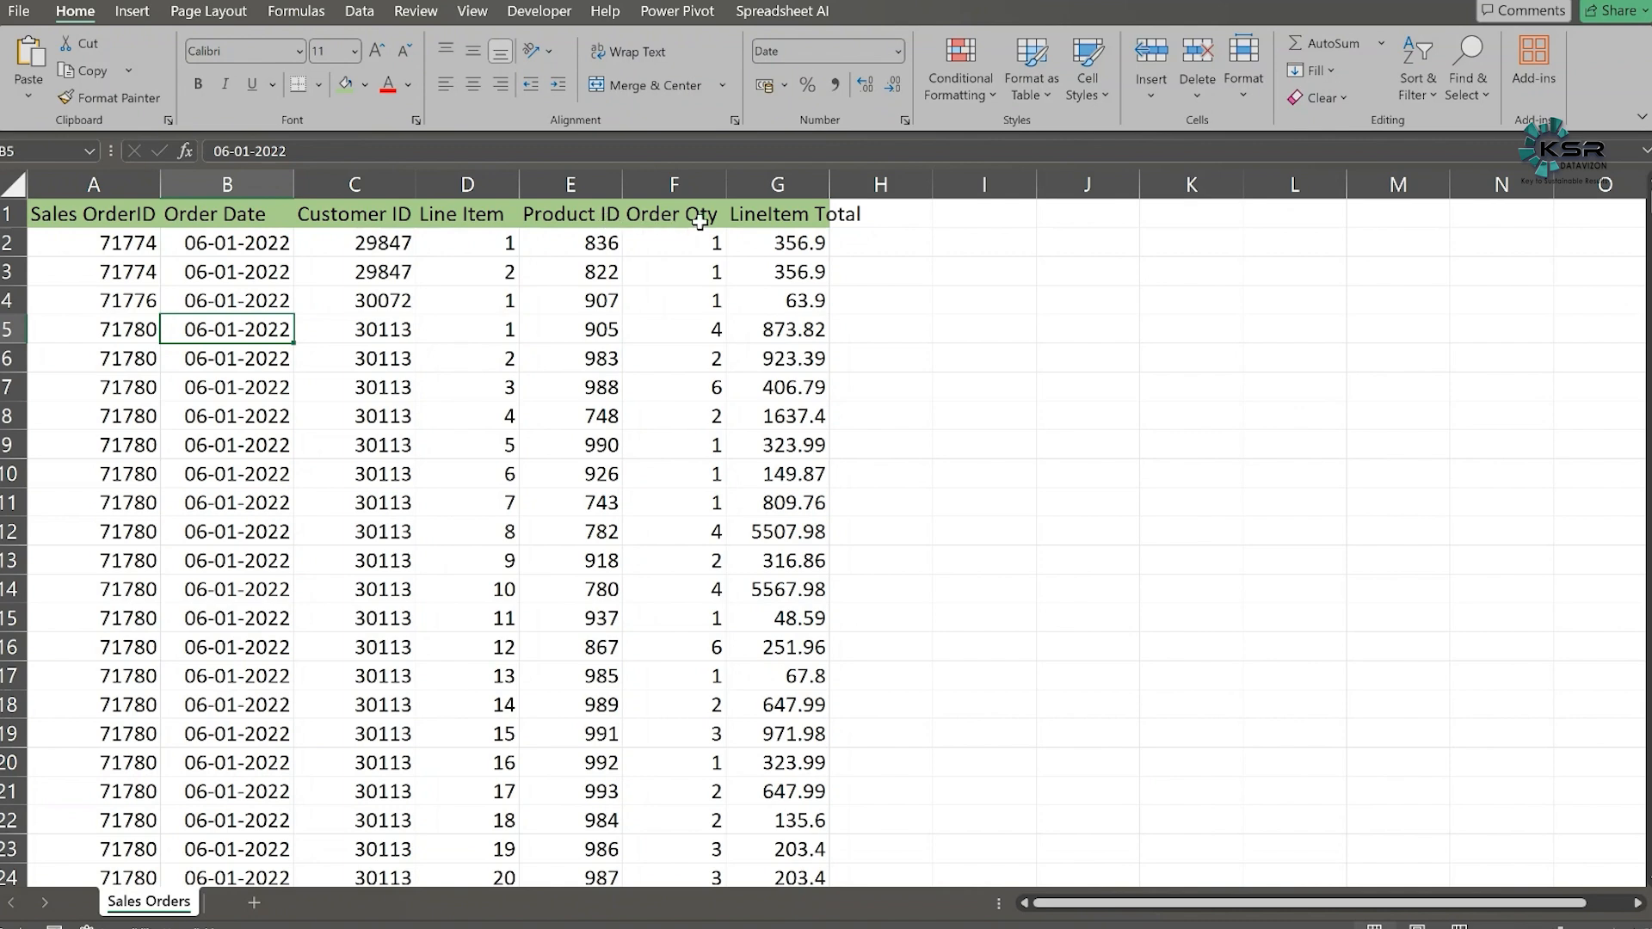
{"action": "double_click", "coordinate": [829, 184]}
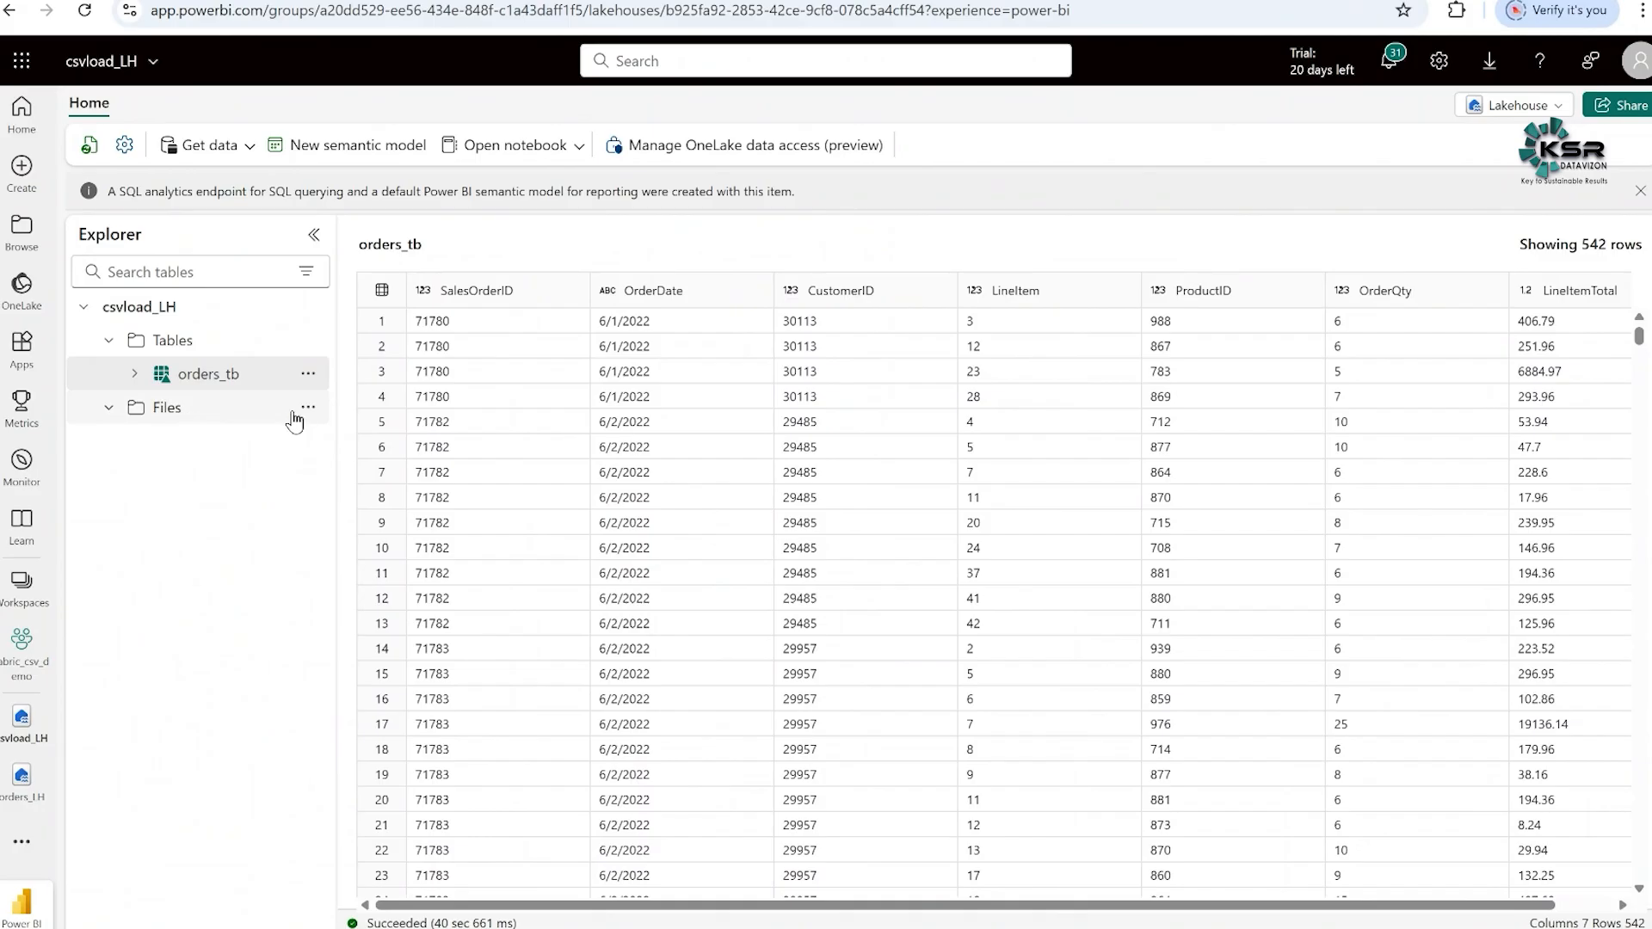
- Switch to the browser and upload Sales Orders.csv into the Files section of csvload_LH, allowing existing files to be overwritten
{"action": "left_click", "coordinate": [308, 407]}
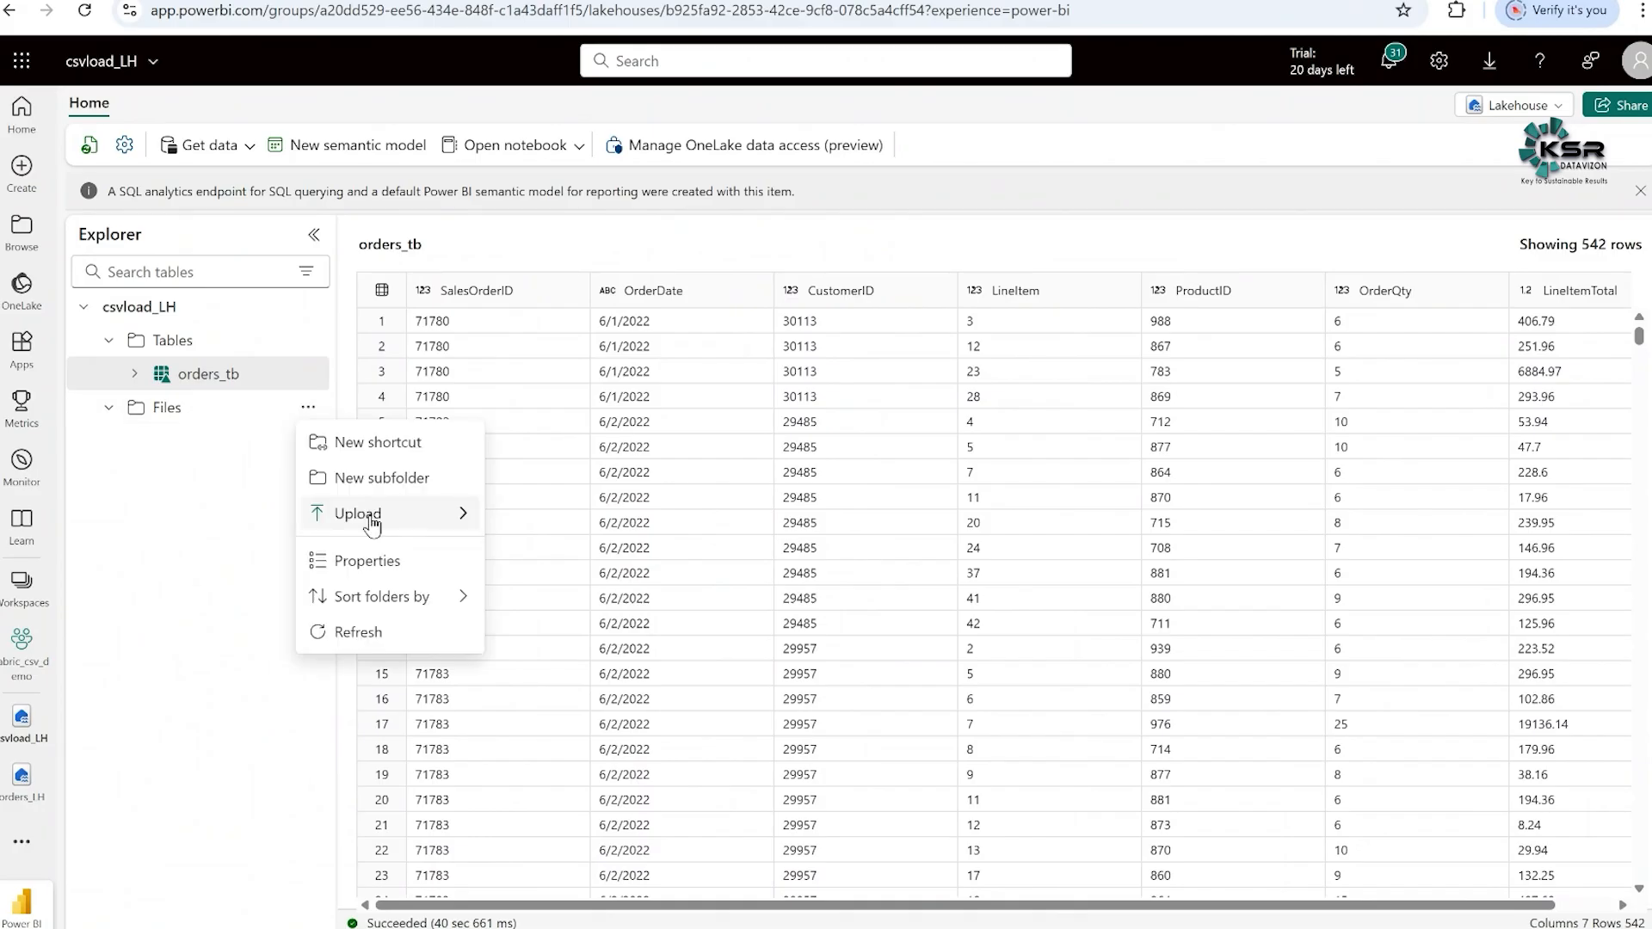
{"action": "mouse_move", "coordinate": [372, 524]}
{"action": "left_click", "coordinate": [518, 522]}
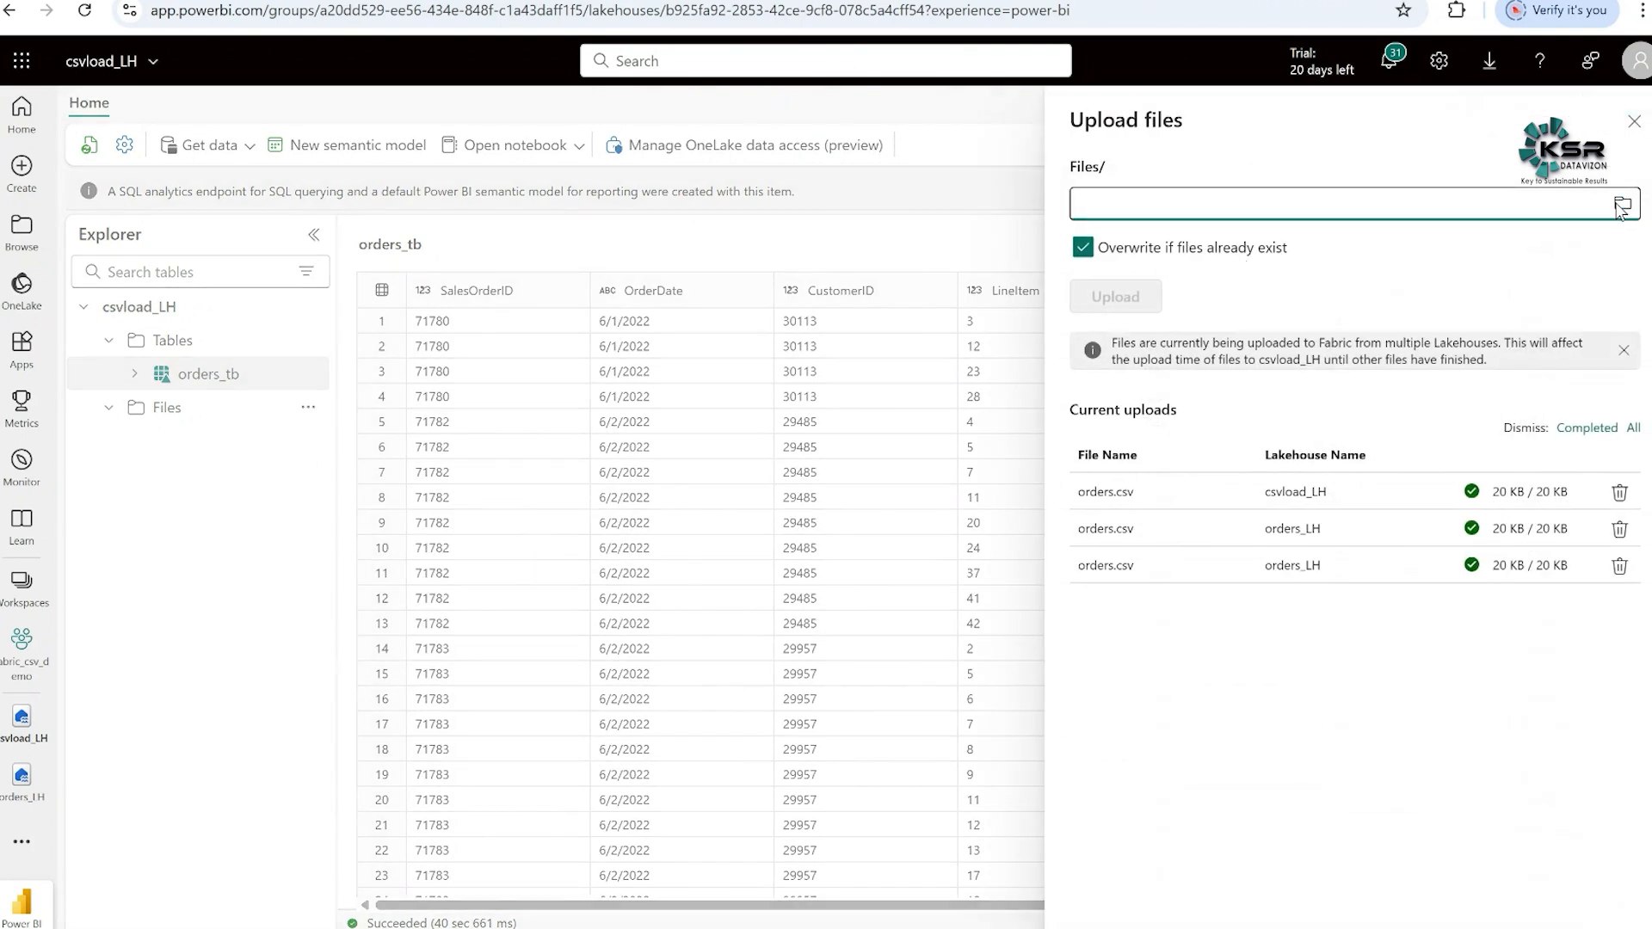
{"action": "left_click", "coordinate": [1621, 209]}
{"action": "left_click", "coordinate": [163, 134]}
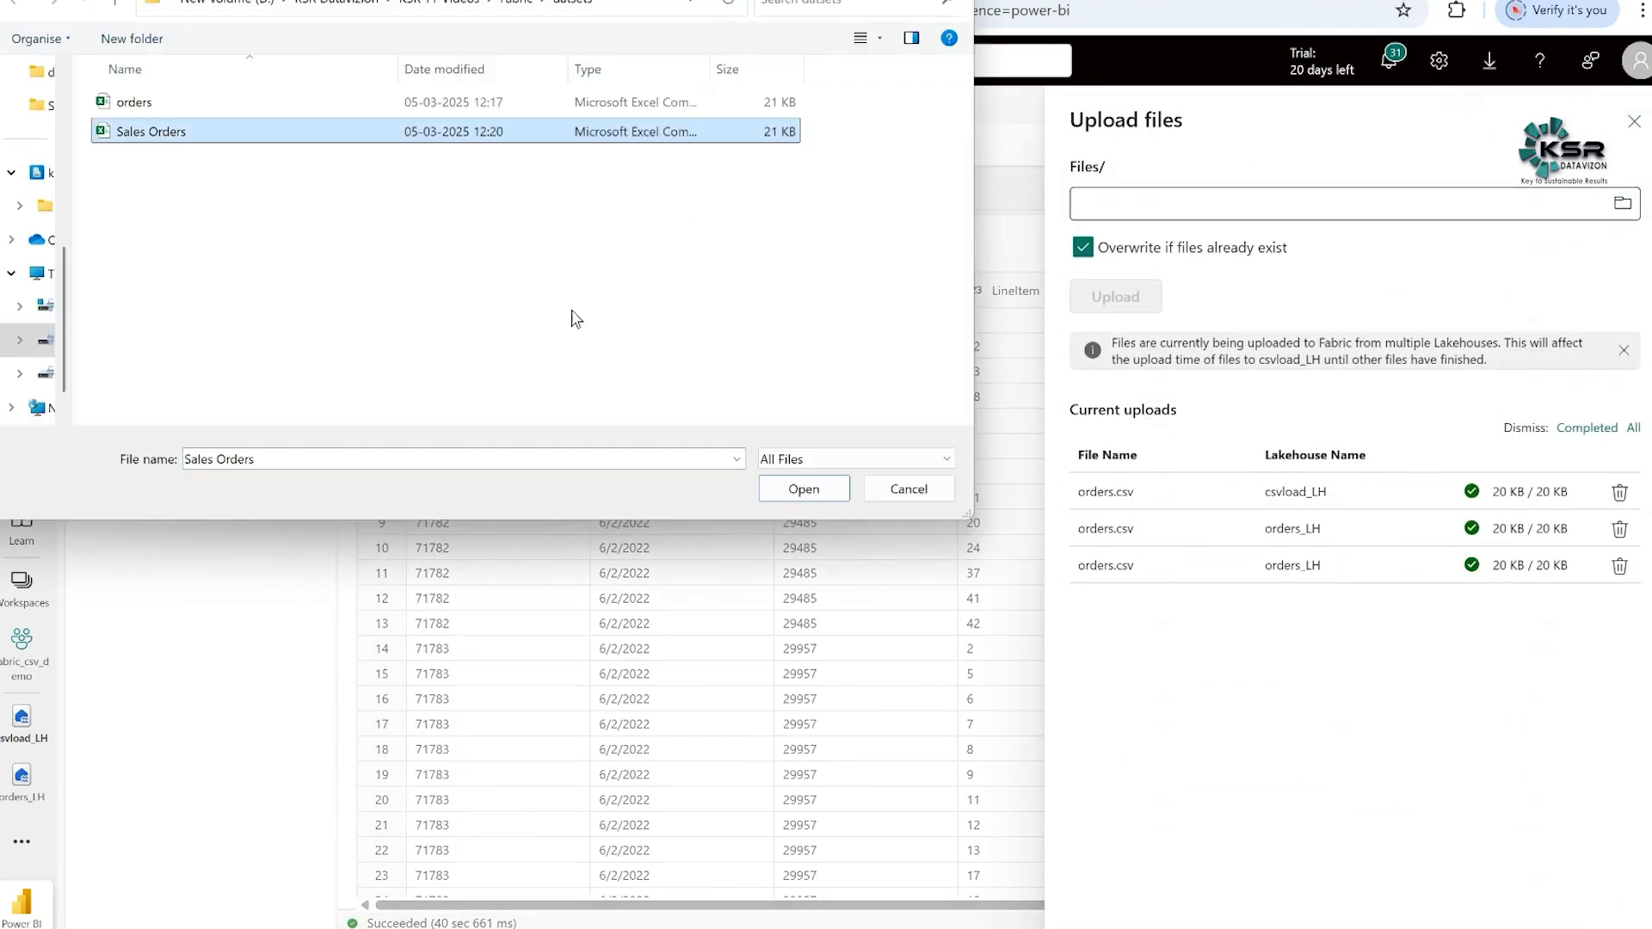
{"action": "left_click", "coordinate": [800, 486]}
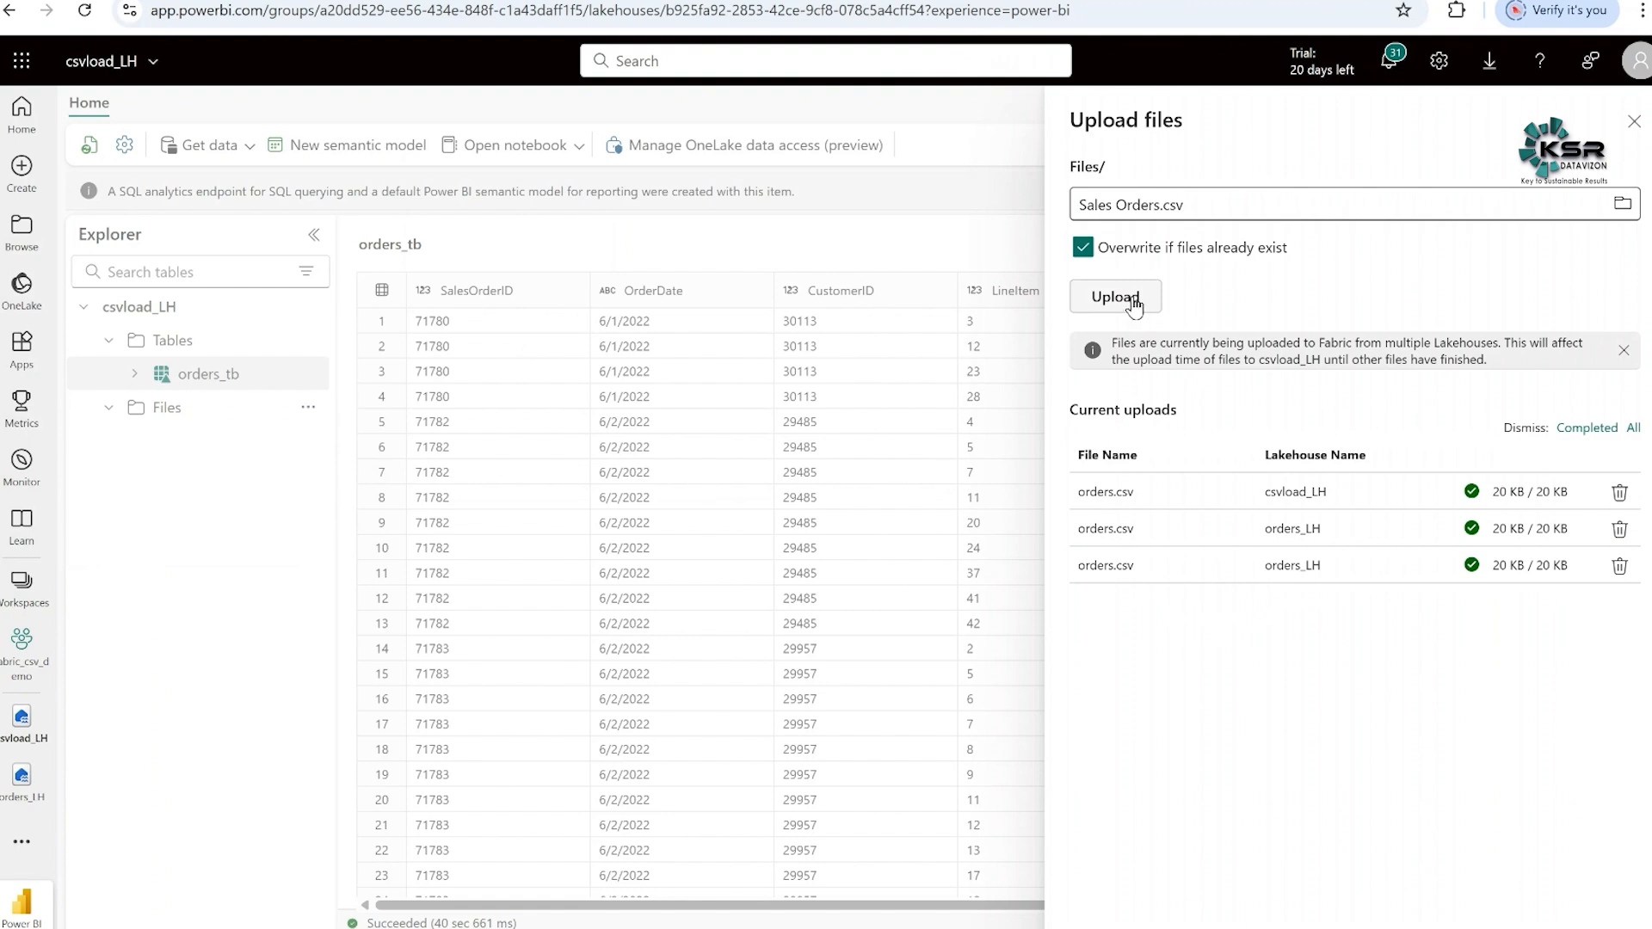
{"action": "left_click", "coordinate": [1133, 303]}
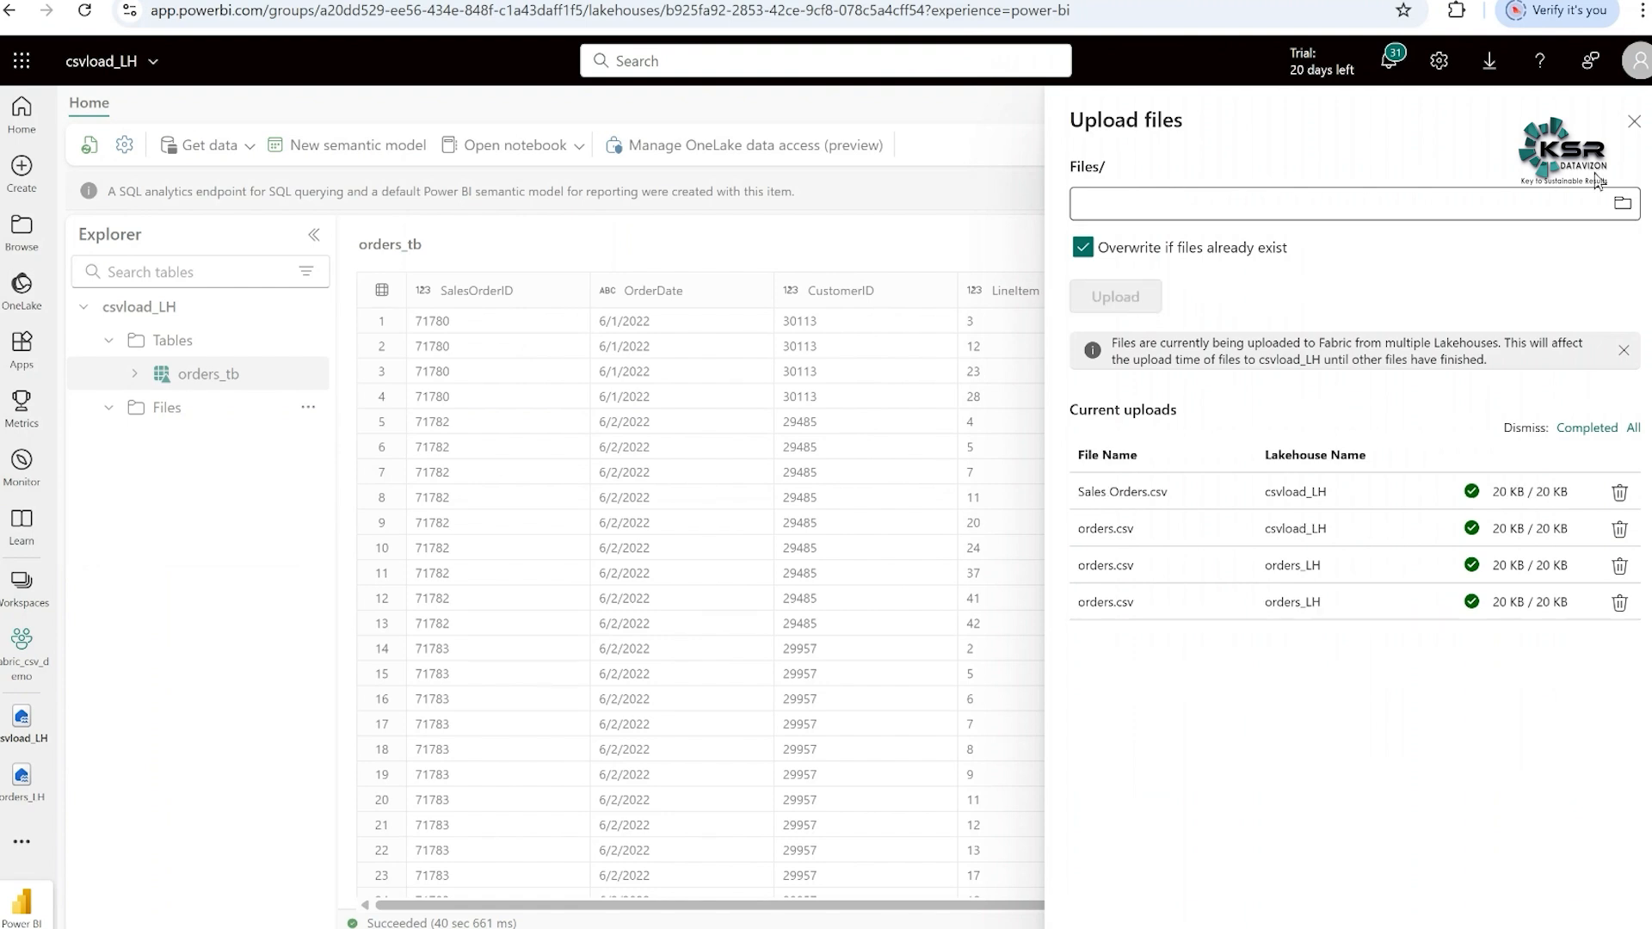
{"action": "left_click", "coordinate": [1633, 121]}
- Refresh the lakehouse's Files section, preview the contents of Sales Orders.csv, and return to the file list
{"action": "left_click", "coordinate": [308, 407]}
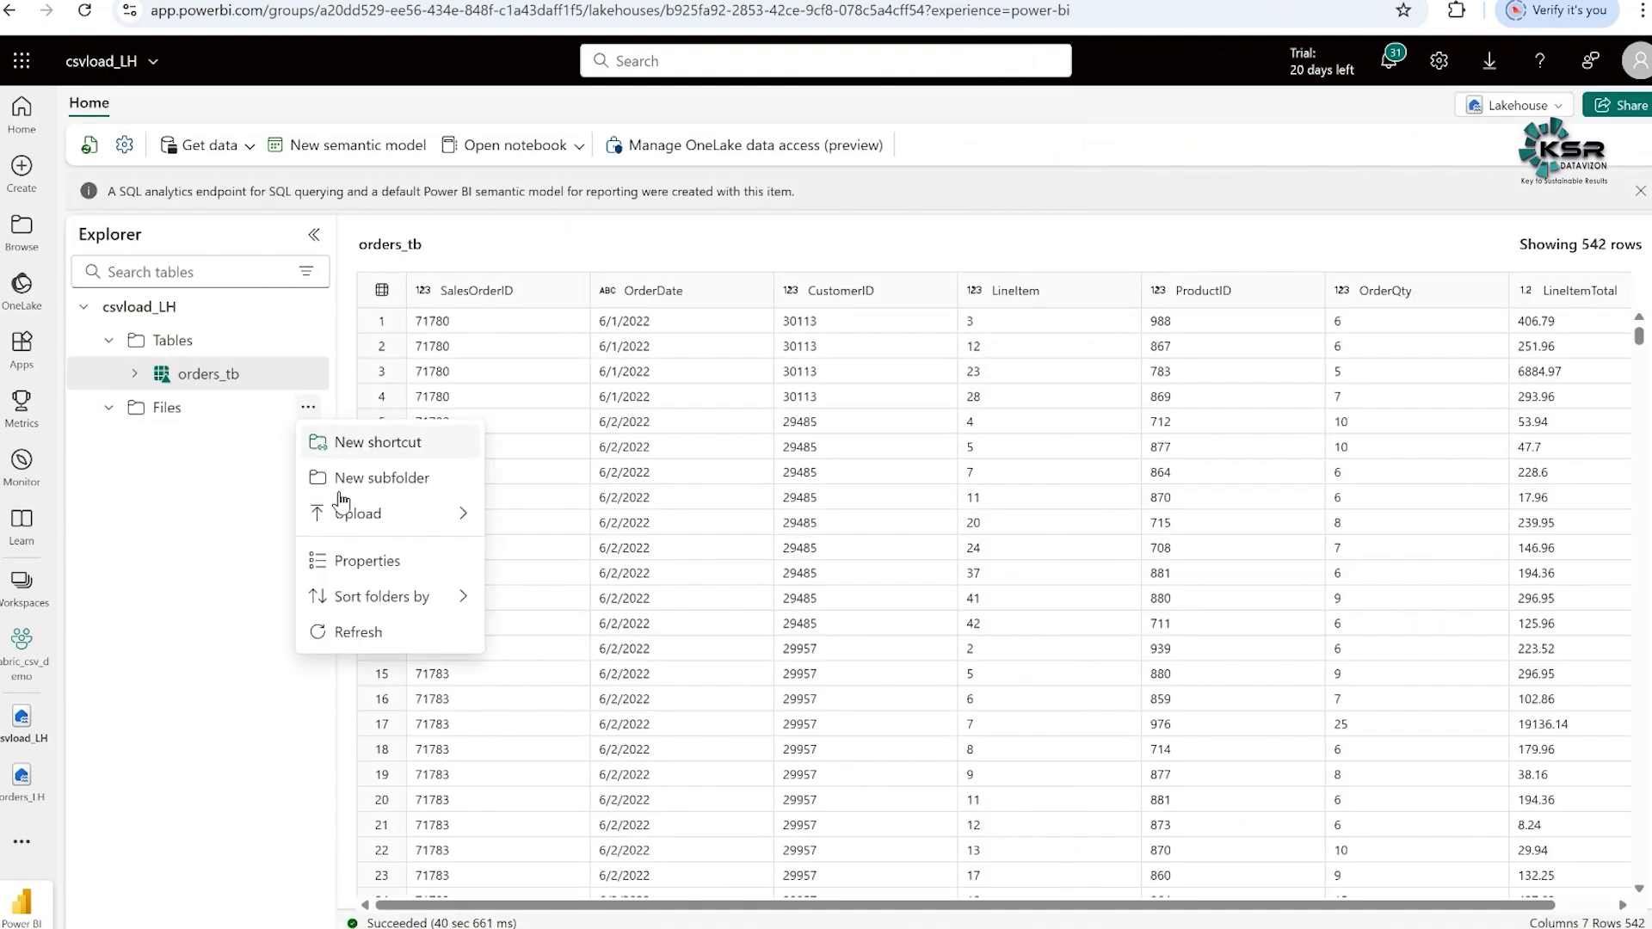
{"action": "left_click", "coordinate": [354, 641]}
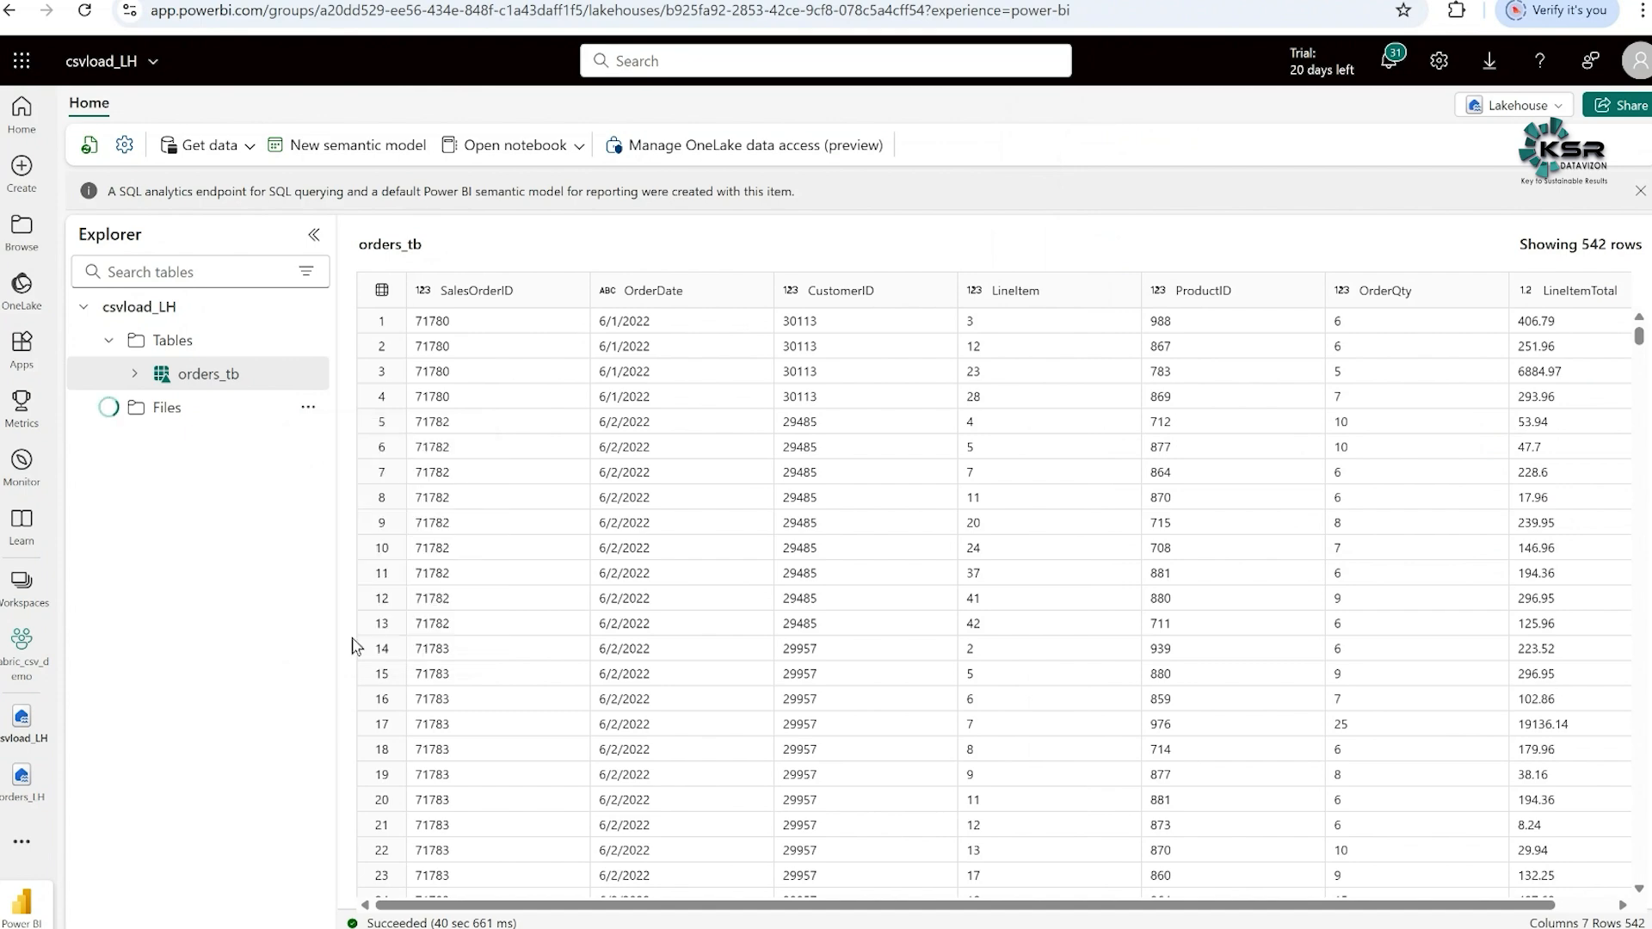
{"action": "left_click", "coordinate": [168, 409]}
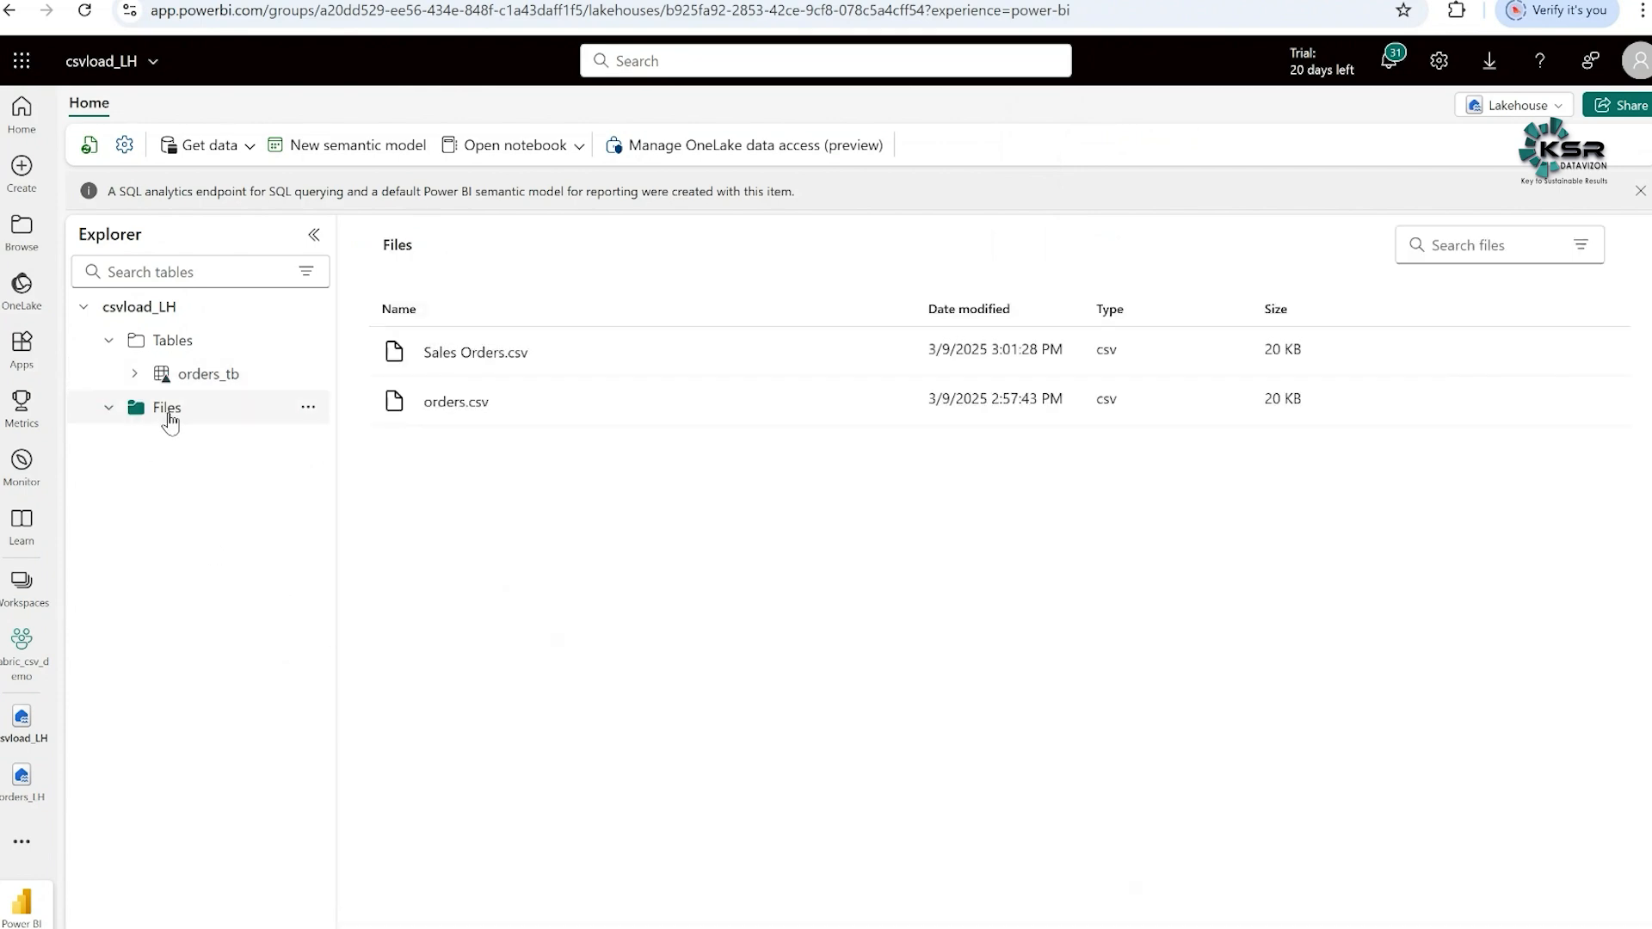
{"action": "left_click", "coordinate": [502, 360]}
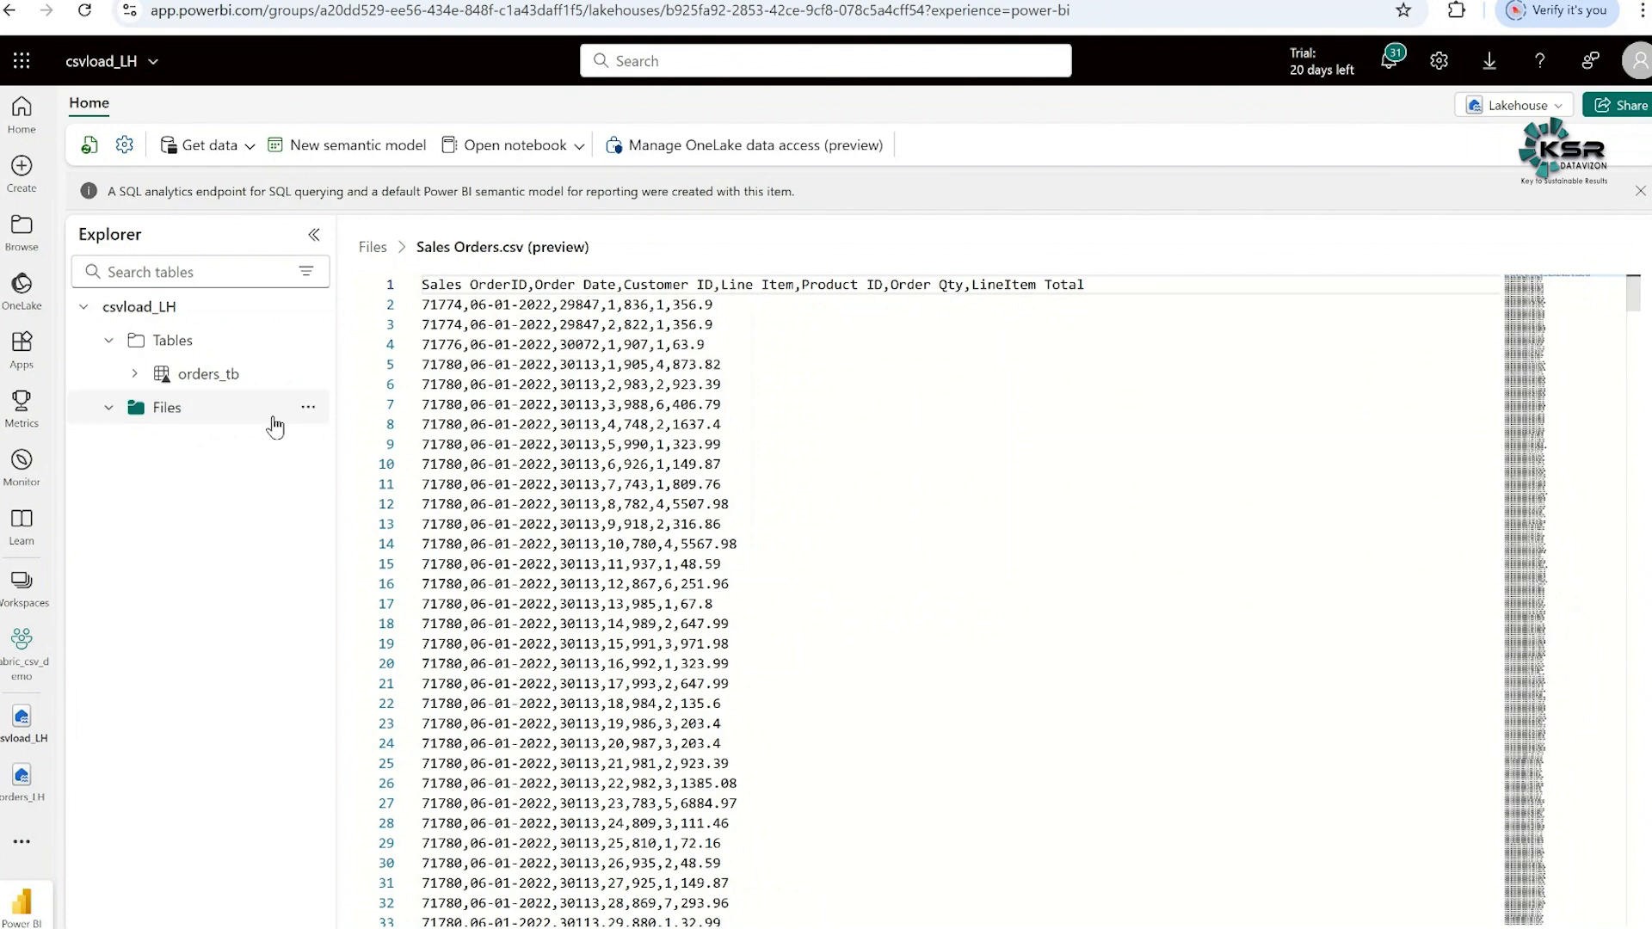
{"action": "left_click", "coordinate": [179, 413]}
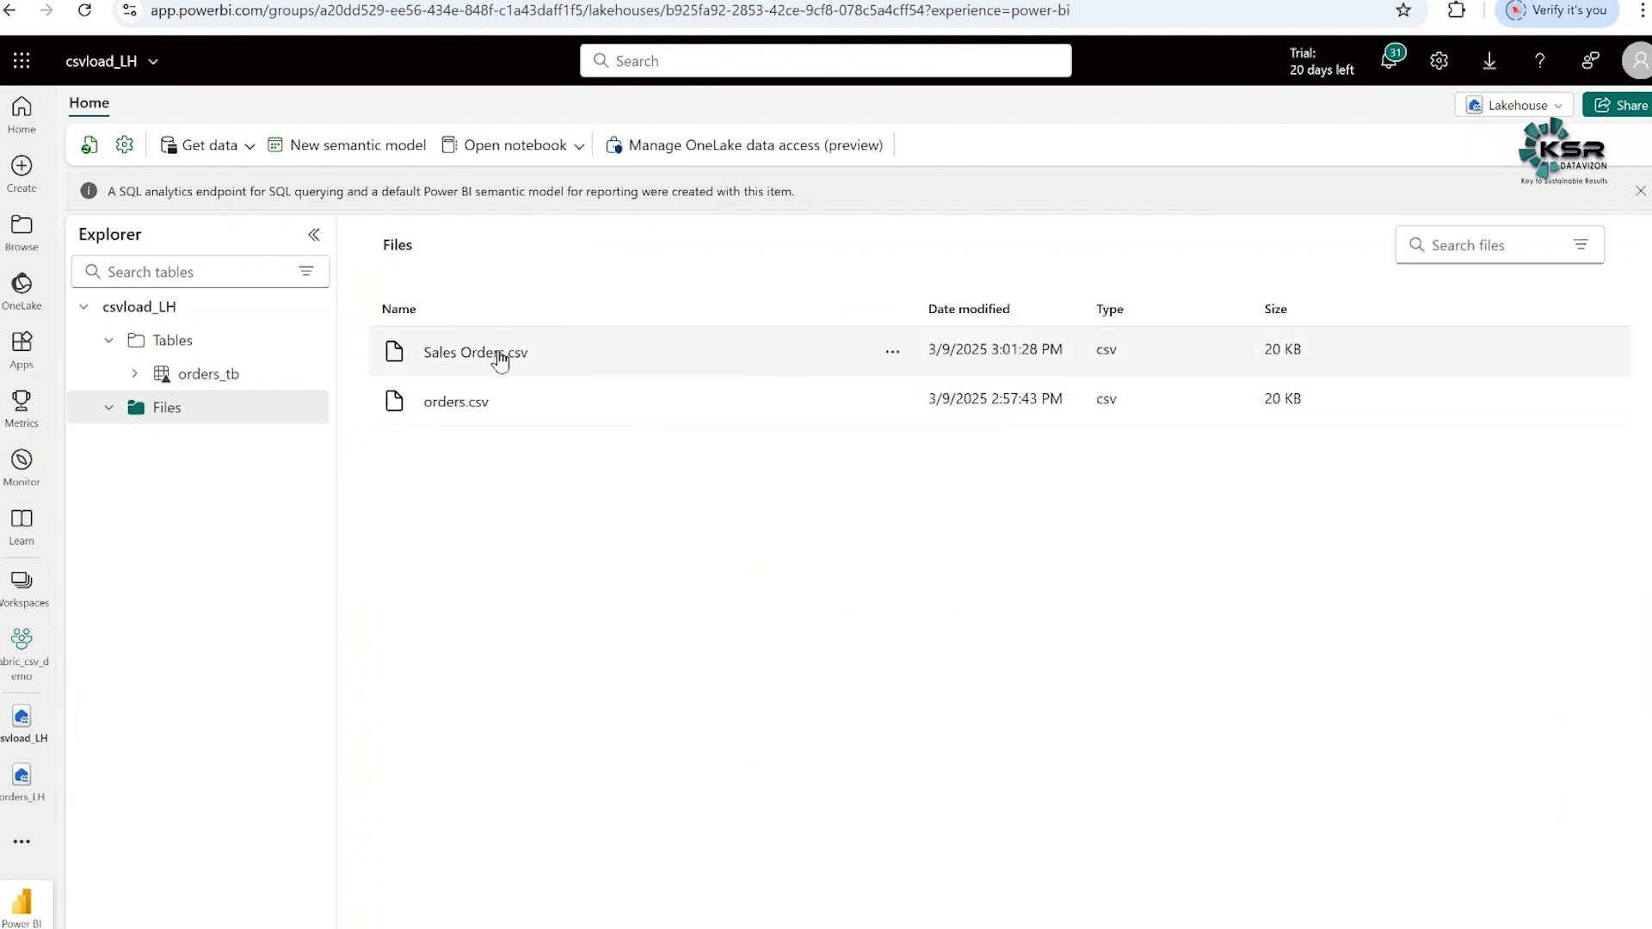
- Try to load Sales Orders.csv into a new table named sales orders_Tb with header column names and a comma separator, checking the error details
{"action": "left_click", "coordinate": [892, 358]}
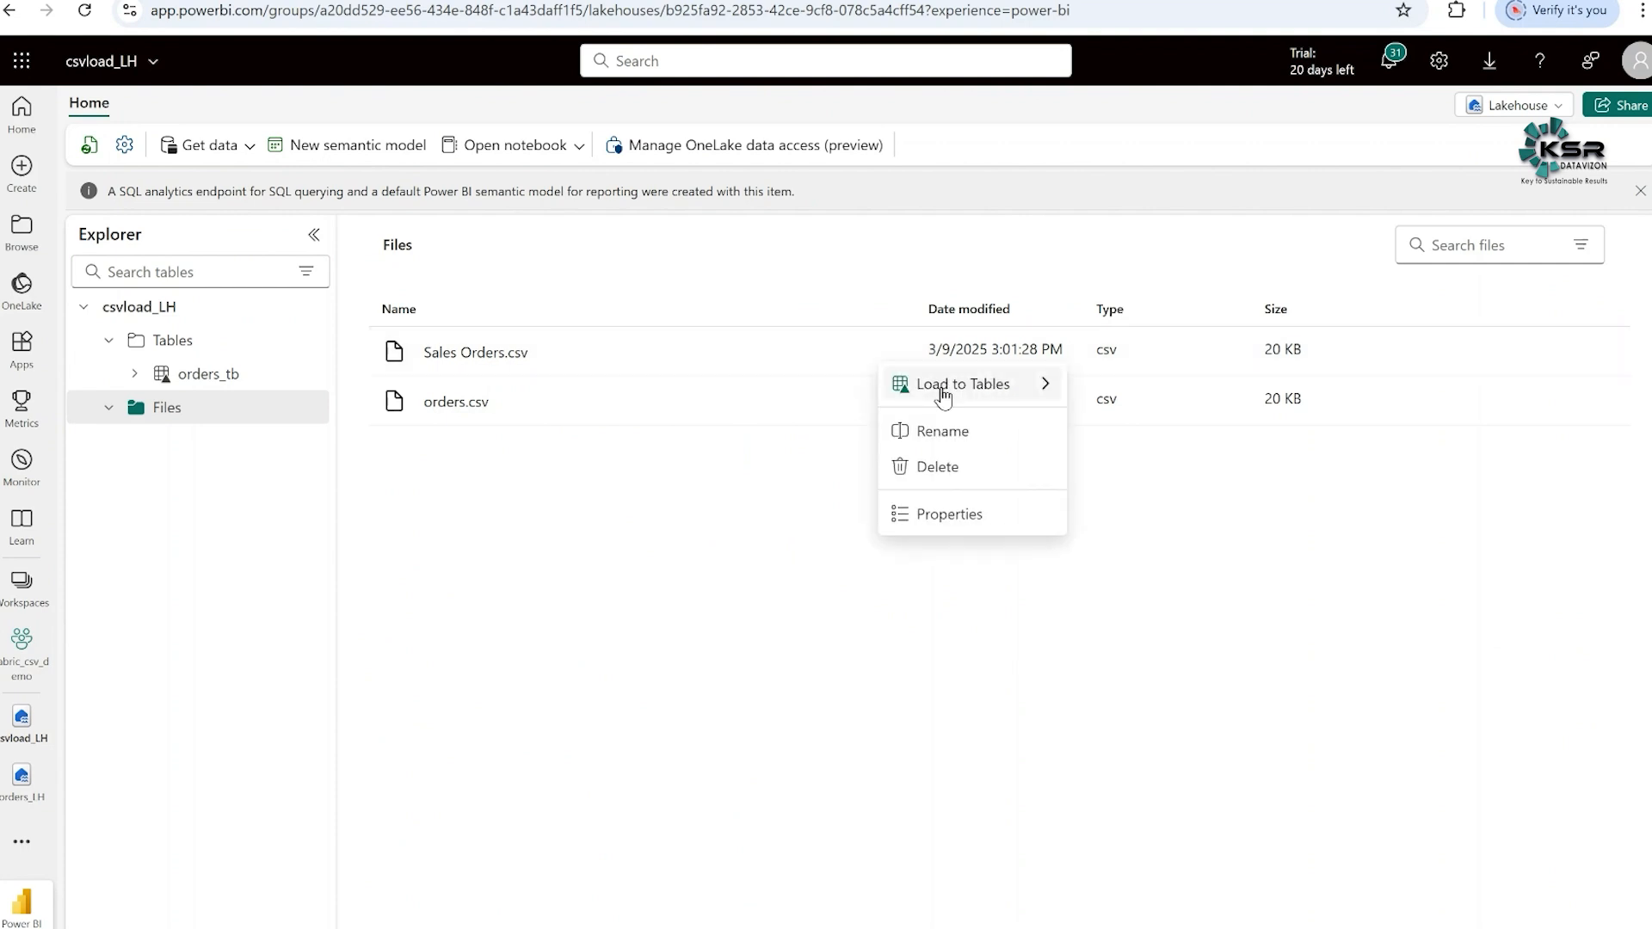
{"action": "mouse_move", "coordinate": [943, 393]}
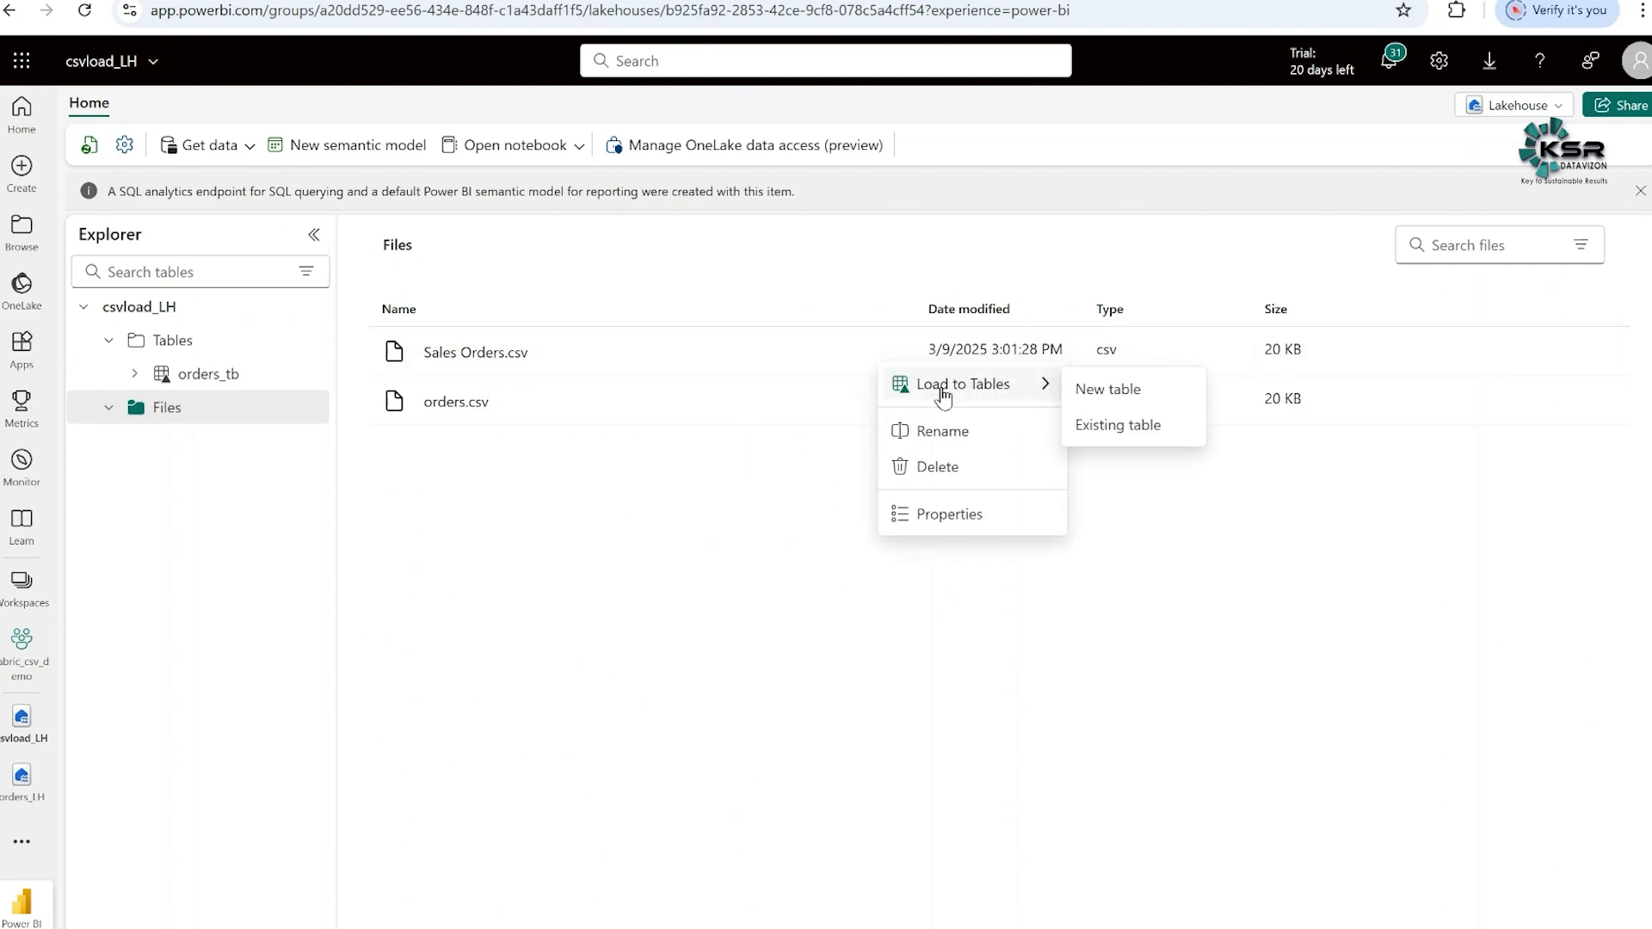
{"action": "left_click", "coordinate": [1113, 399]}
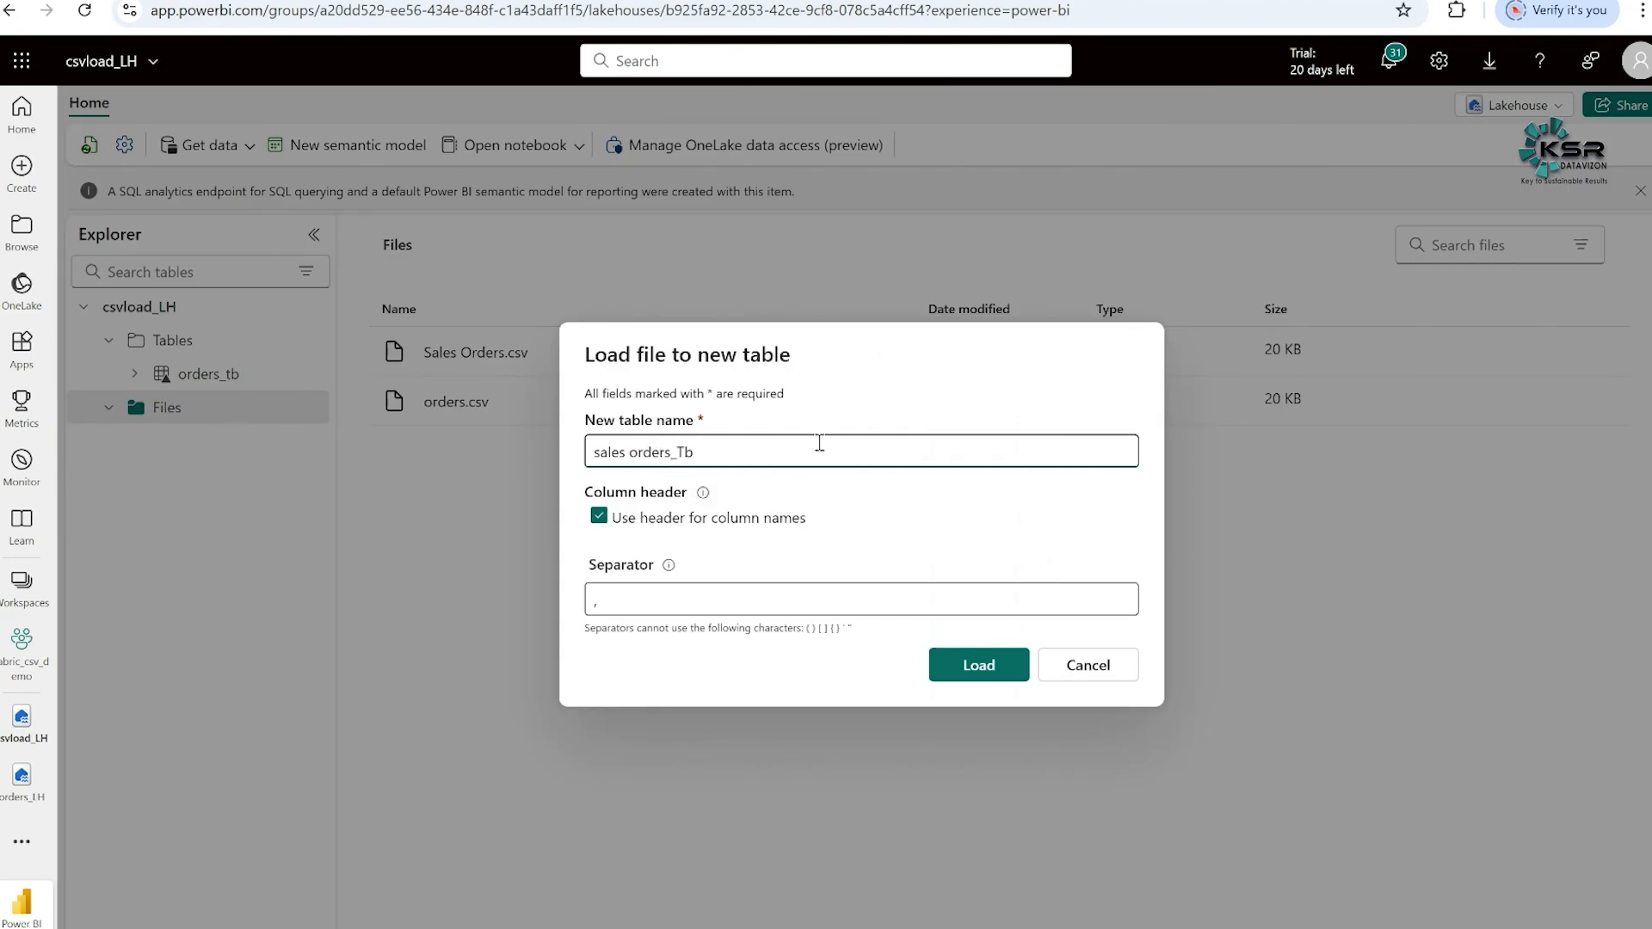
{"action": "left_click", "coordinate": [973, 672]}
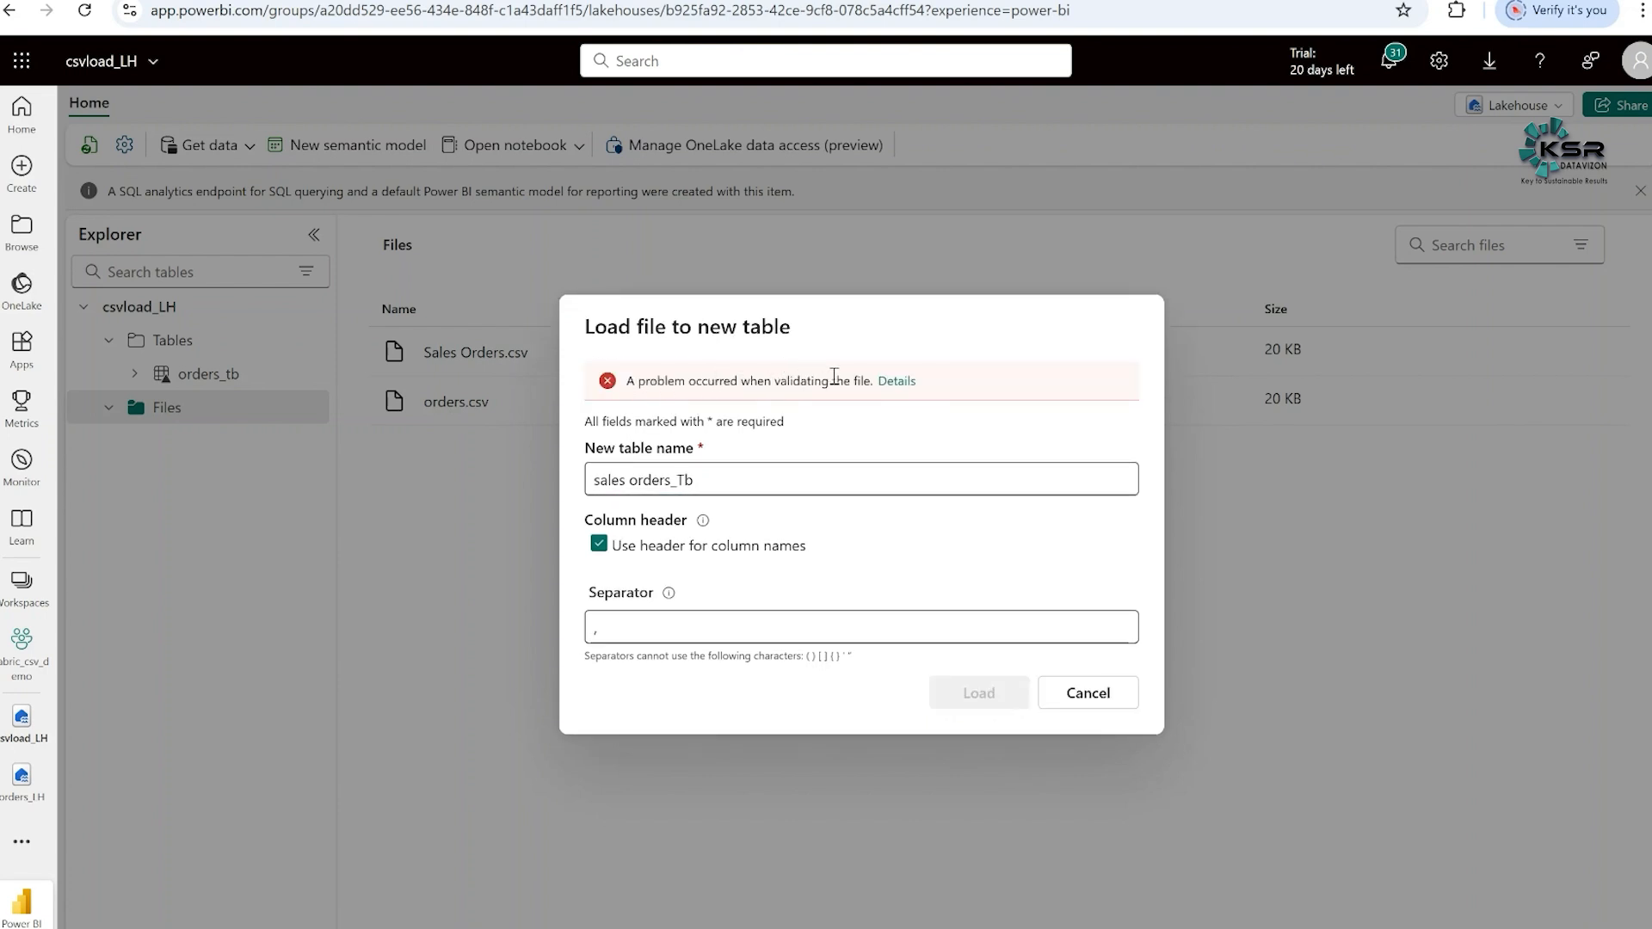
{"action": "left_click", "coordinate": [901, 389]}
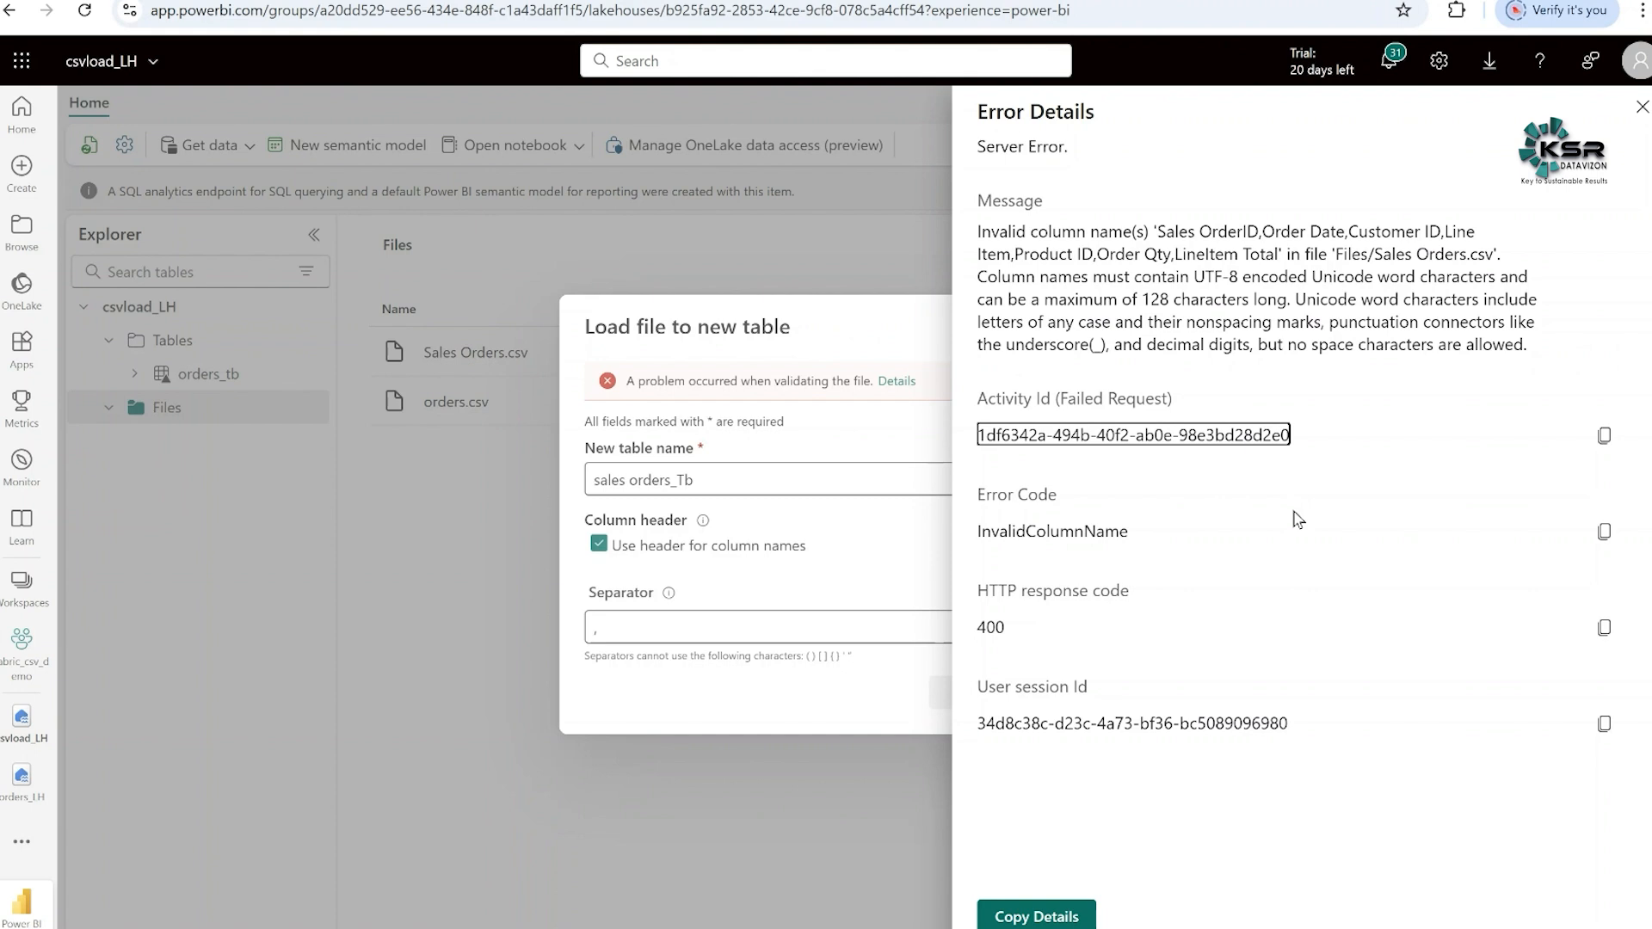
{"action": "key", "text": "Escape"}
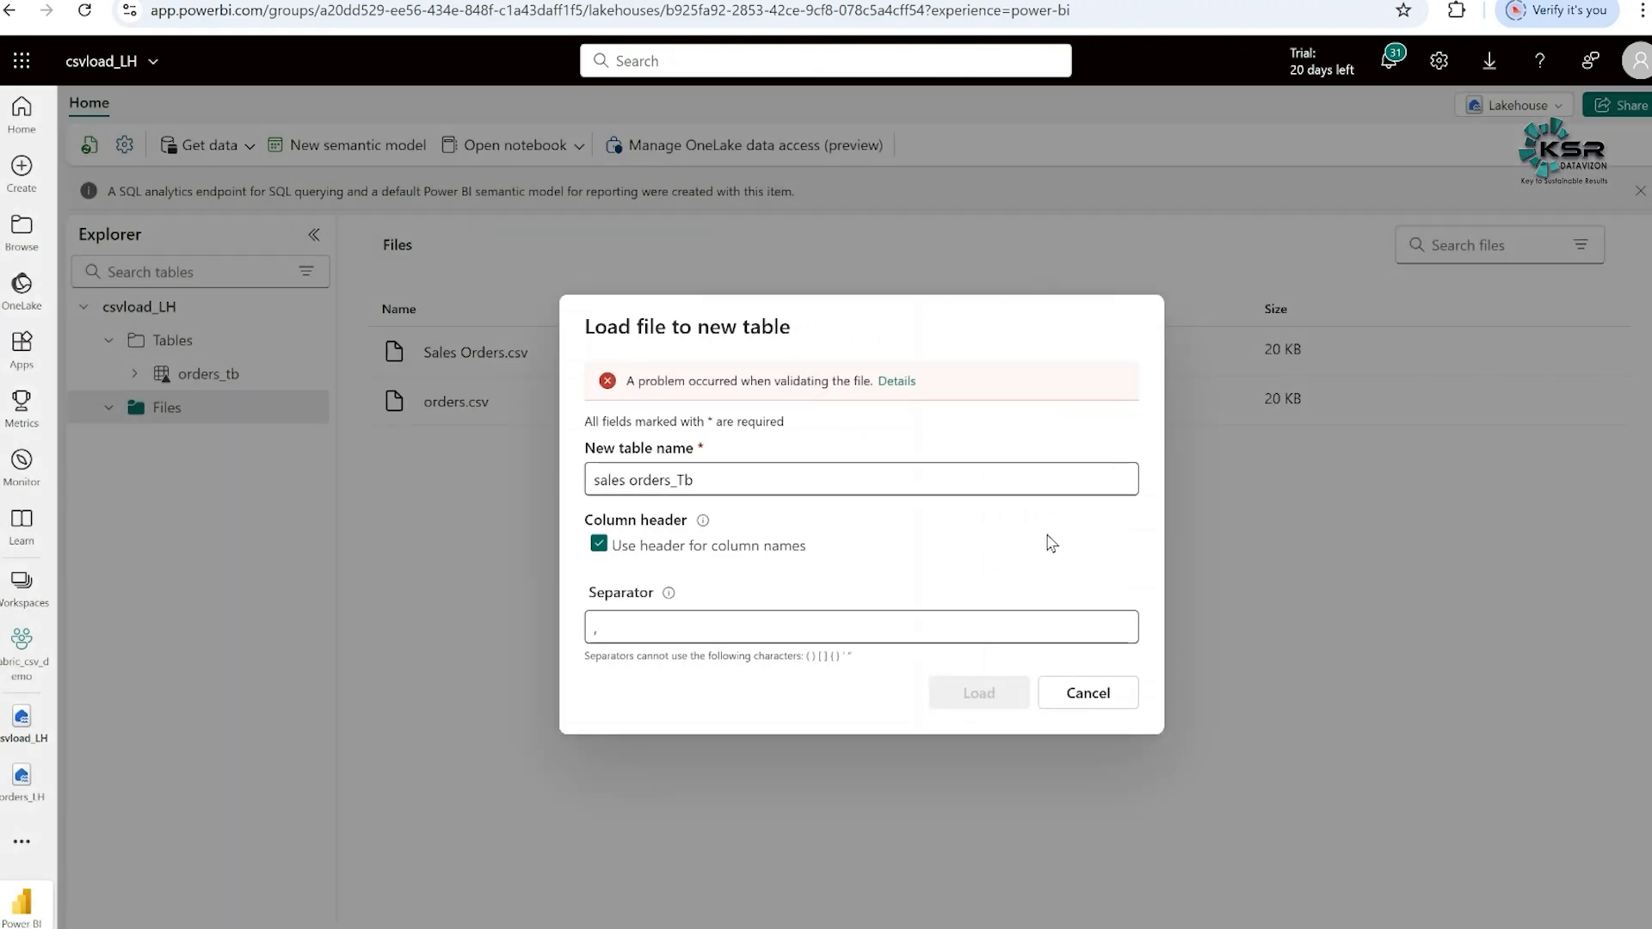
{"action": "left_click", "coordinate": [1087, 693]}
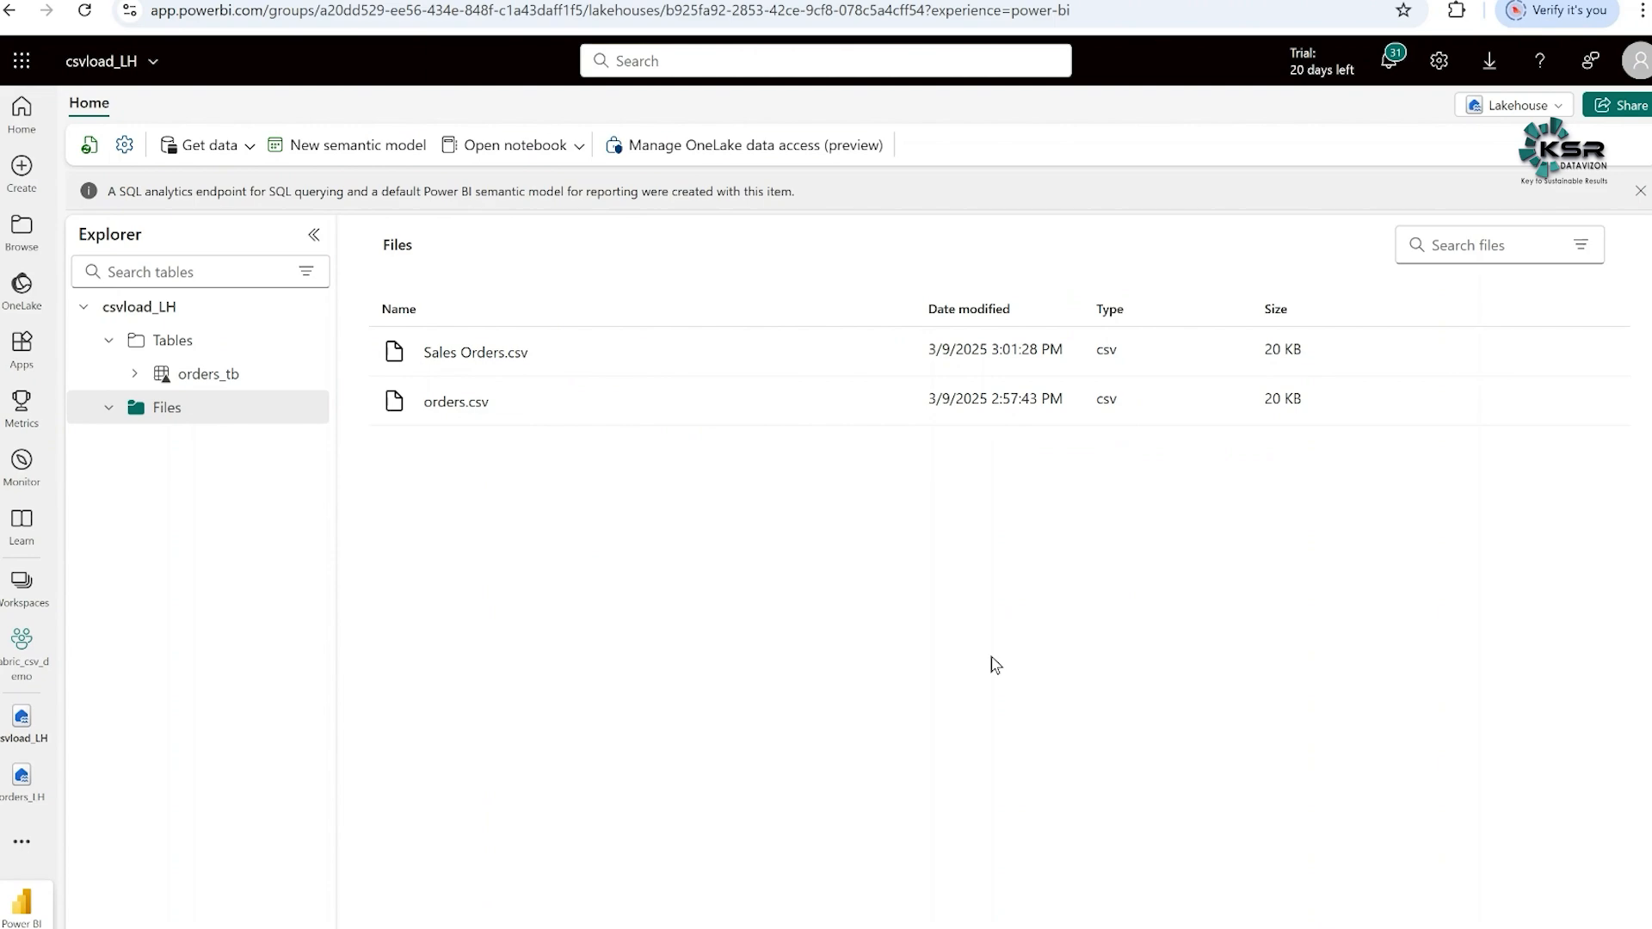
- Switch to the Sales Orders sheet in Excel and examine each column header in A1:G1 for spaces
{"action": "mouse_move", "coordinate": [1124, 926]}
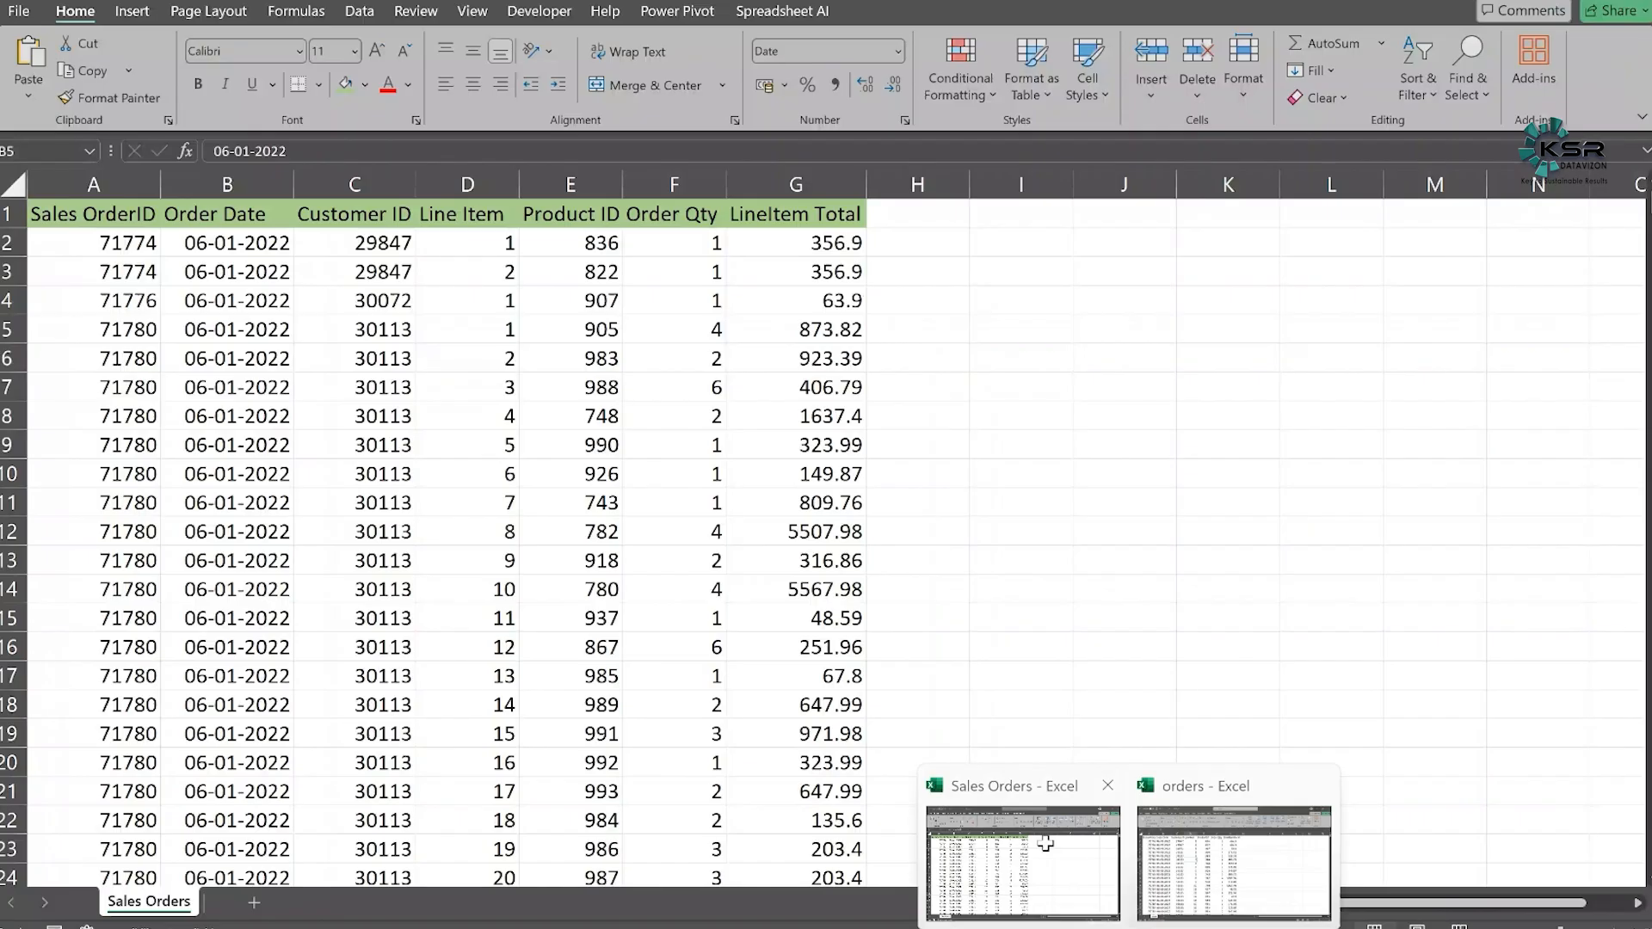
{"action": "left_click", "coordinate": [1044, 841]}
{"action": "left_click", "coordinate": [106, 213]}
{"action": "left_click", "coordinate": [185, 213]}
{"action": "left_click", "coordinate": [349, 214]}
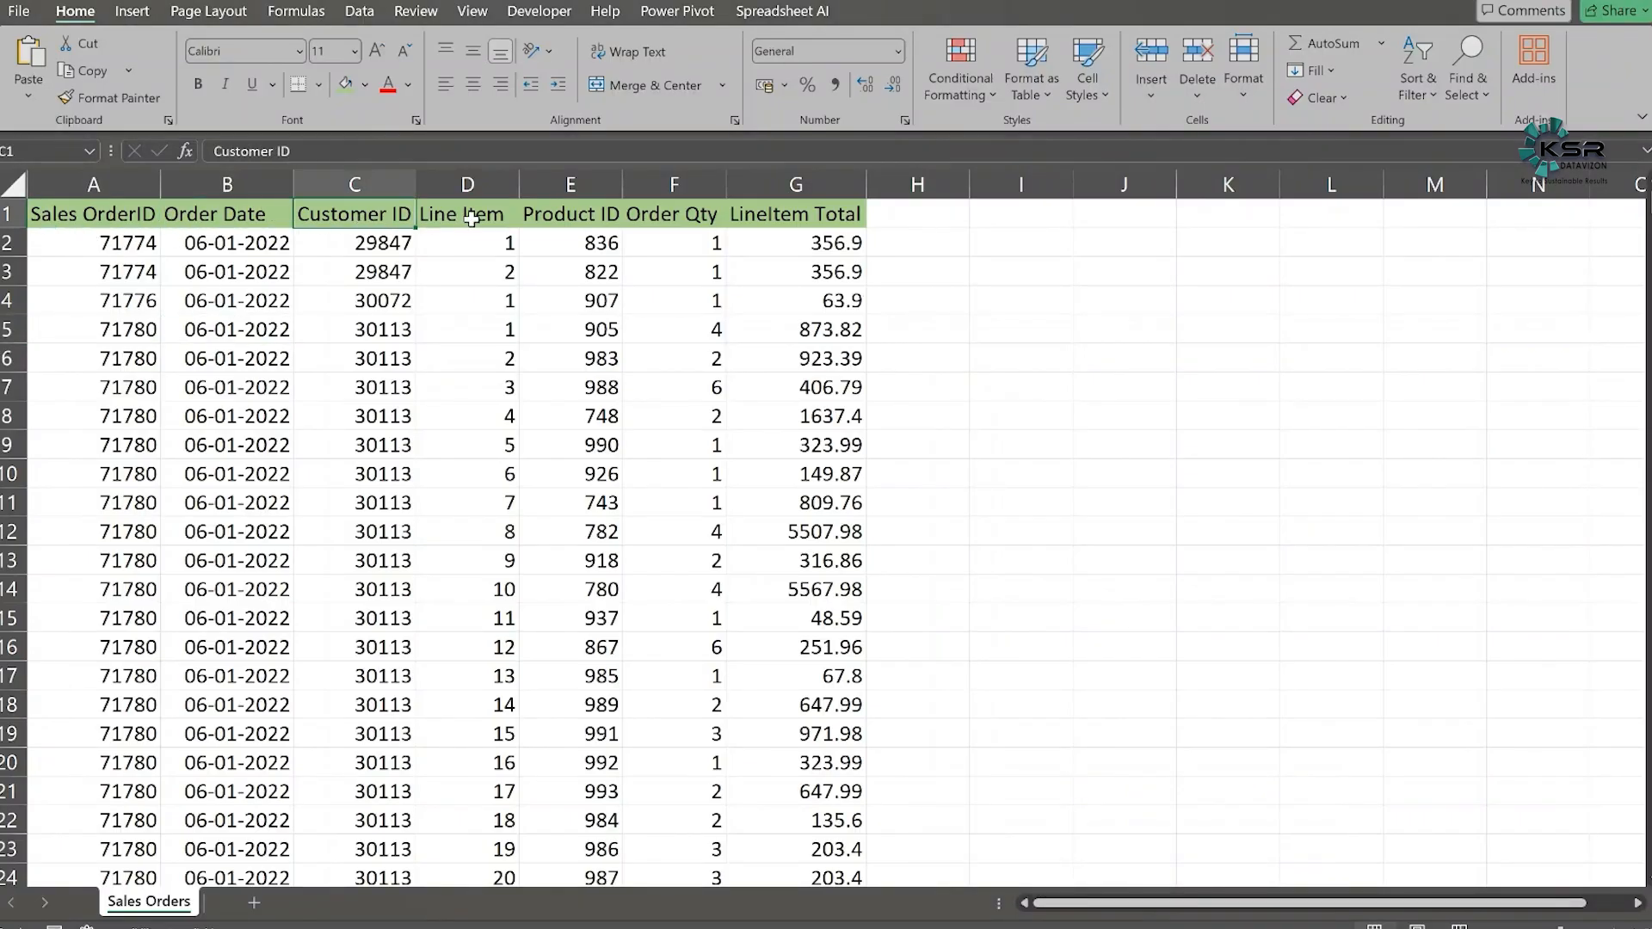
{"action": "left_click", "coordinate": [469, 213]}
{"action": "left_click", "coordinate": [564, 214]}
{"action": "left_click", "coordinate": [671, 215]}
{"action": "left_click", "coordinate": [769, 216]}
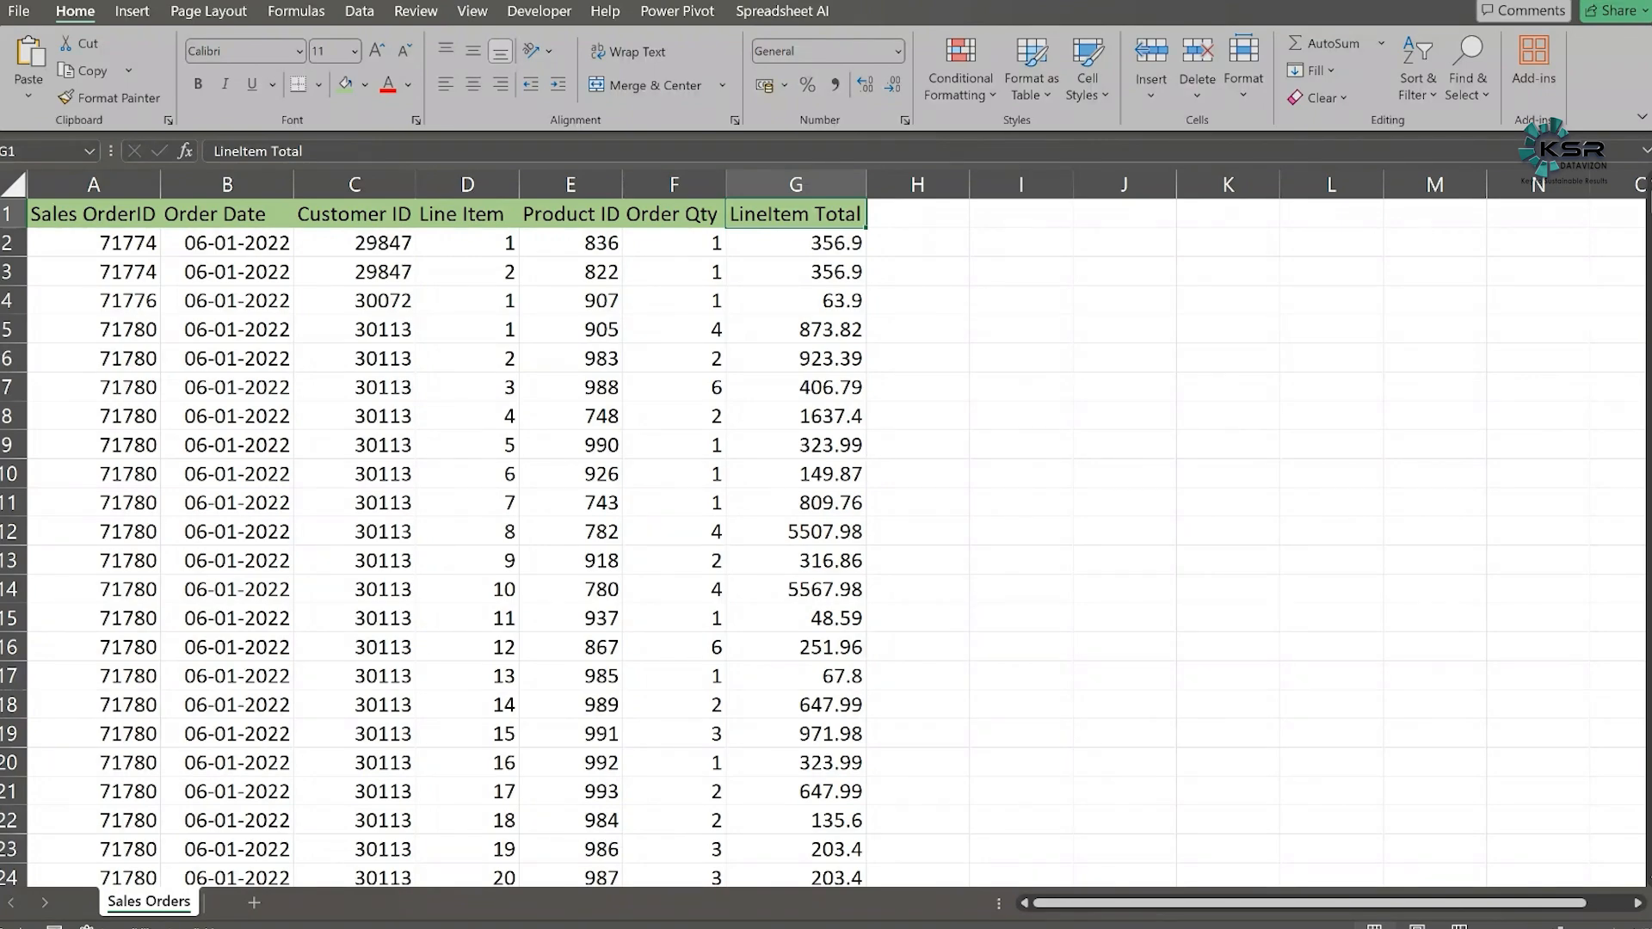
- Switch back to the browser and create a Dataflow Gen2 named csv_Dataflow in the fabric_csv_demo workspace
{"action": "left_click", "coordinate": [977, 927]}
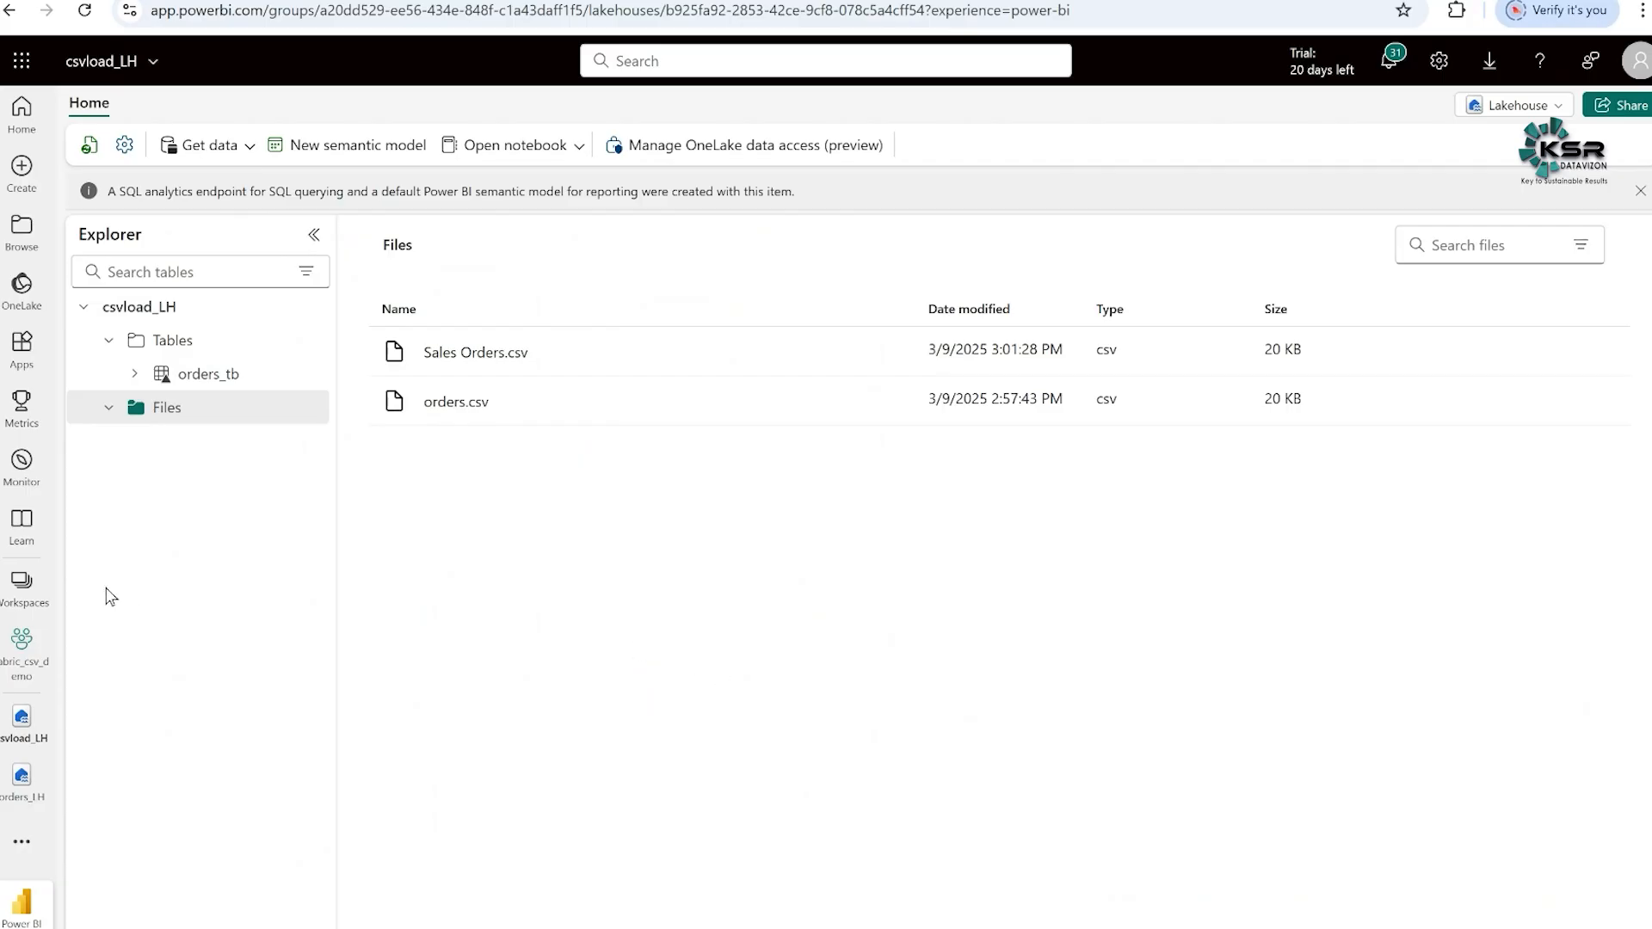
{"action": "left_click", "coordinate": [22, 644]}
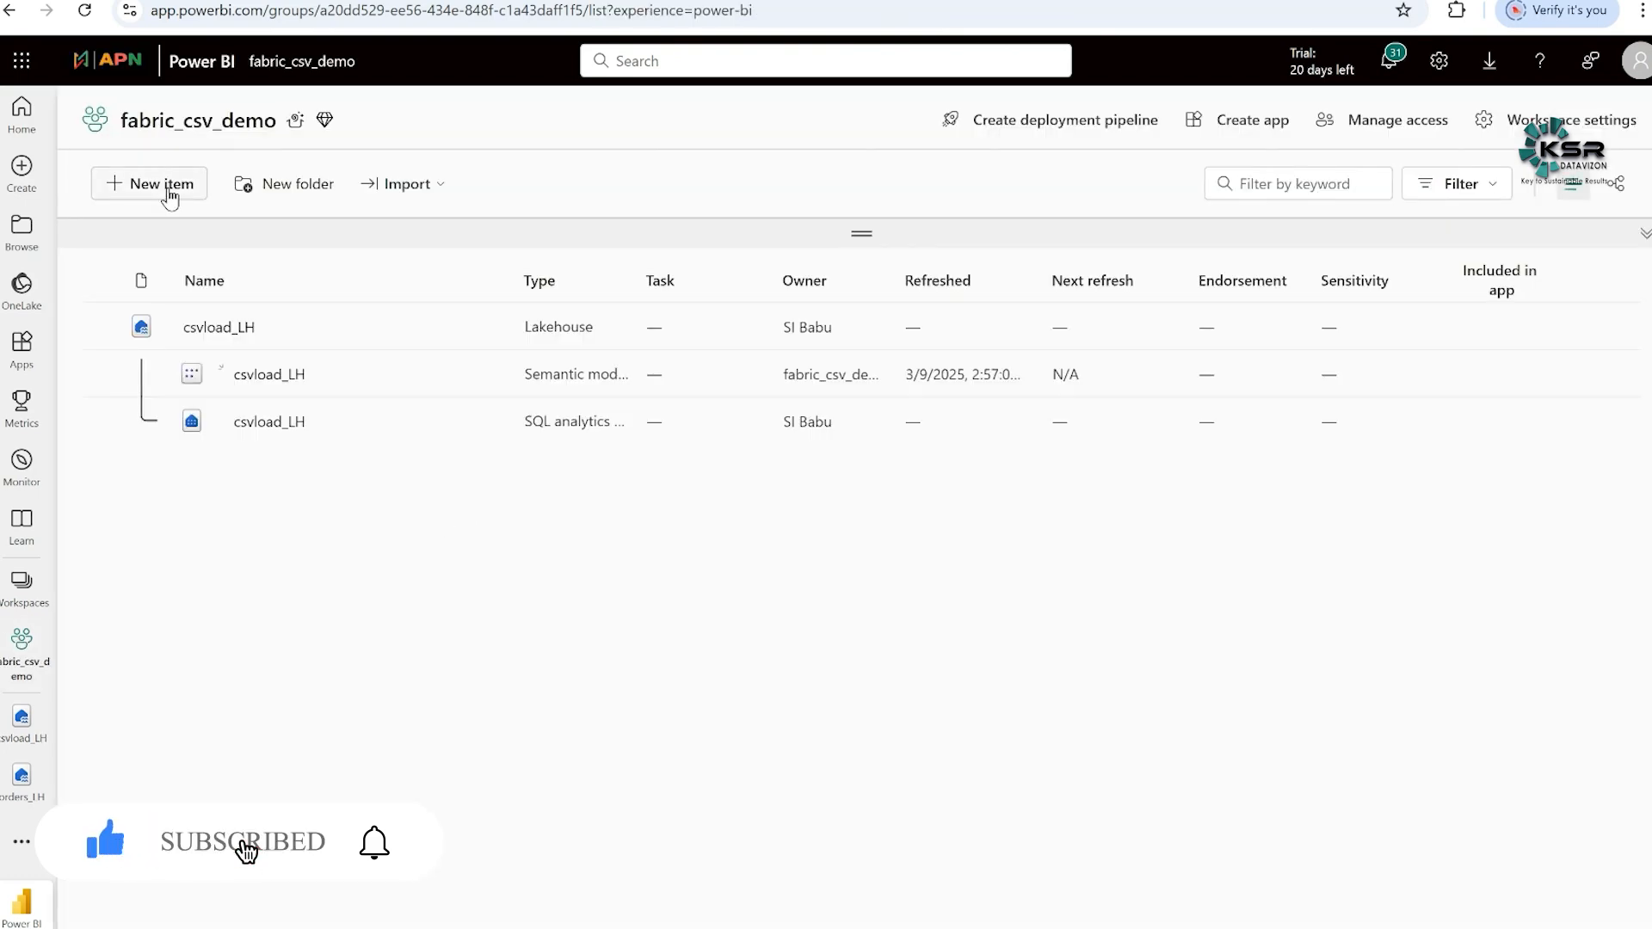
{"action": "left_click", "coordinate": [163, 188]}
{"action": "left_click", "coordinate": [1462, 168]}
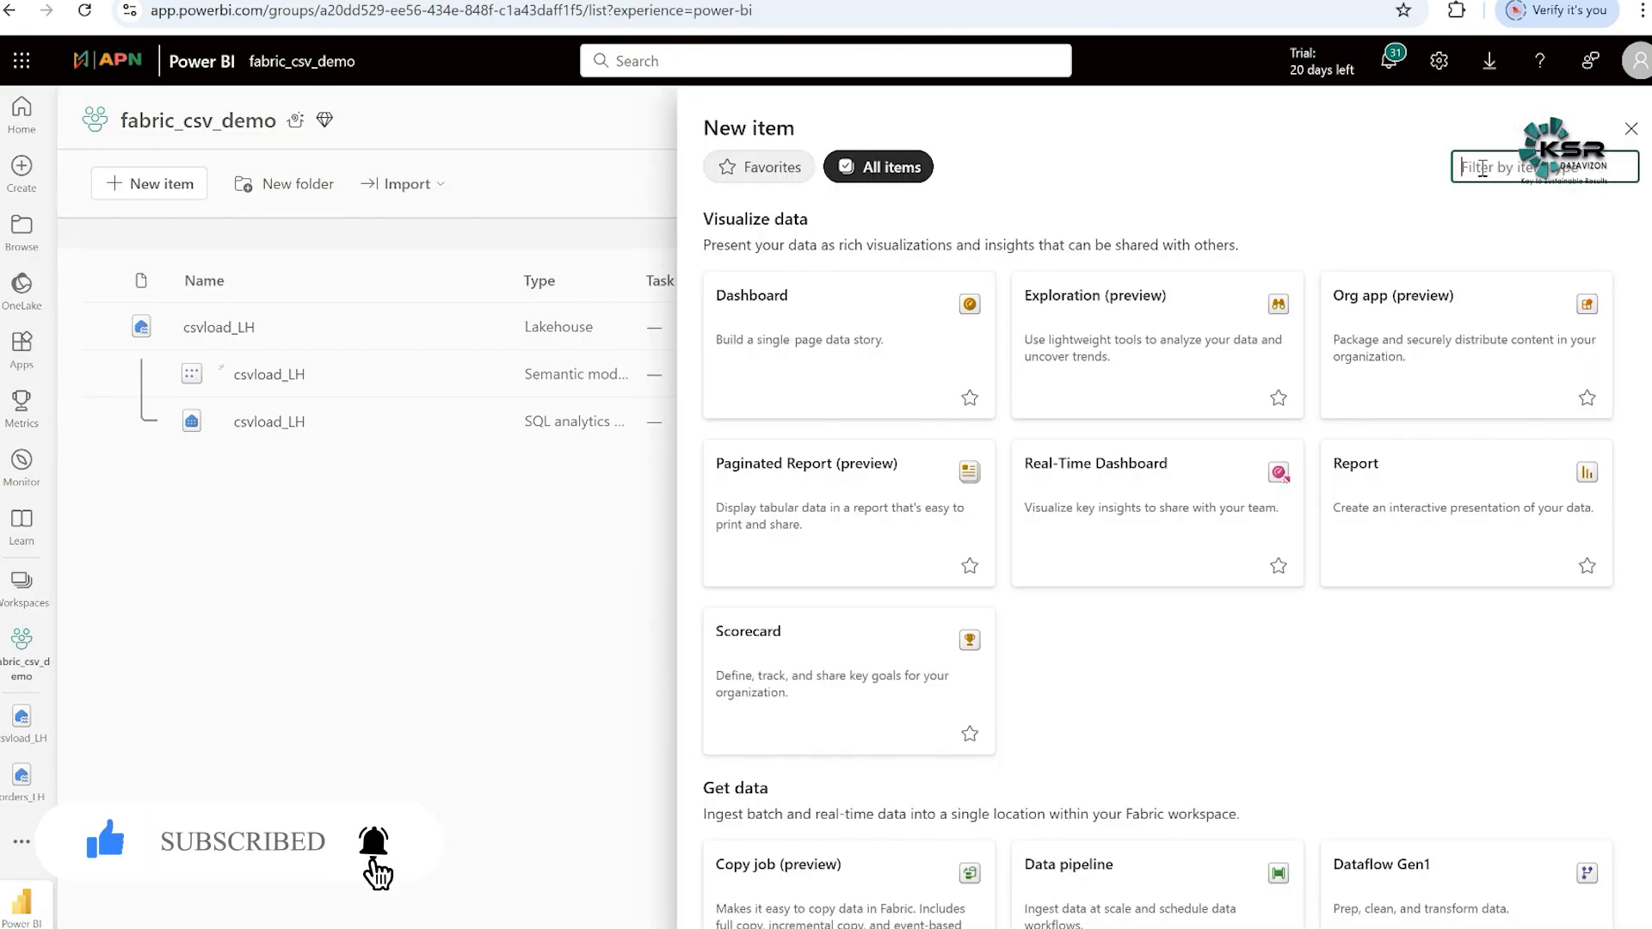
{"action": "type", "text": "data"}
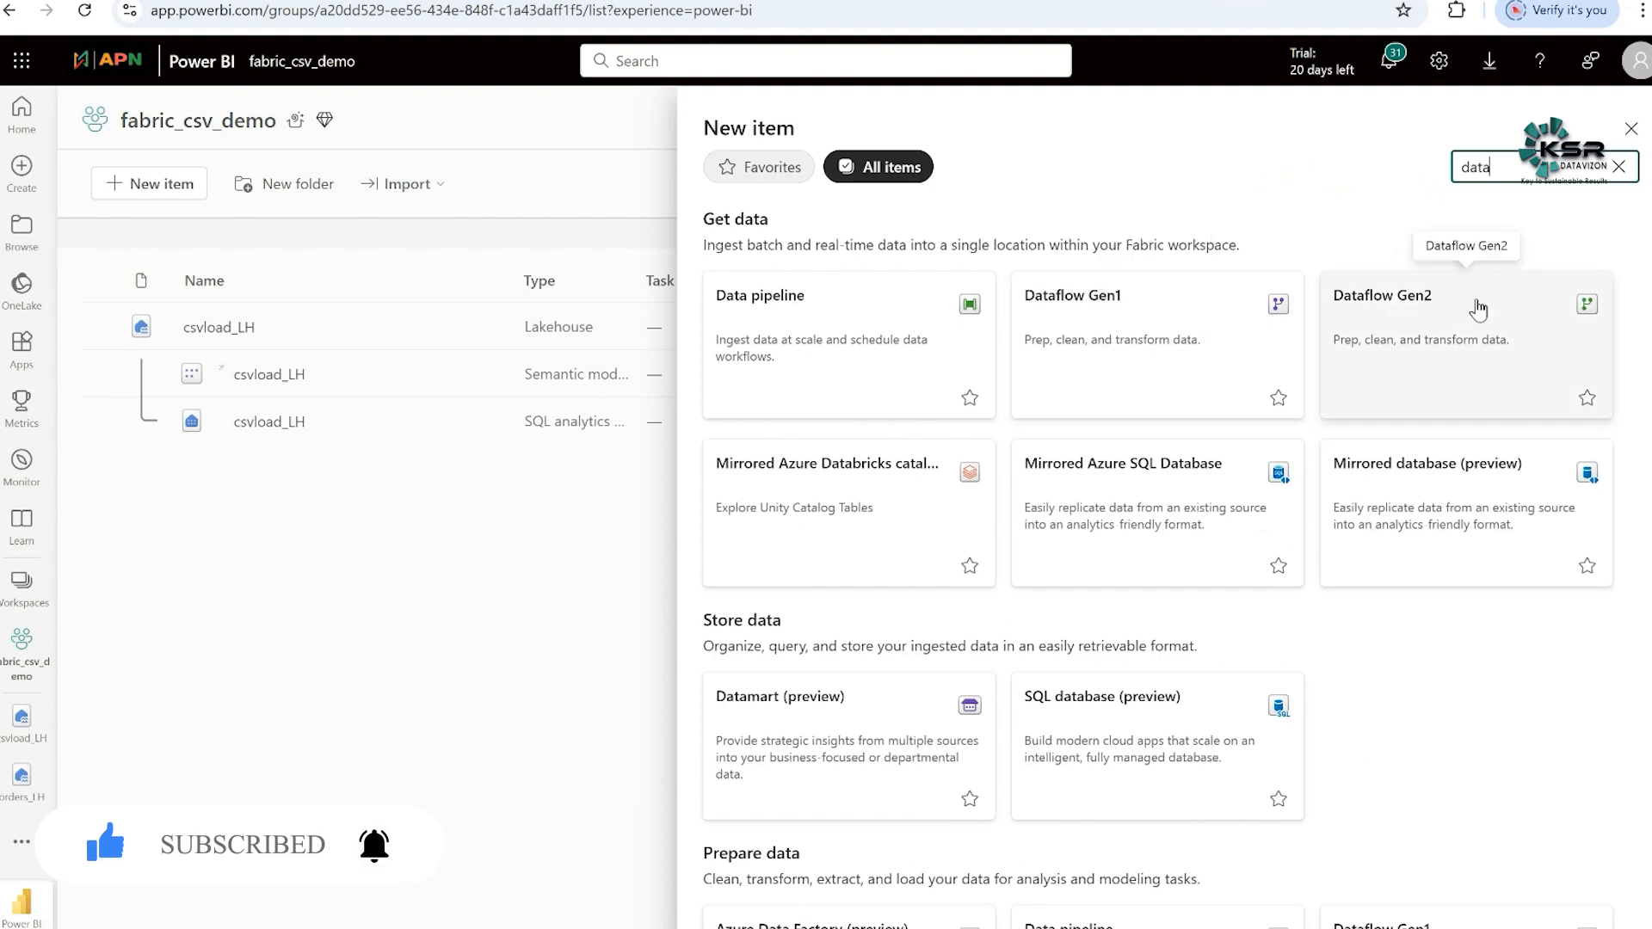
{"action": "left_click", "coordinate": [1409, 311]}
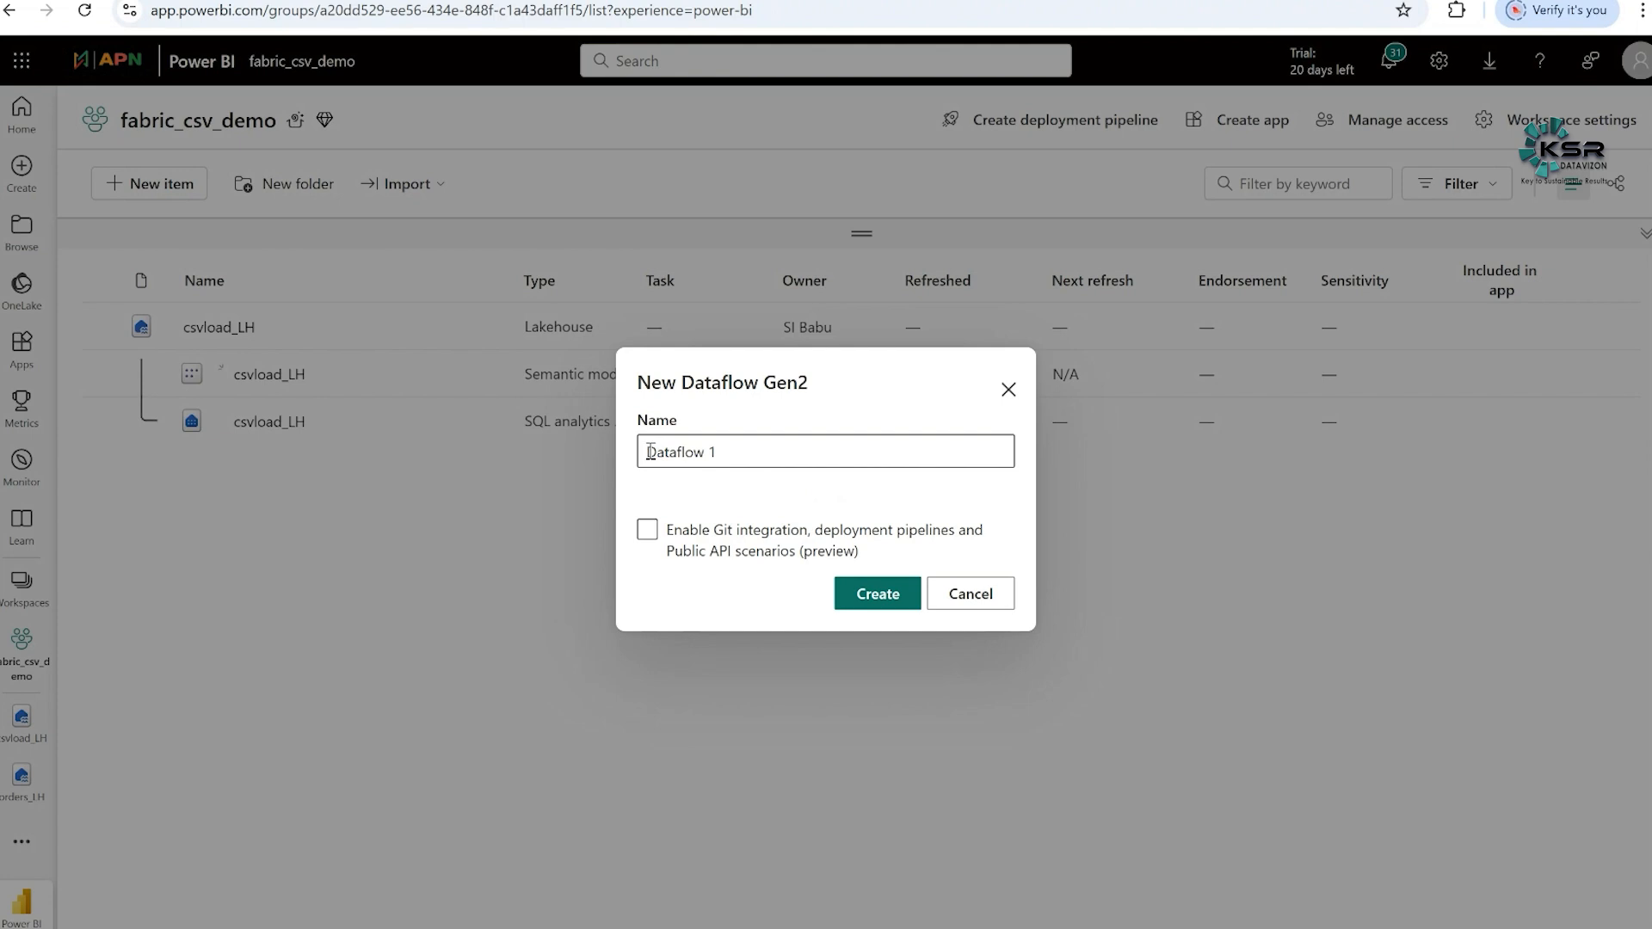
{"action": "left_click", "coordinate": [650, 452]}
{"action": "type", "text": "csv_"}
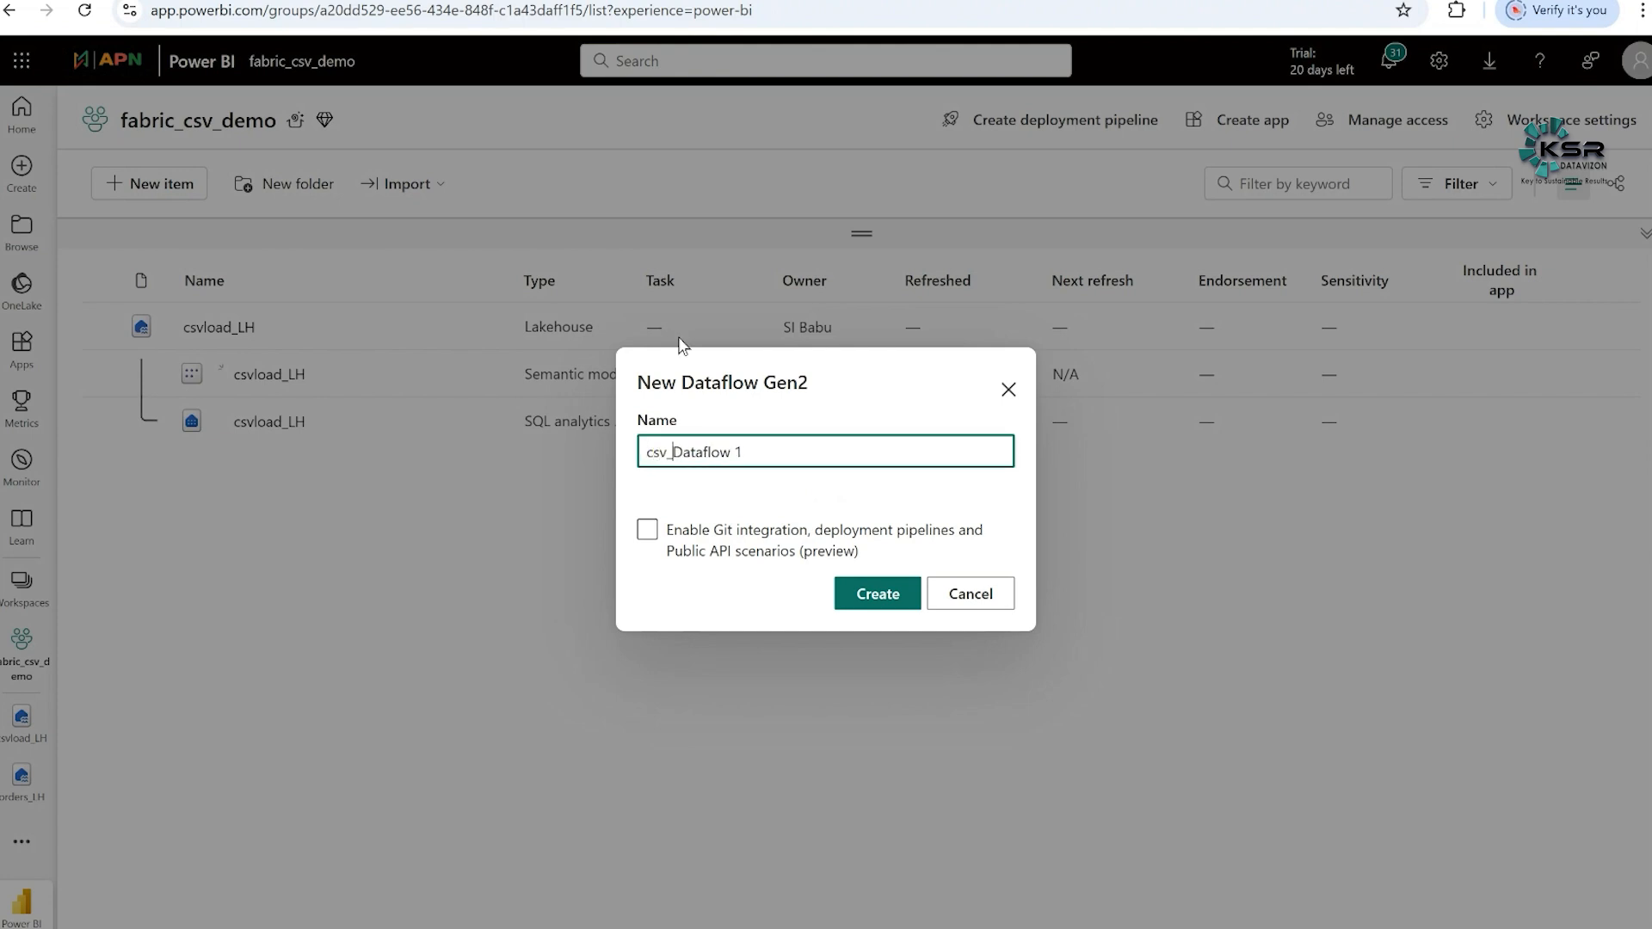
{"action": "left_click", "coordinate": [769, 452]}
{"action": "key", "text": "BackSpace"}
{"action": "key", "text": "BackSpace"}
{"action": "left_click", "coordinate": [877, 594]}
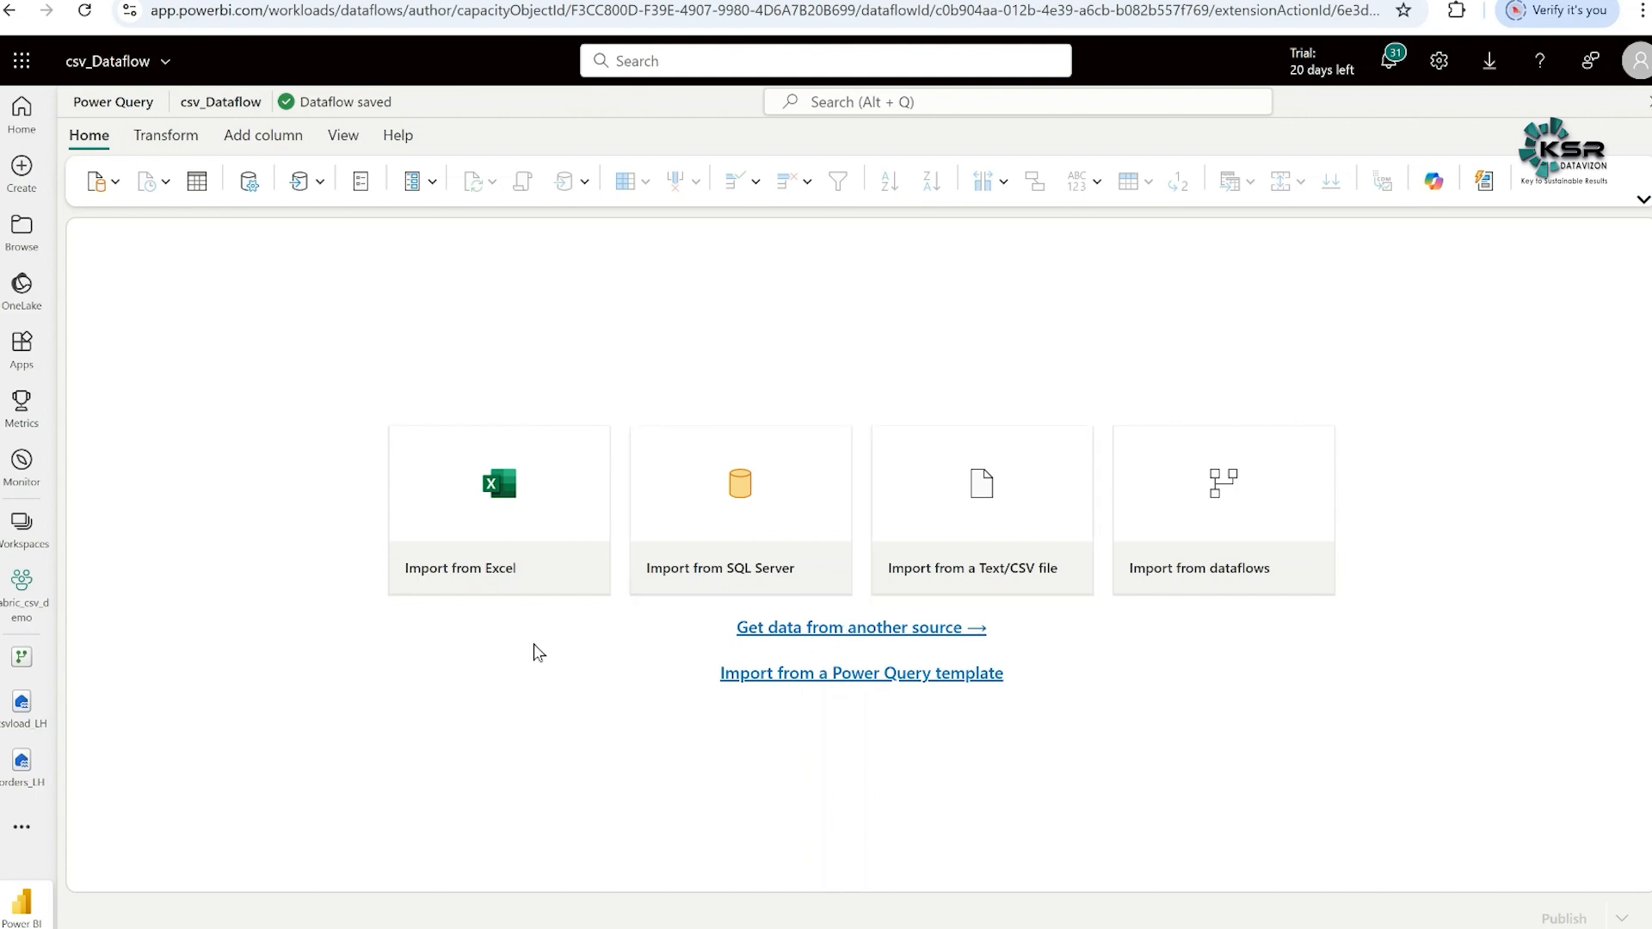
- Import Sales Orders.csv into the dataflow from the Files folder of the csvload_LH lakehouse in the OneLake catalog
{"action": "left_click", "coordinate": [871, 640]}
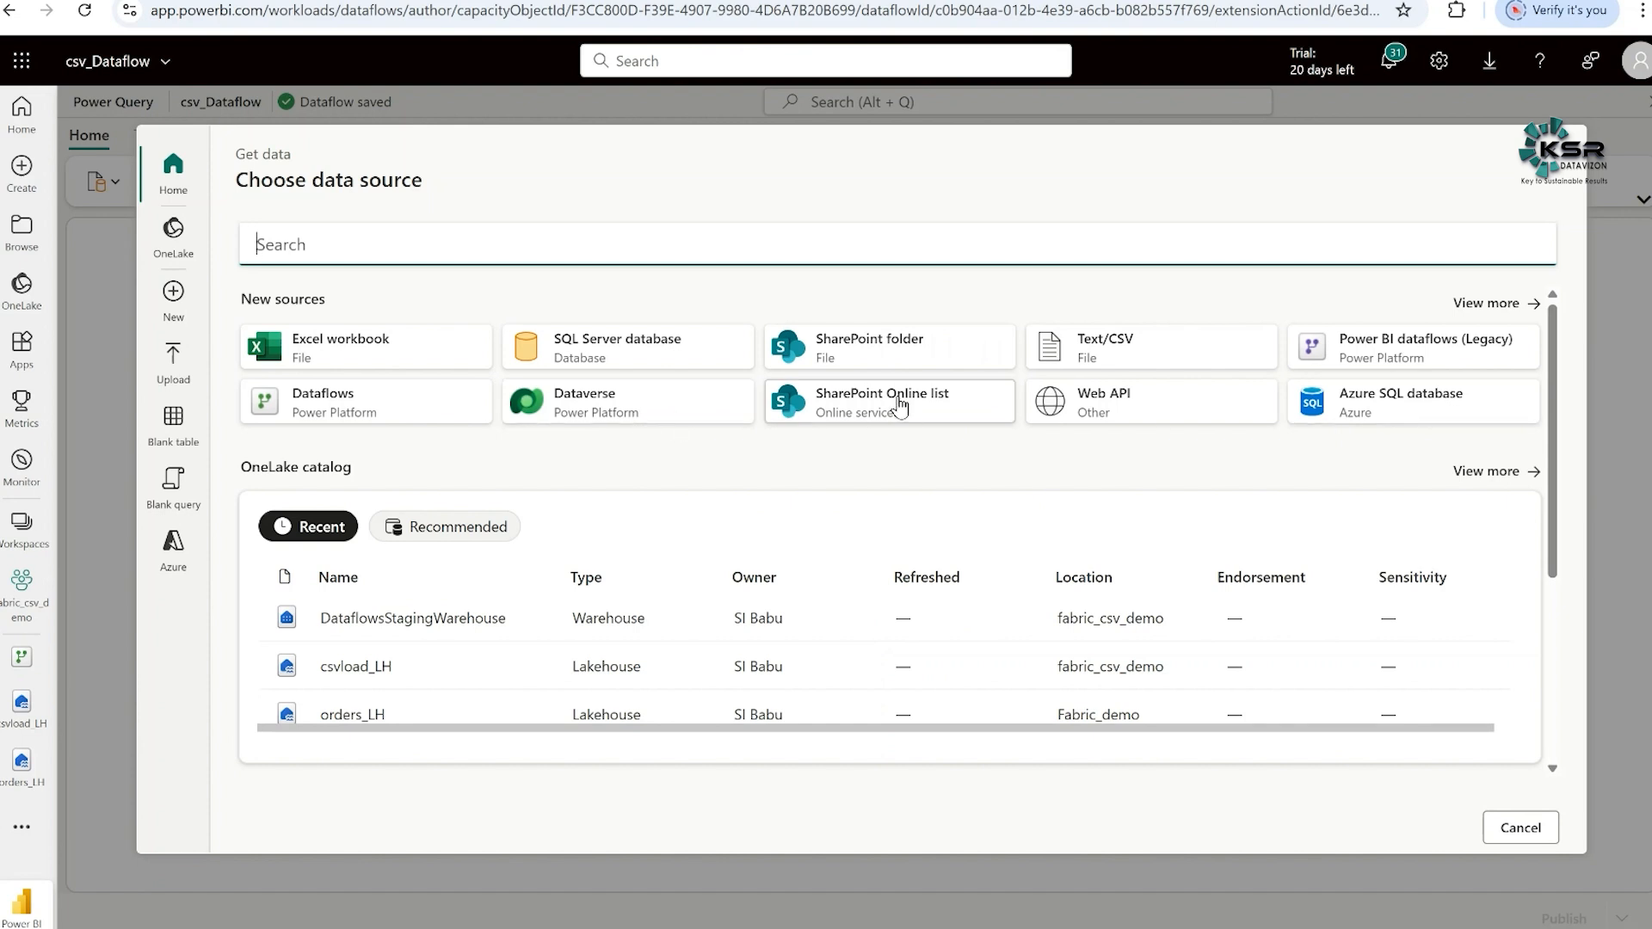
{"action": "left_click", "coordinate": [176, 245]}
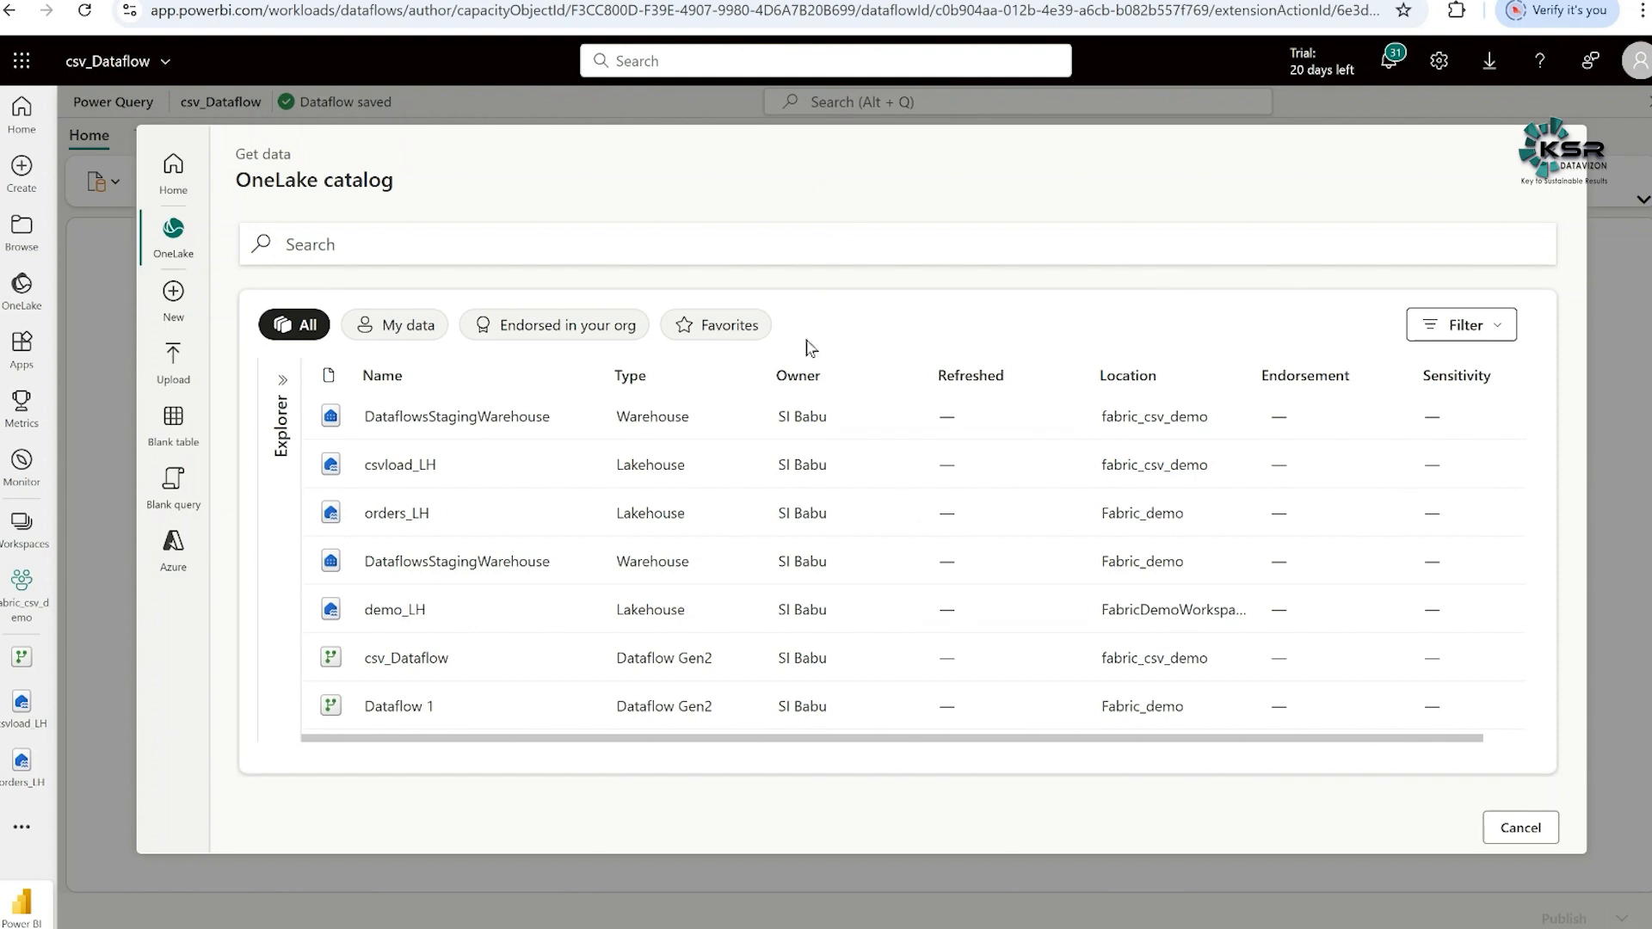
{"action": "left_click", "coordinate": [397, 468]}
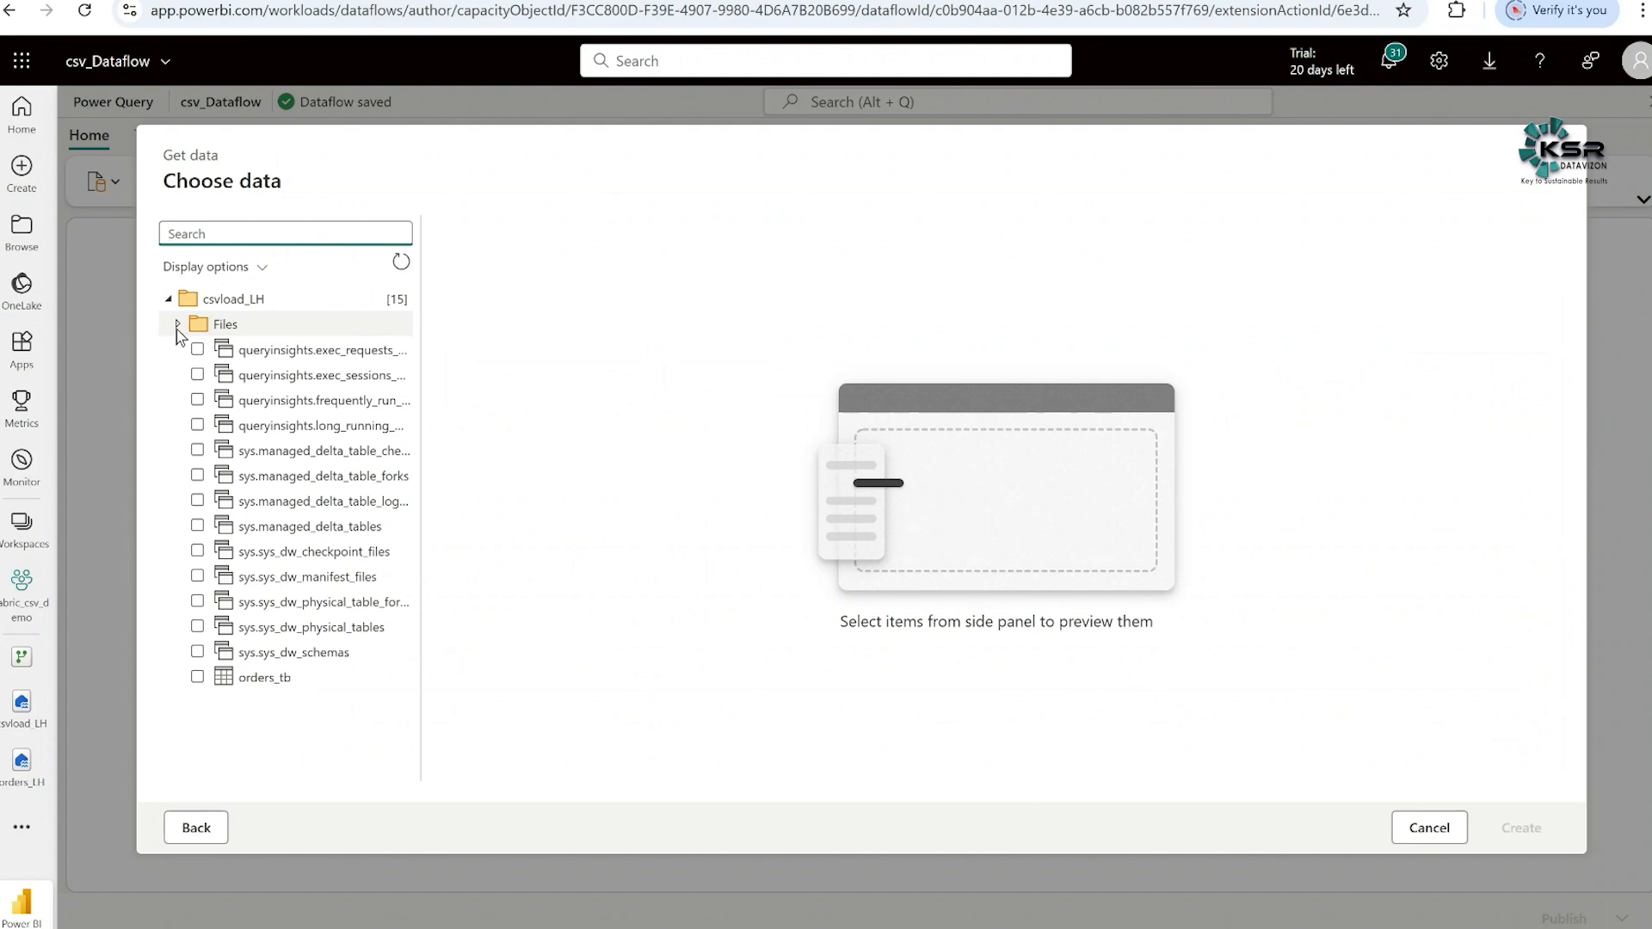
{"action": "left_click", "coordinate": [179, 326]}
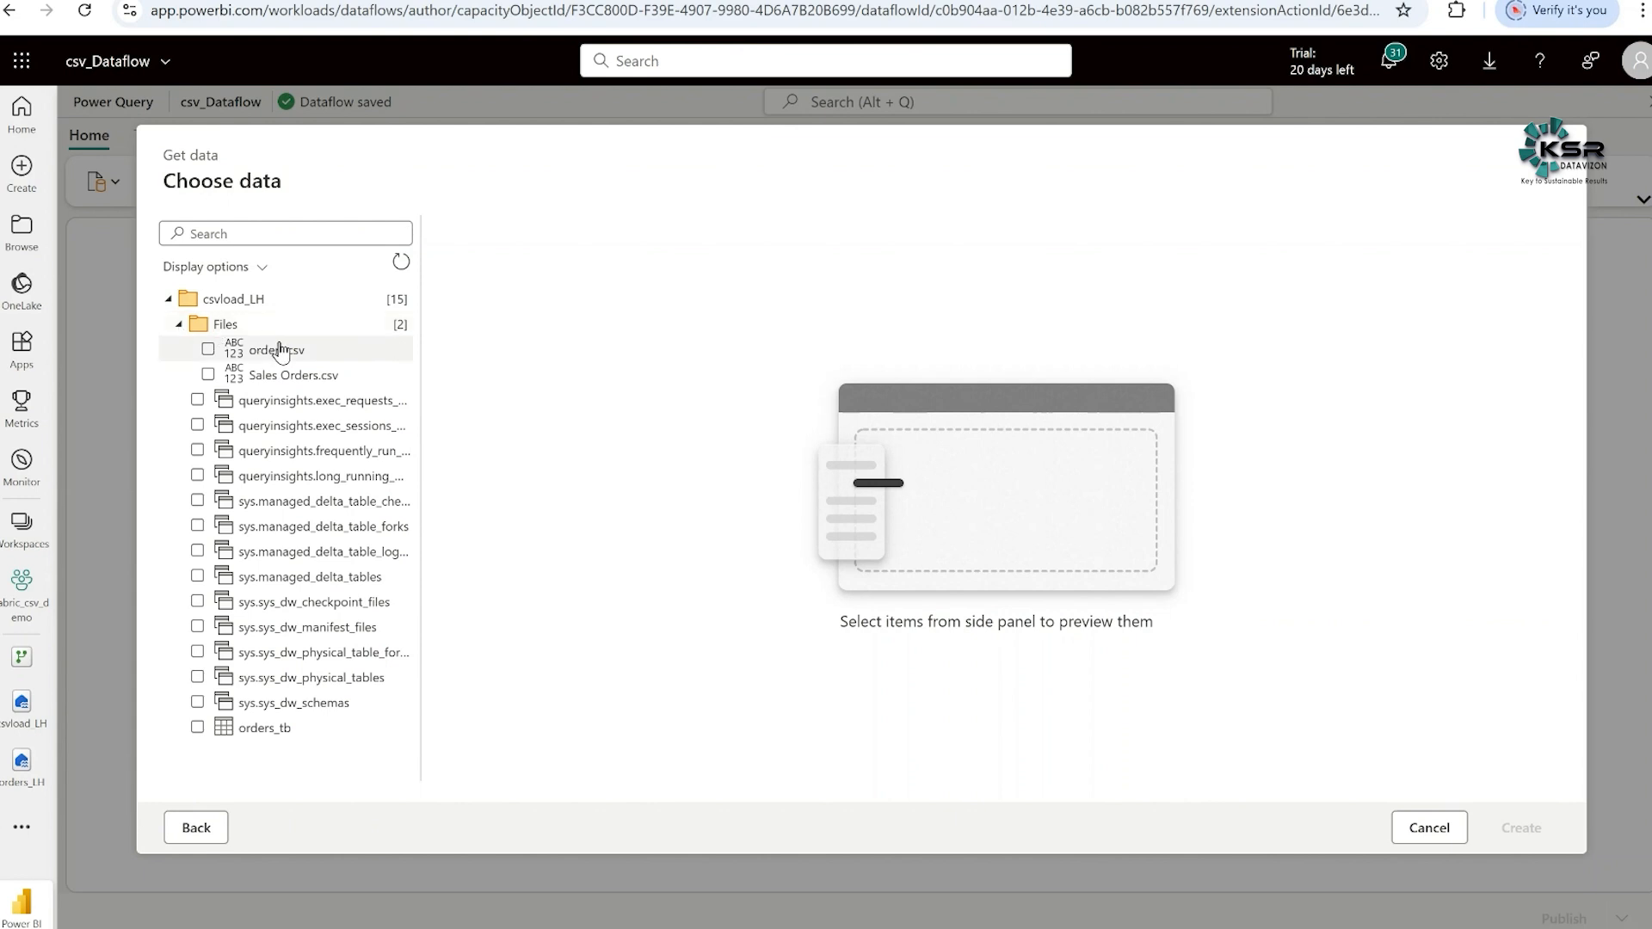
{"action": "left_click", "coordinate": [208, 376]}
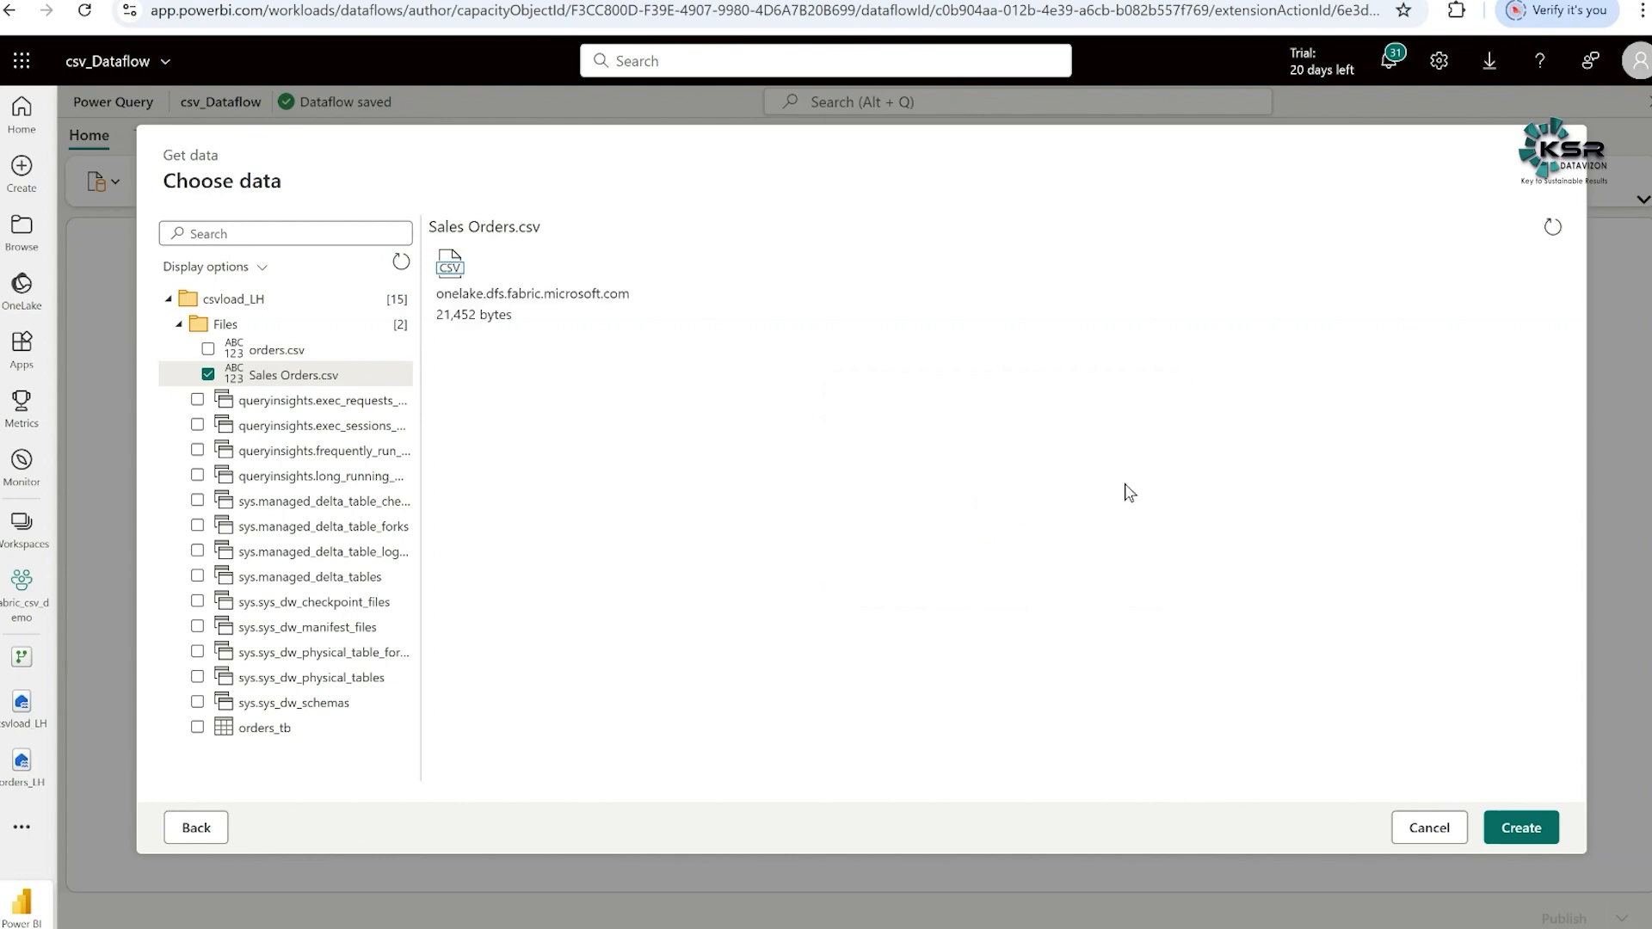
{"action": "left_click", "coordinate": [1521, 828]}
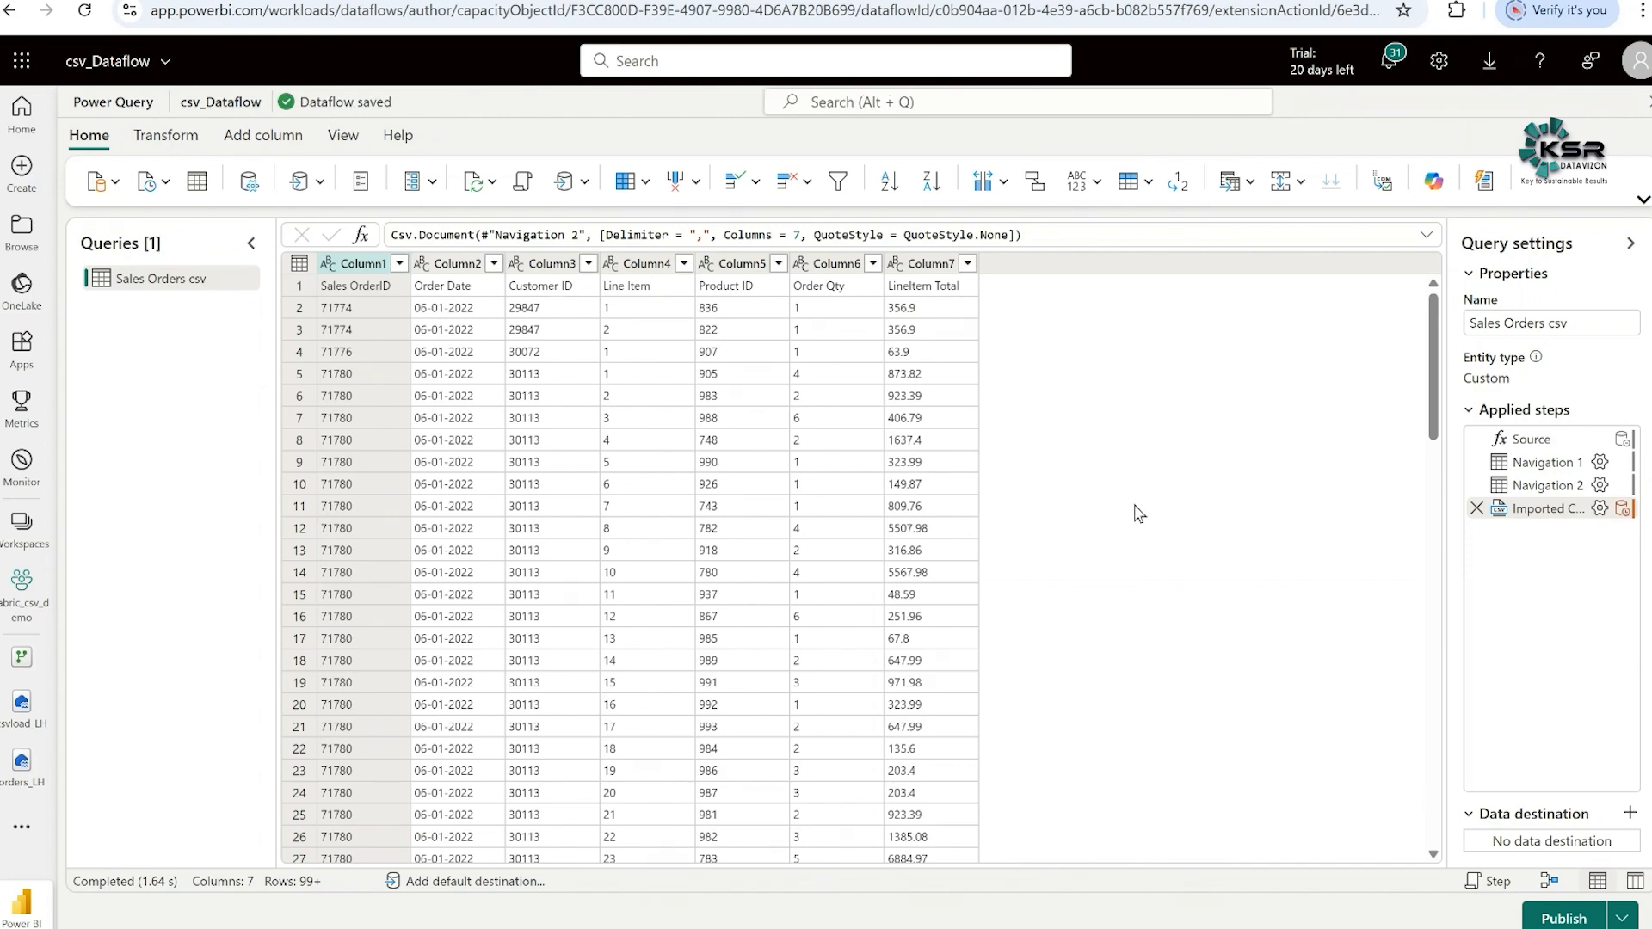
- Rename the Sales Orders csv query as SalesOrders_TB
{"action": "left_click", "coordinate": [1505, 325]}
{"action": "key", "text": "BackSpace"}
{"action": "left_click", "coordinate": [1568, 321]}
- Promote the first row of the SalesOrders_TB query to column headers
{"action": "left_click", "coordinate": [195, 135]}
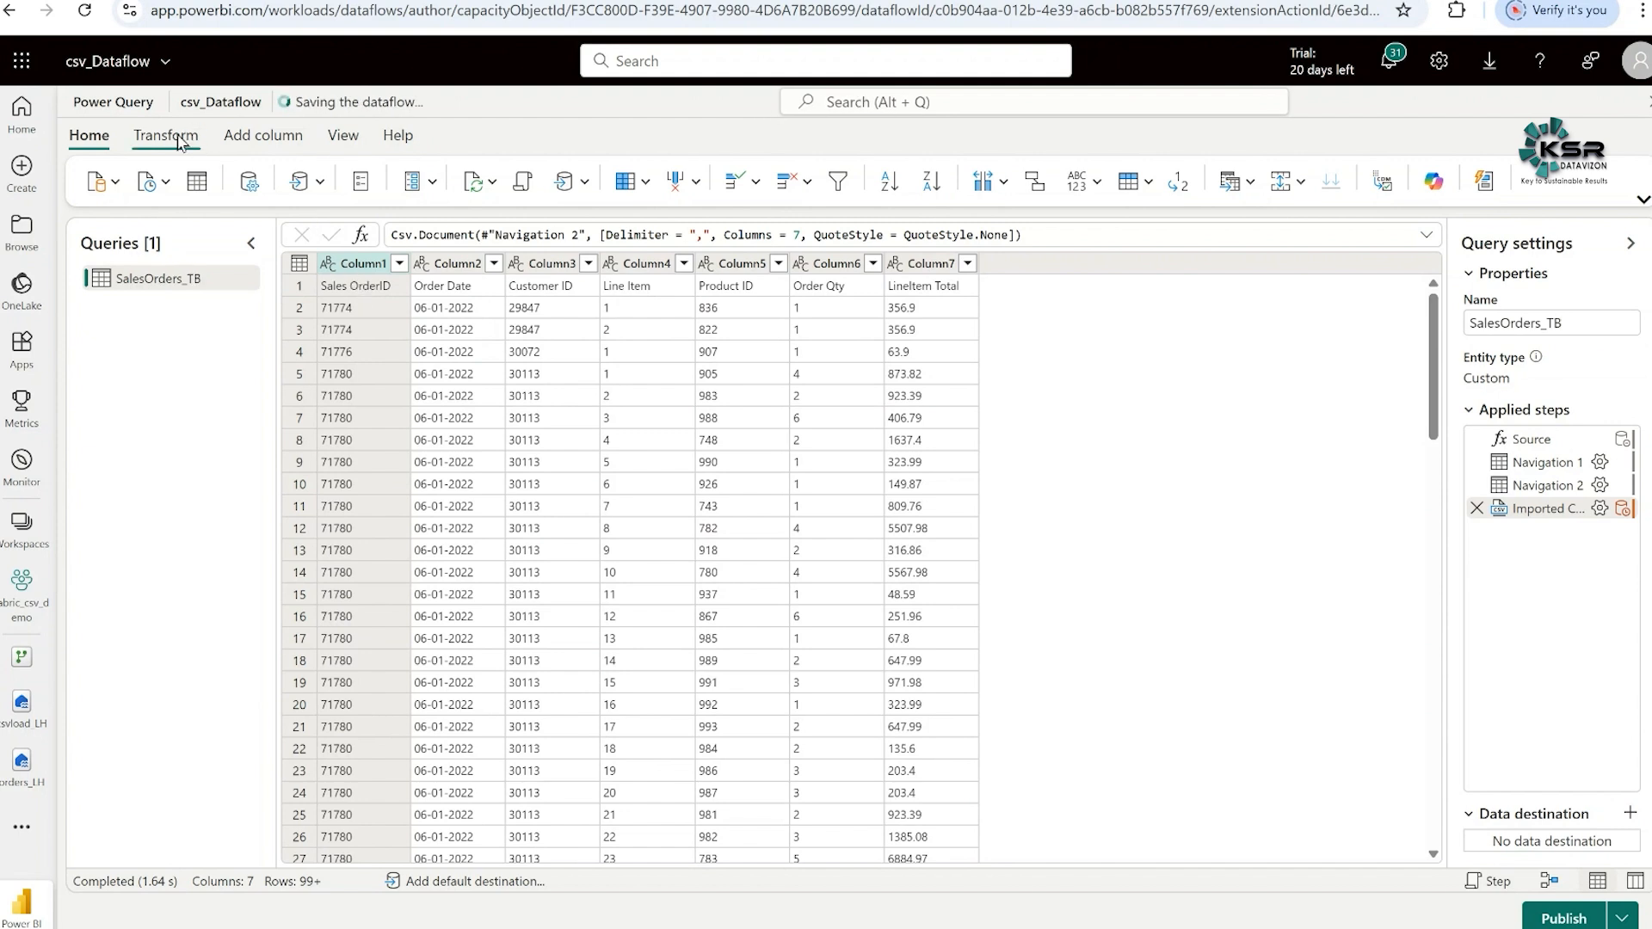
{"action": "left_click", "coordinate": [182, 139]}
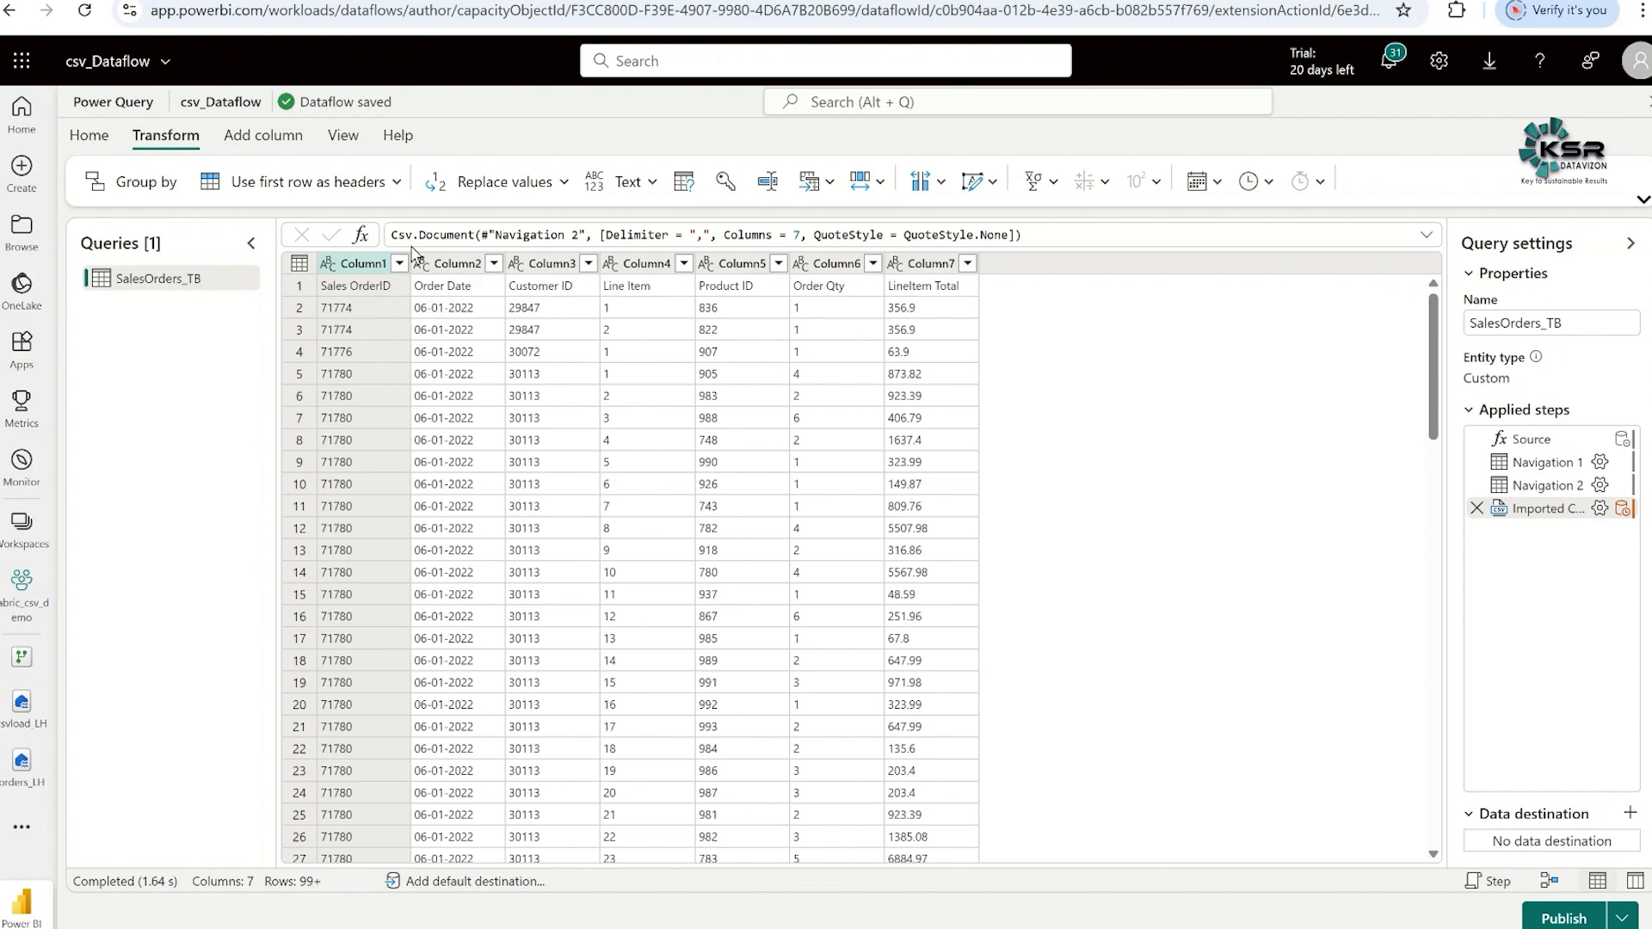
{"action": "left_click", "coordinate": [307, 187]}
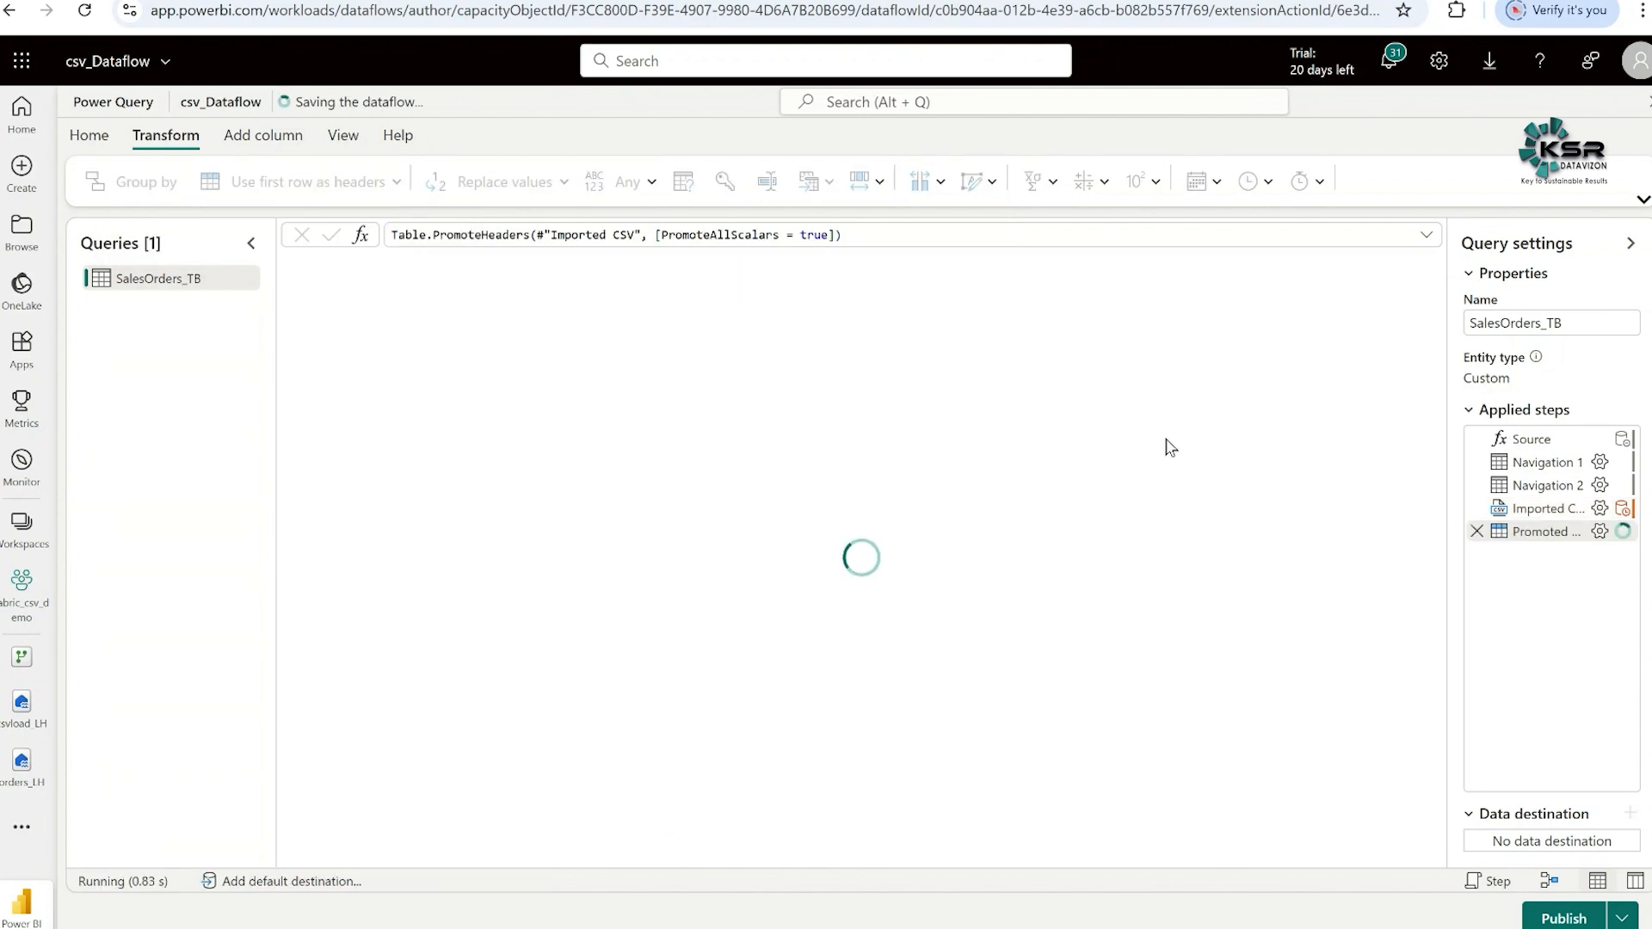
{"action": "left_click", "coordinate": [1165, 438]}
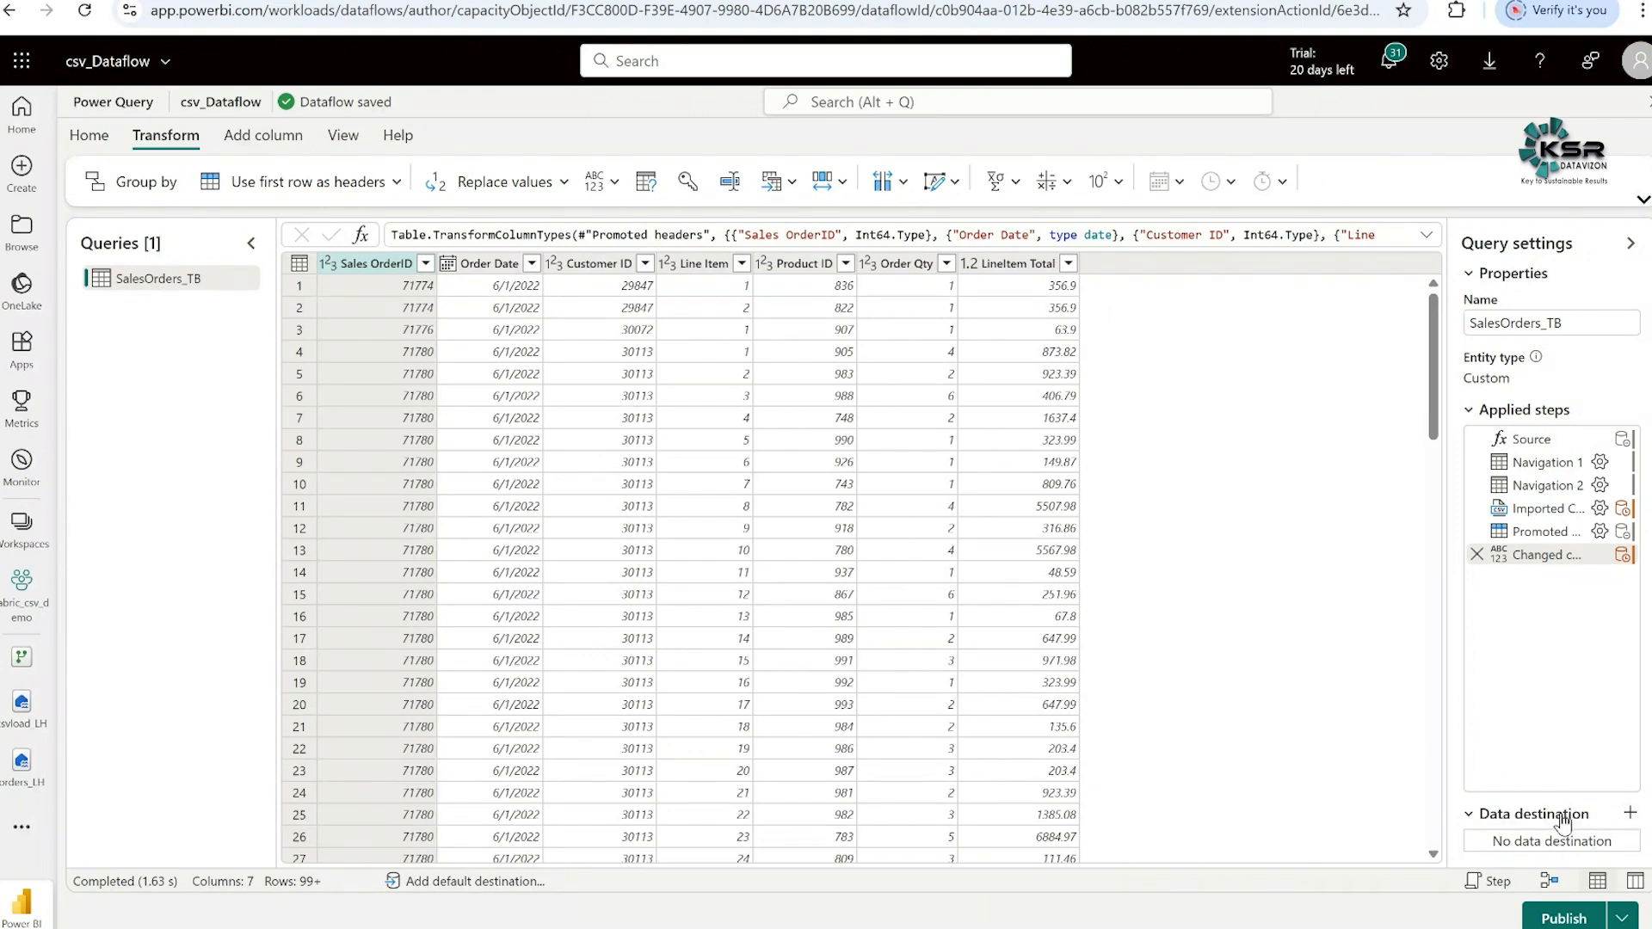
- Set the query's data destination to a new SalesOrders_TB table in the csvload_LH lakehouse of fabric_csv_demo, keeping the automatic settings
{"action": "left_click", "coordinate": [1630, 814]}
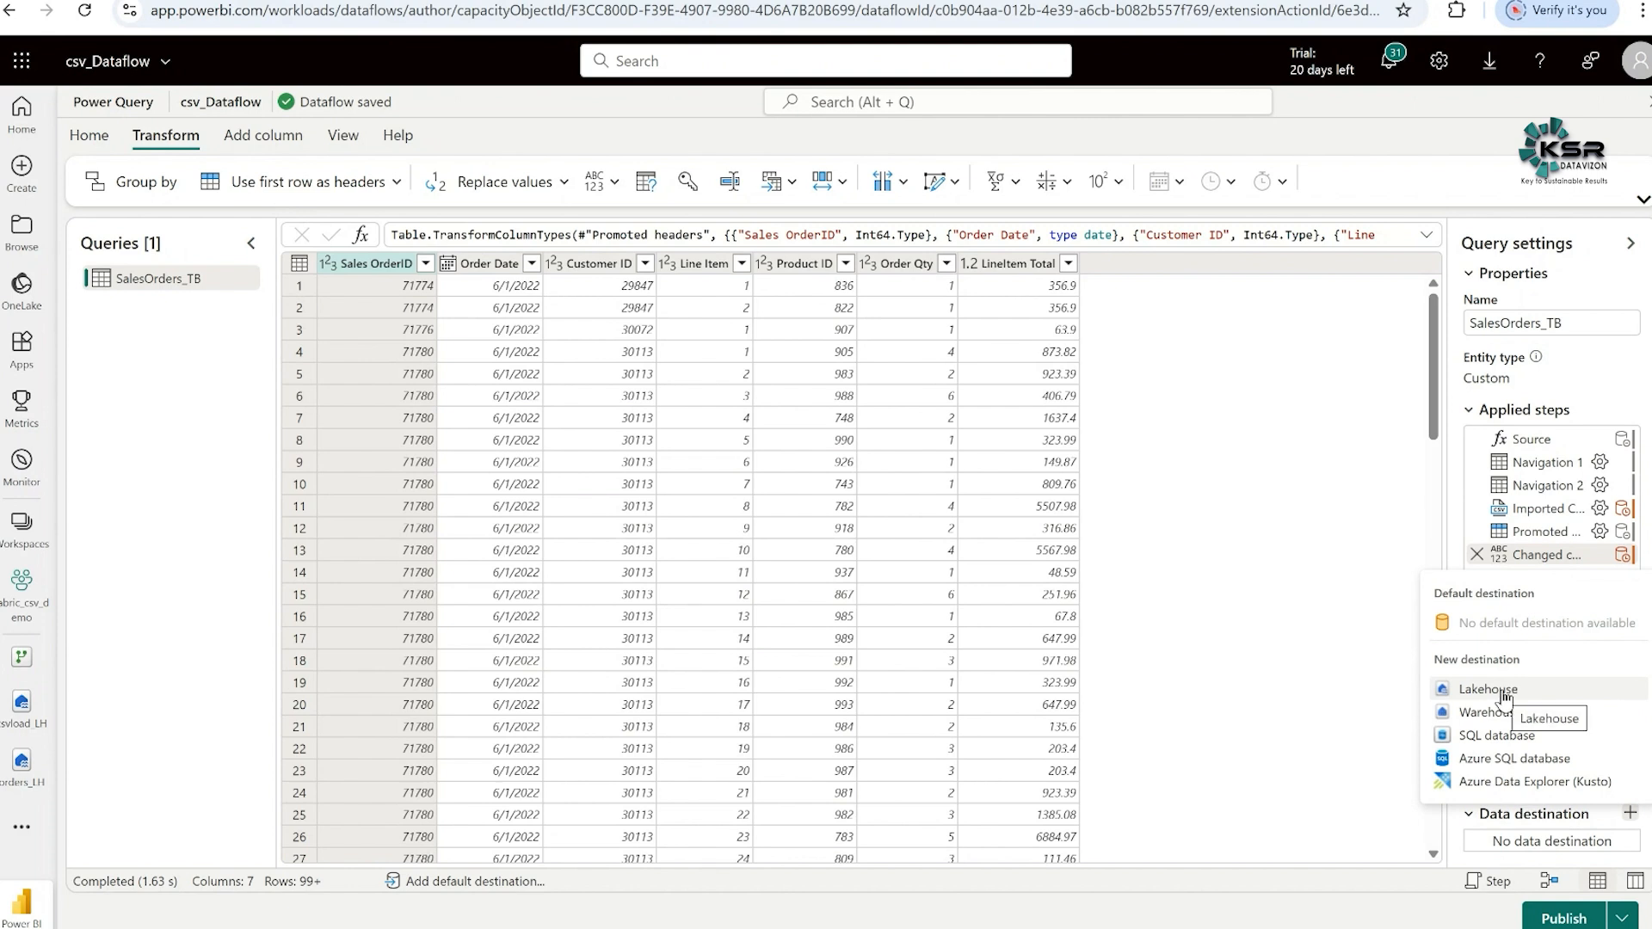
{"action": "left_click", "coordinate": [1501, 692]}
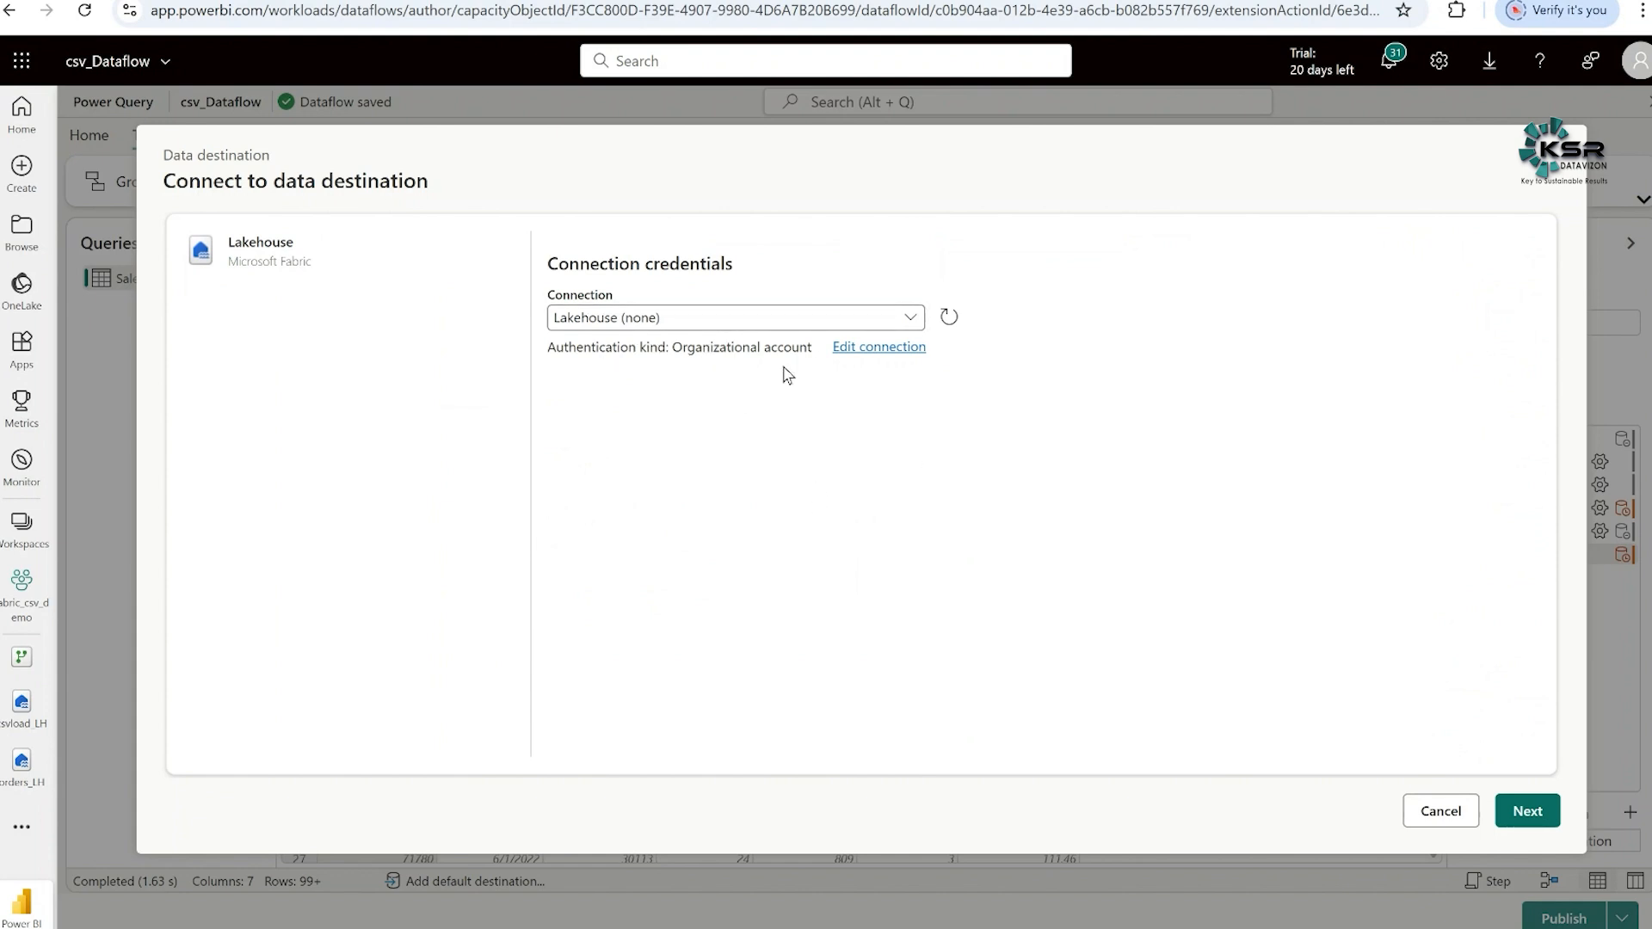
{"action": "left_click", "coordinate": [1527, 813]}
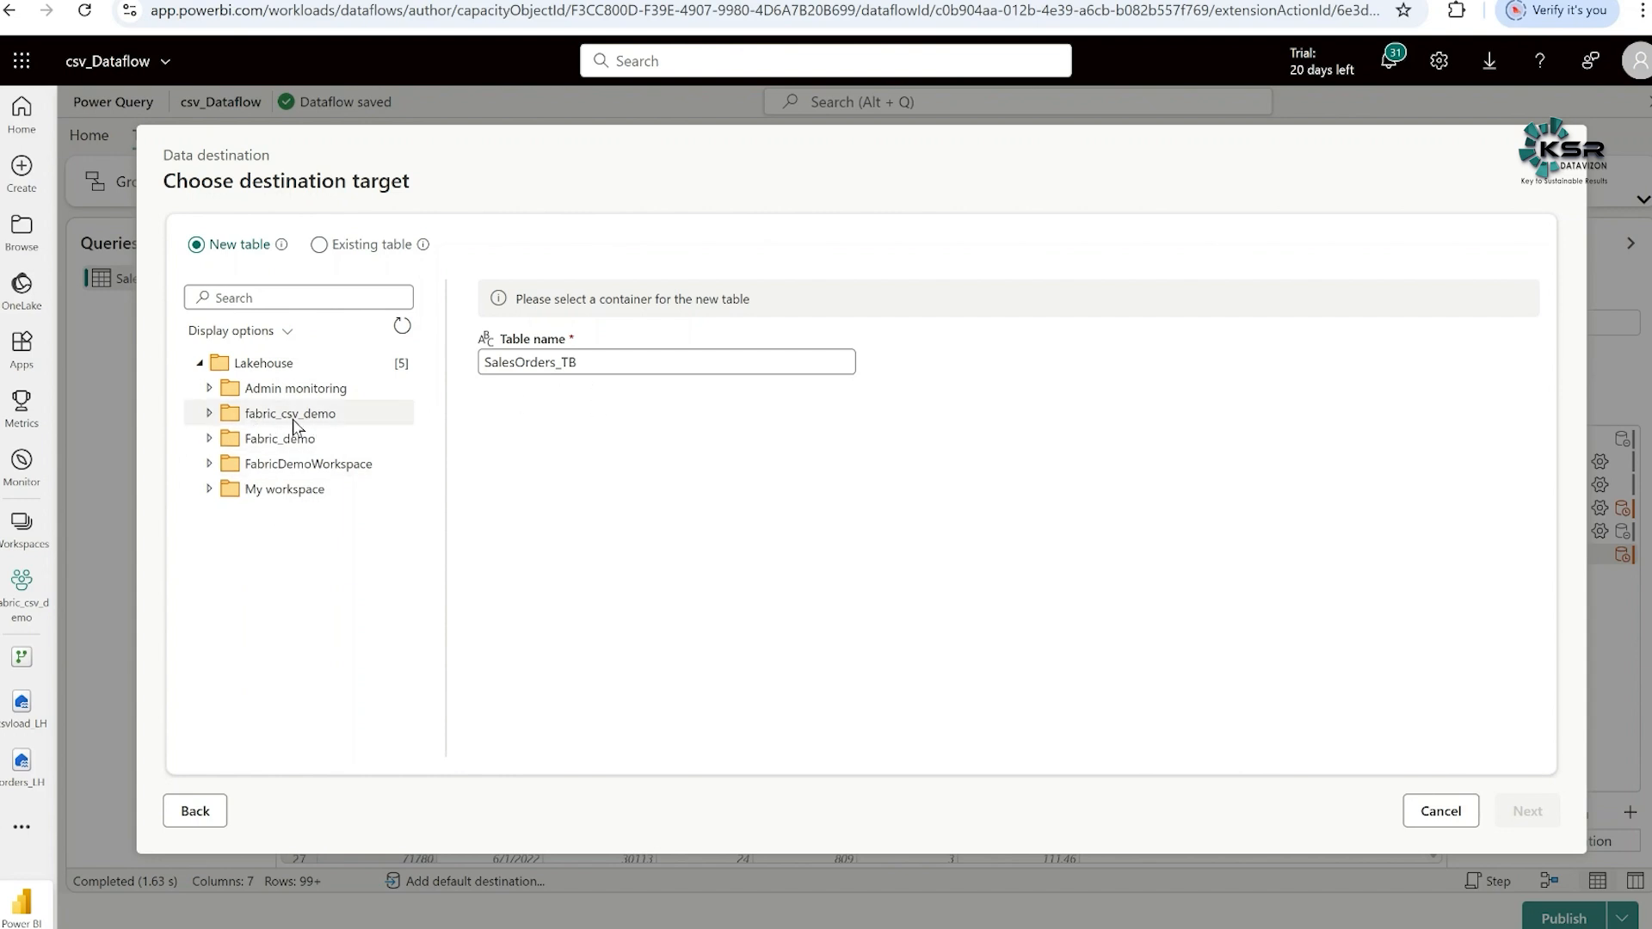
{"action": "left_click", "coordinate": [210, 415]}
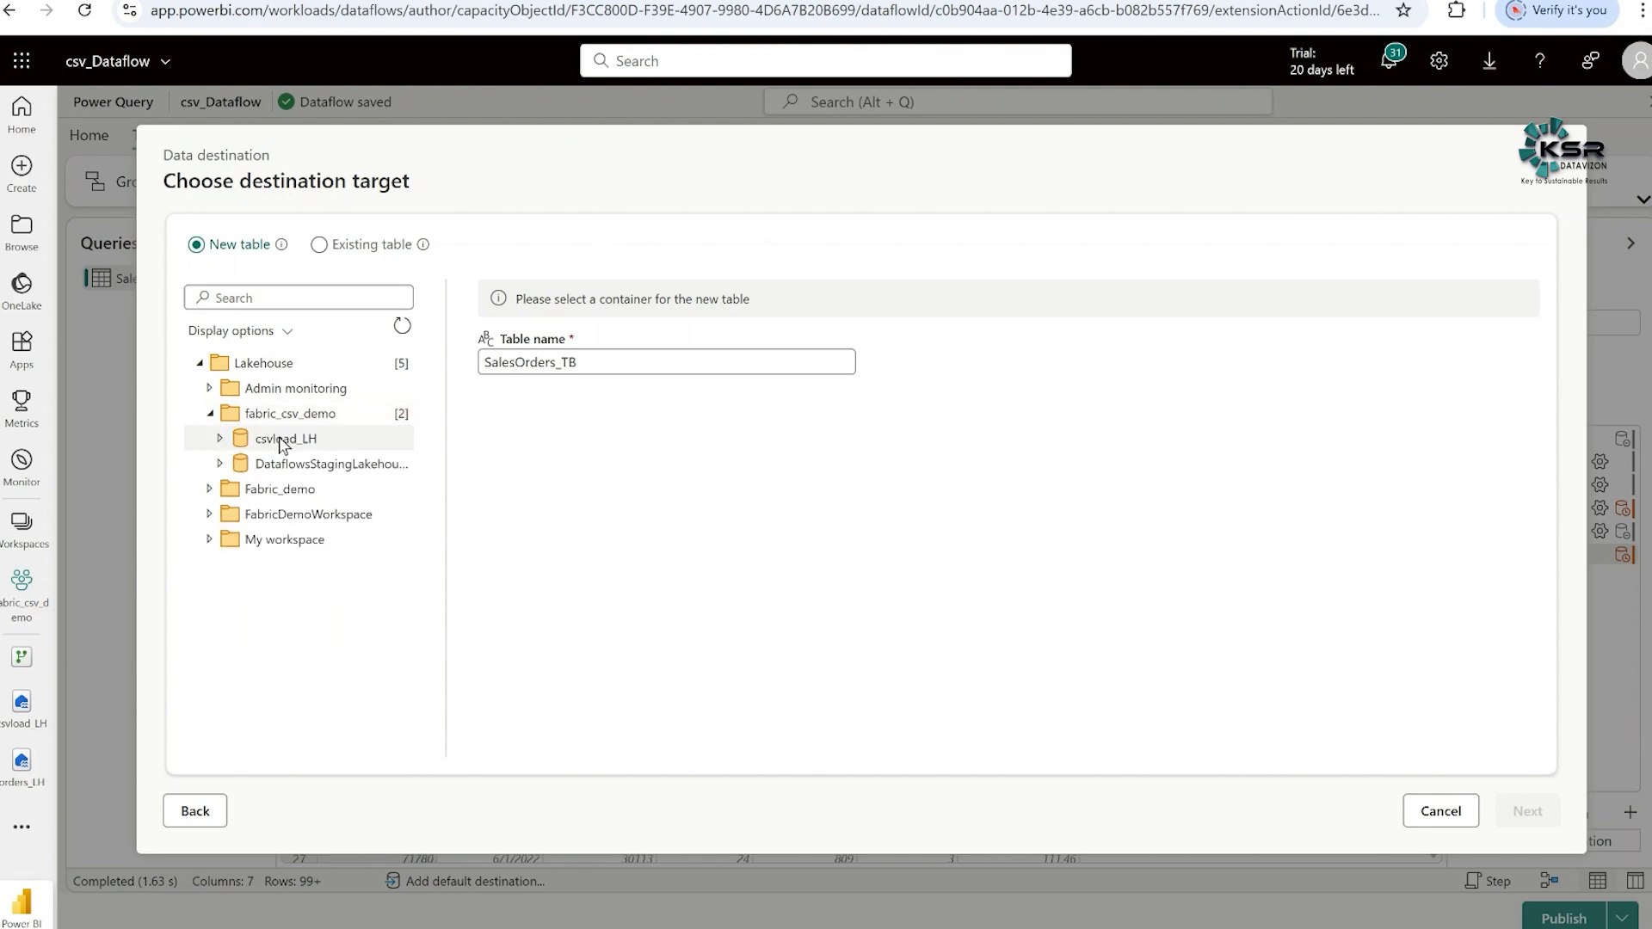
{"action": "left_click", "coordinate": [283, 443]}
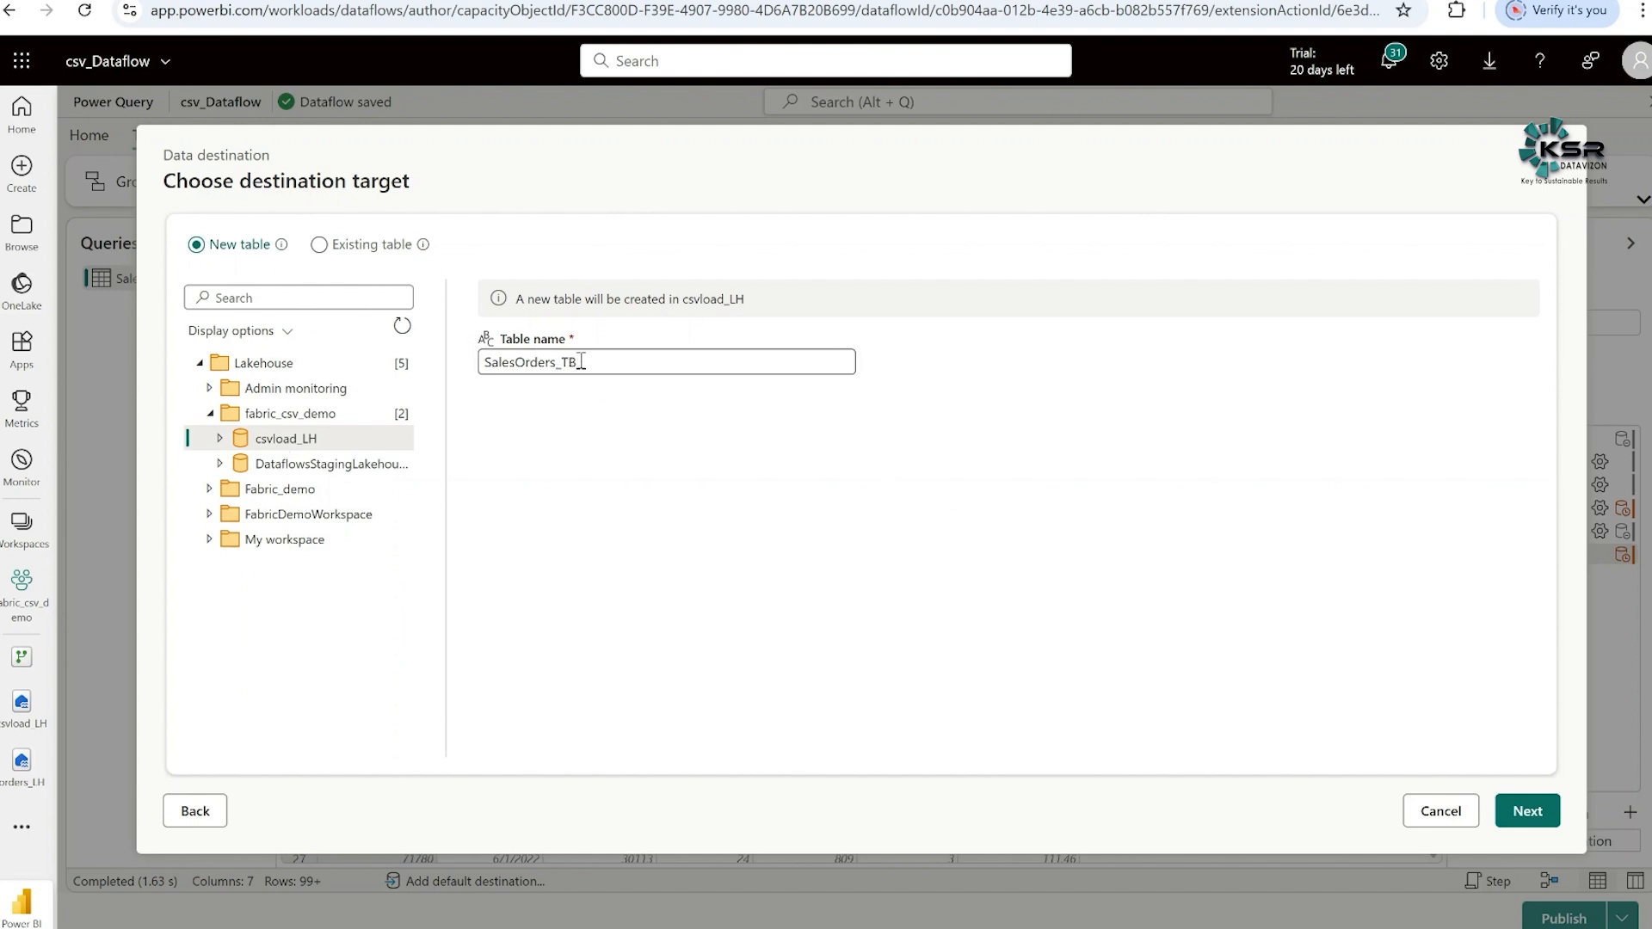
{"action": "left_click", "coordinate": [1523, 815]}
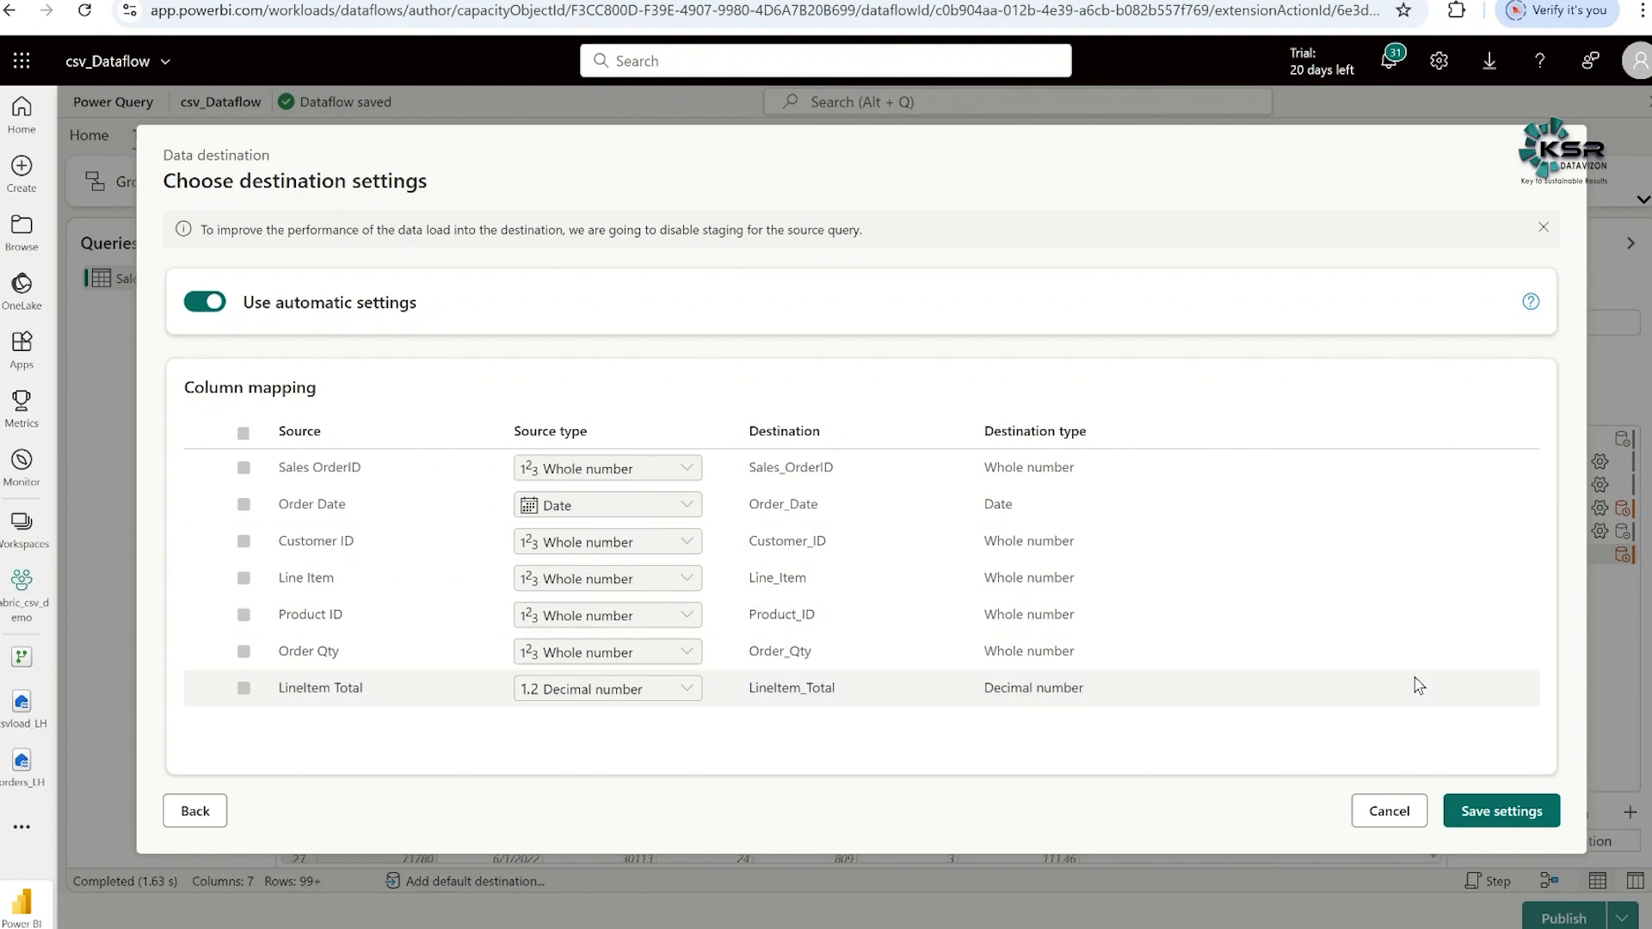
{"action": "left_click", "coordinate": [1495, 812]}
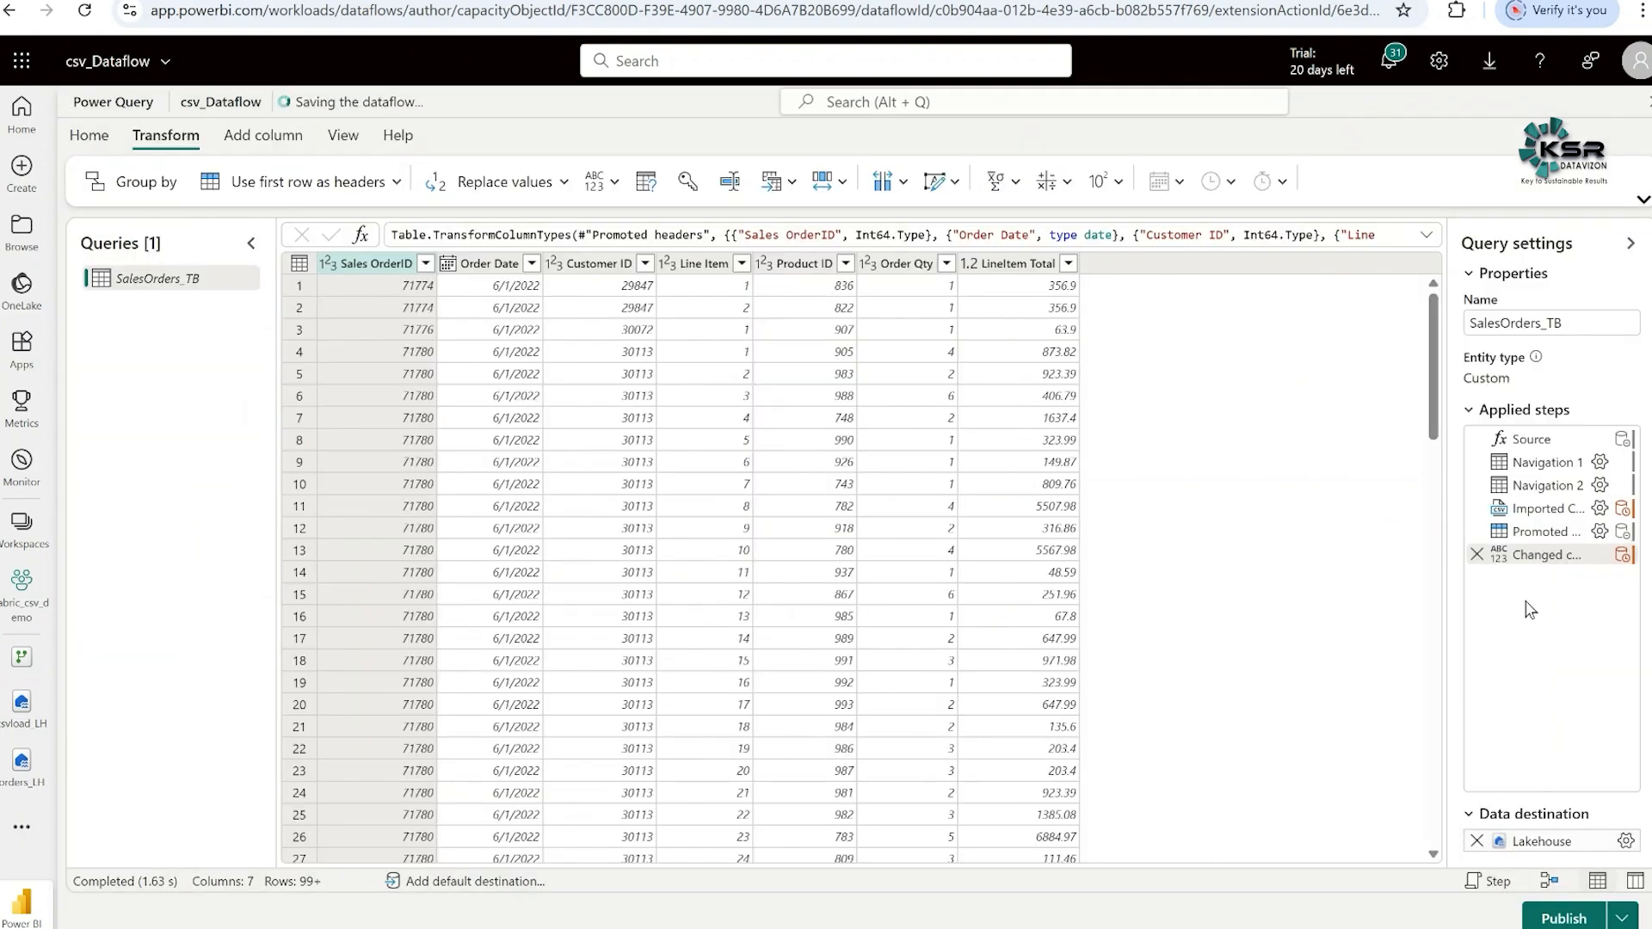
- Publish the dataflow and widen the Refreshed column in the workspace item list to follow its refresh
{"action": "mouse_move", "coordinate": [1551, 847]}
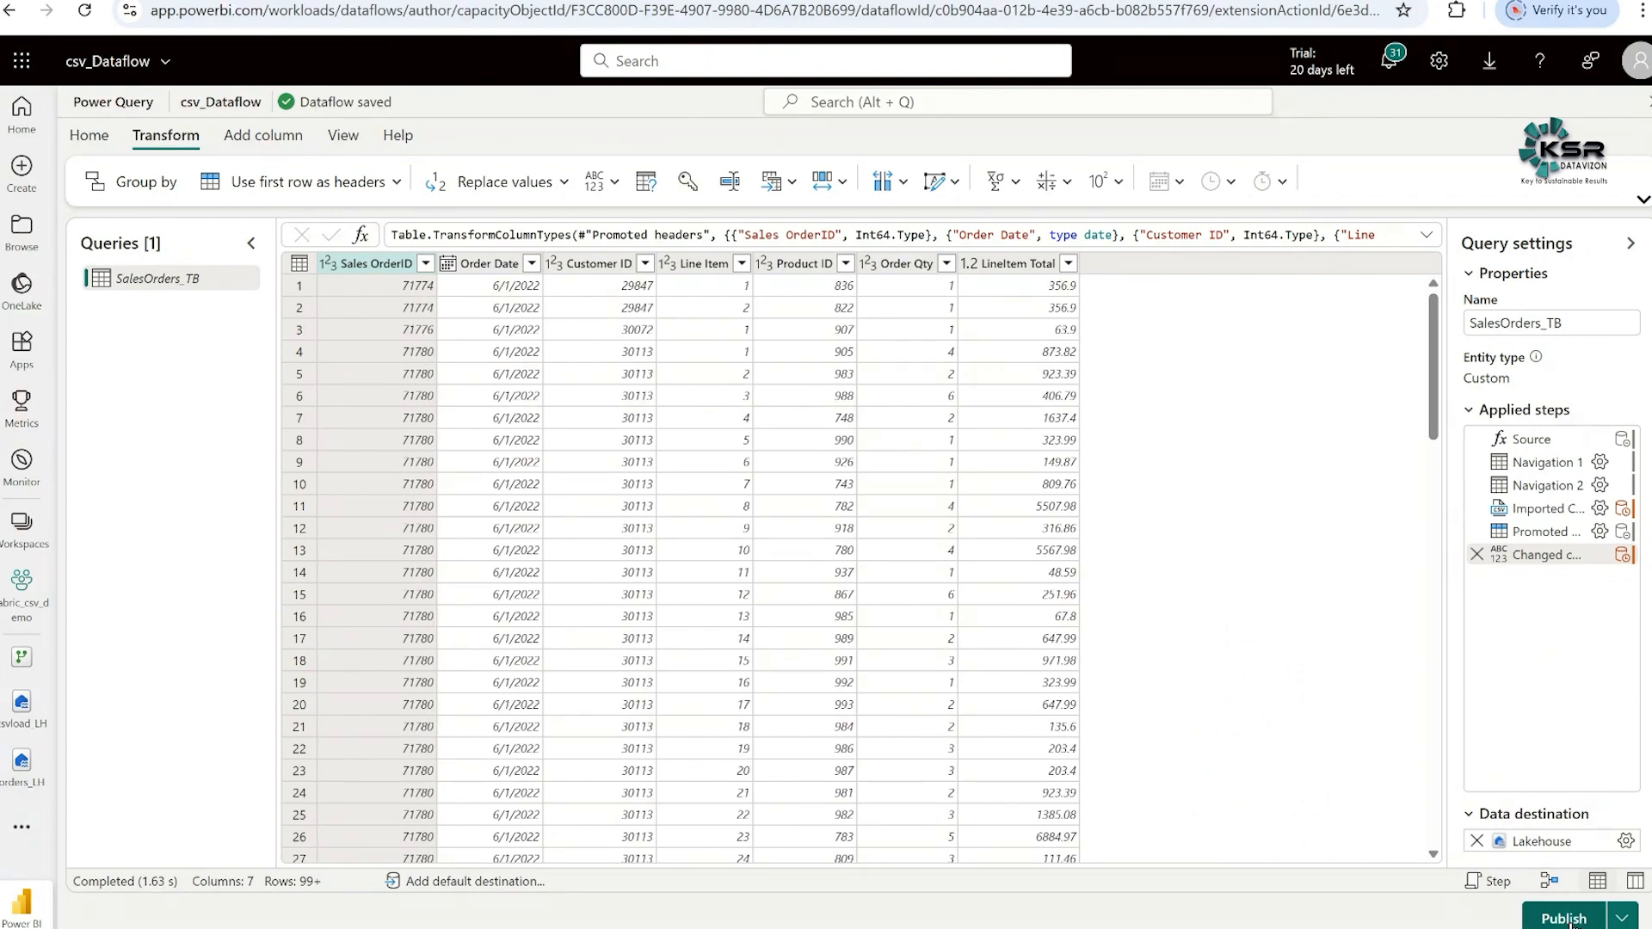
{"action": "left_click", "coordinate": [1623, 919]}
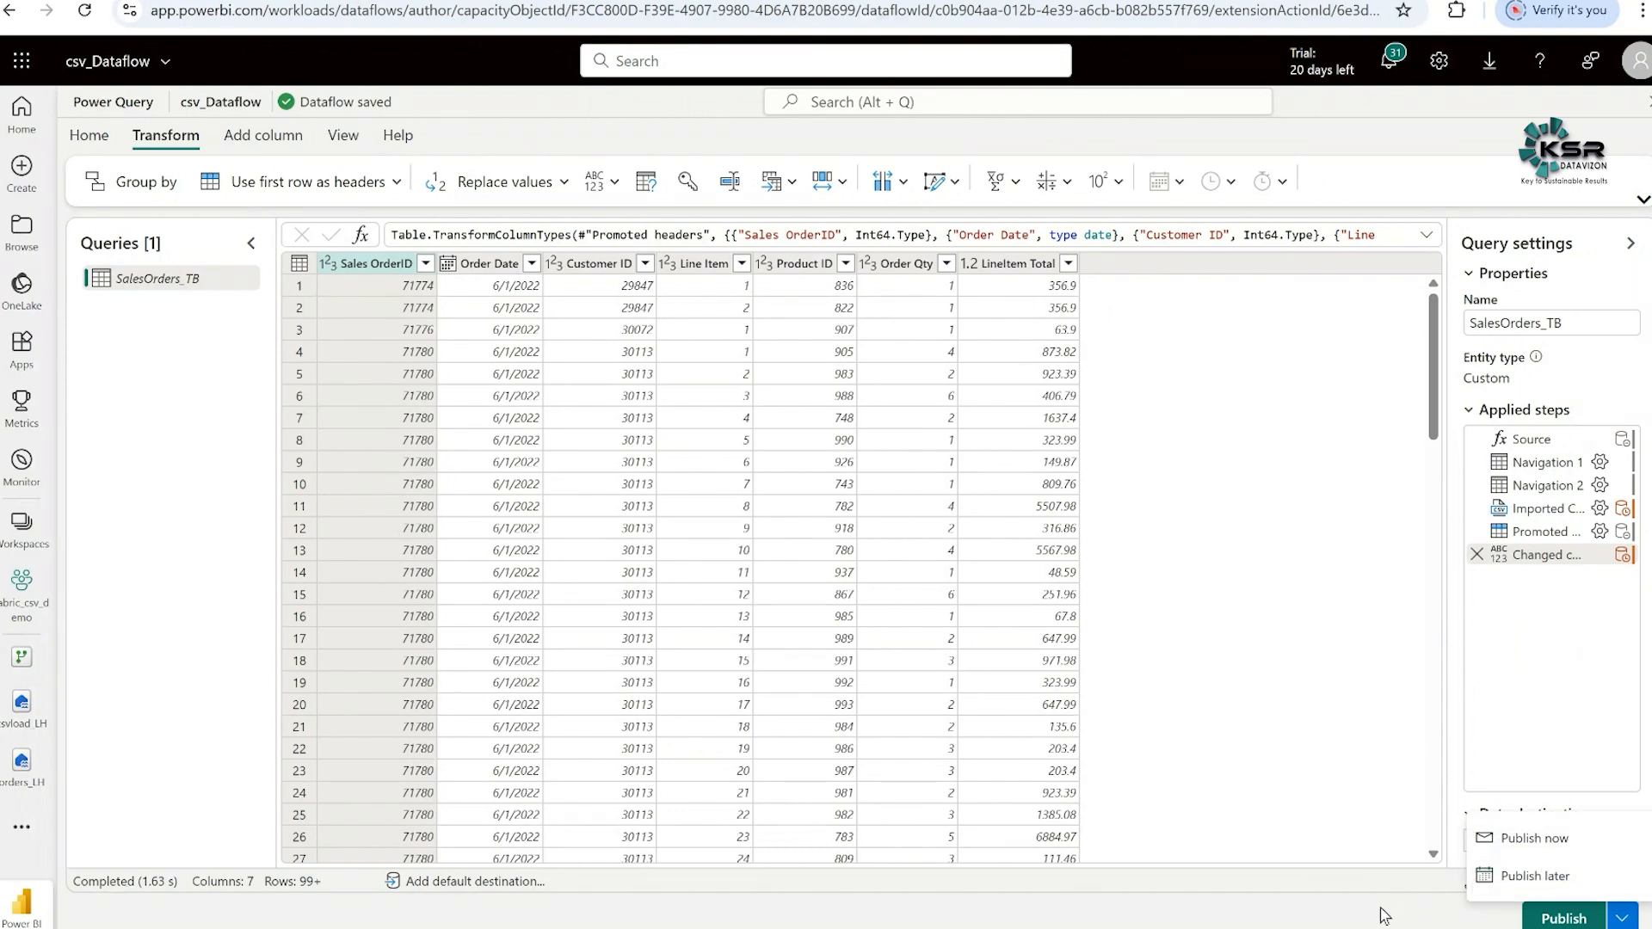
{"action": "left_click", "coordinate": [1424, 922]}
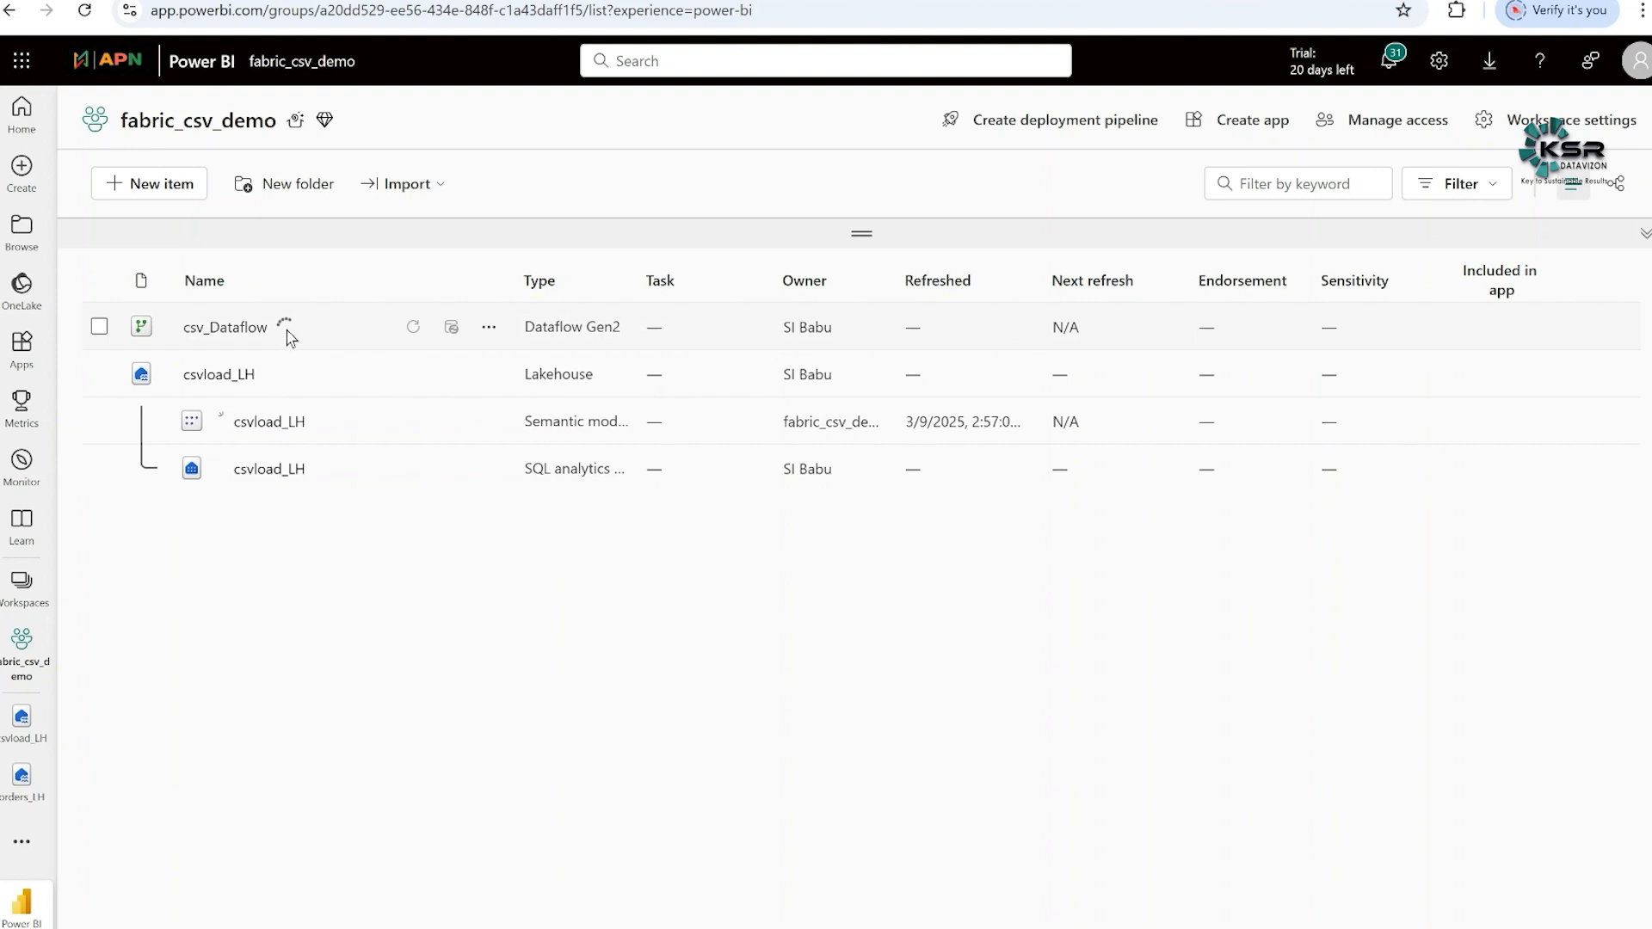
{"action": "mouse_move", "coordinate": [286, 325]}
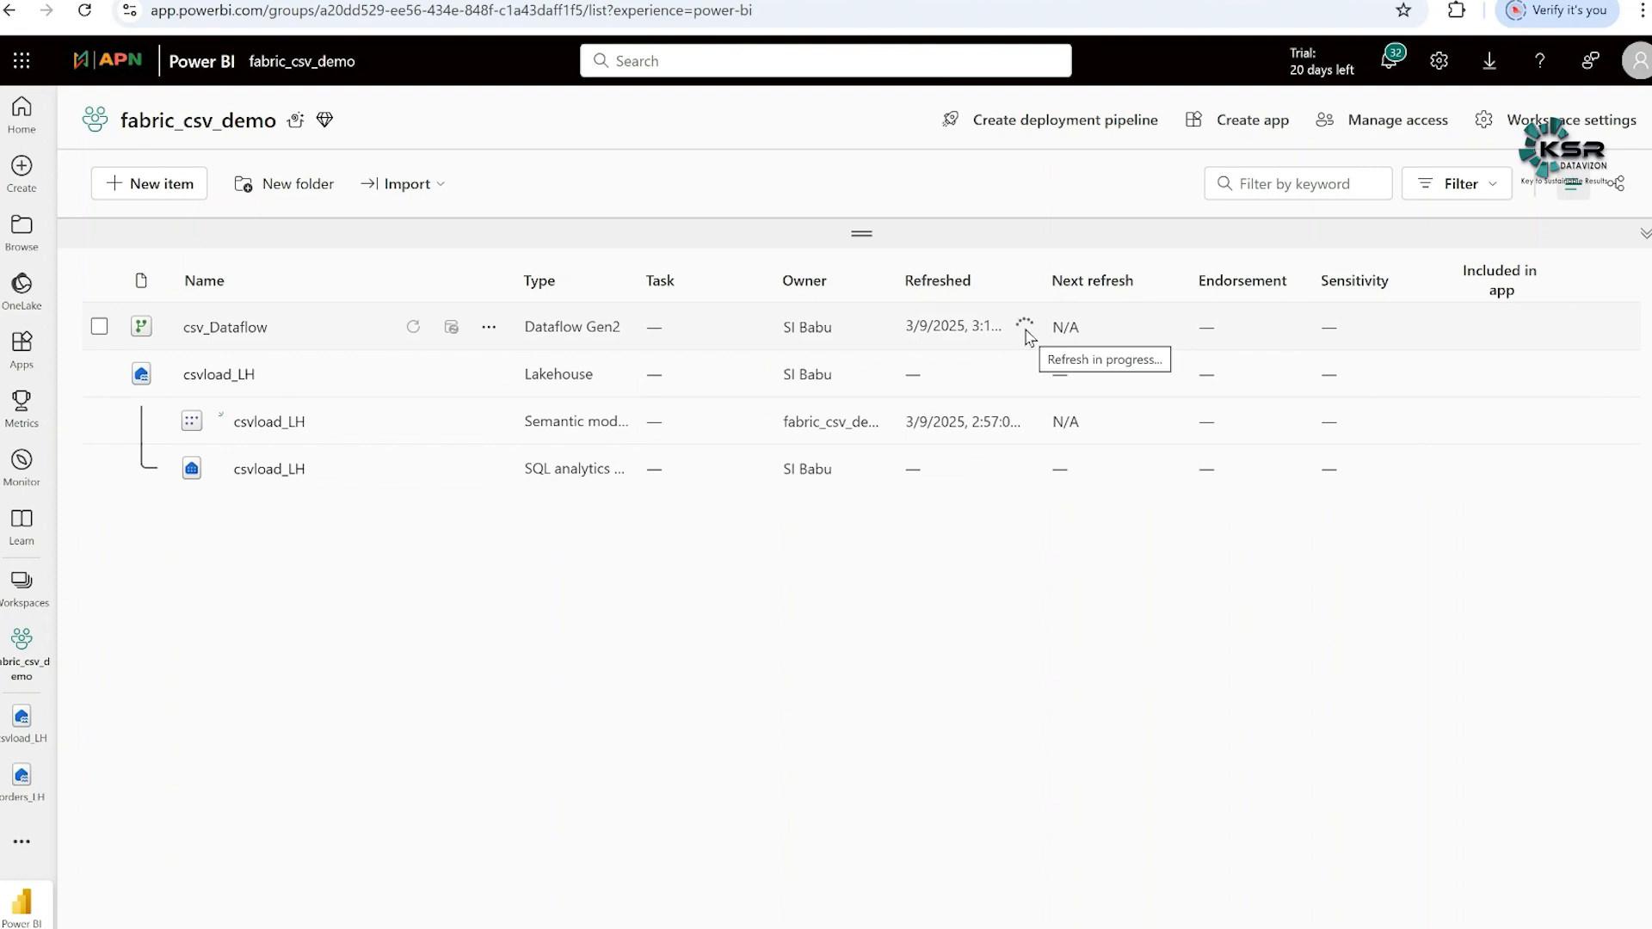
{"action": "left_click_drag", "start_coordinate": [1058, 274], "coordinate": [1108, 274]}
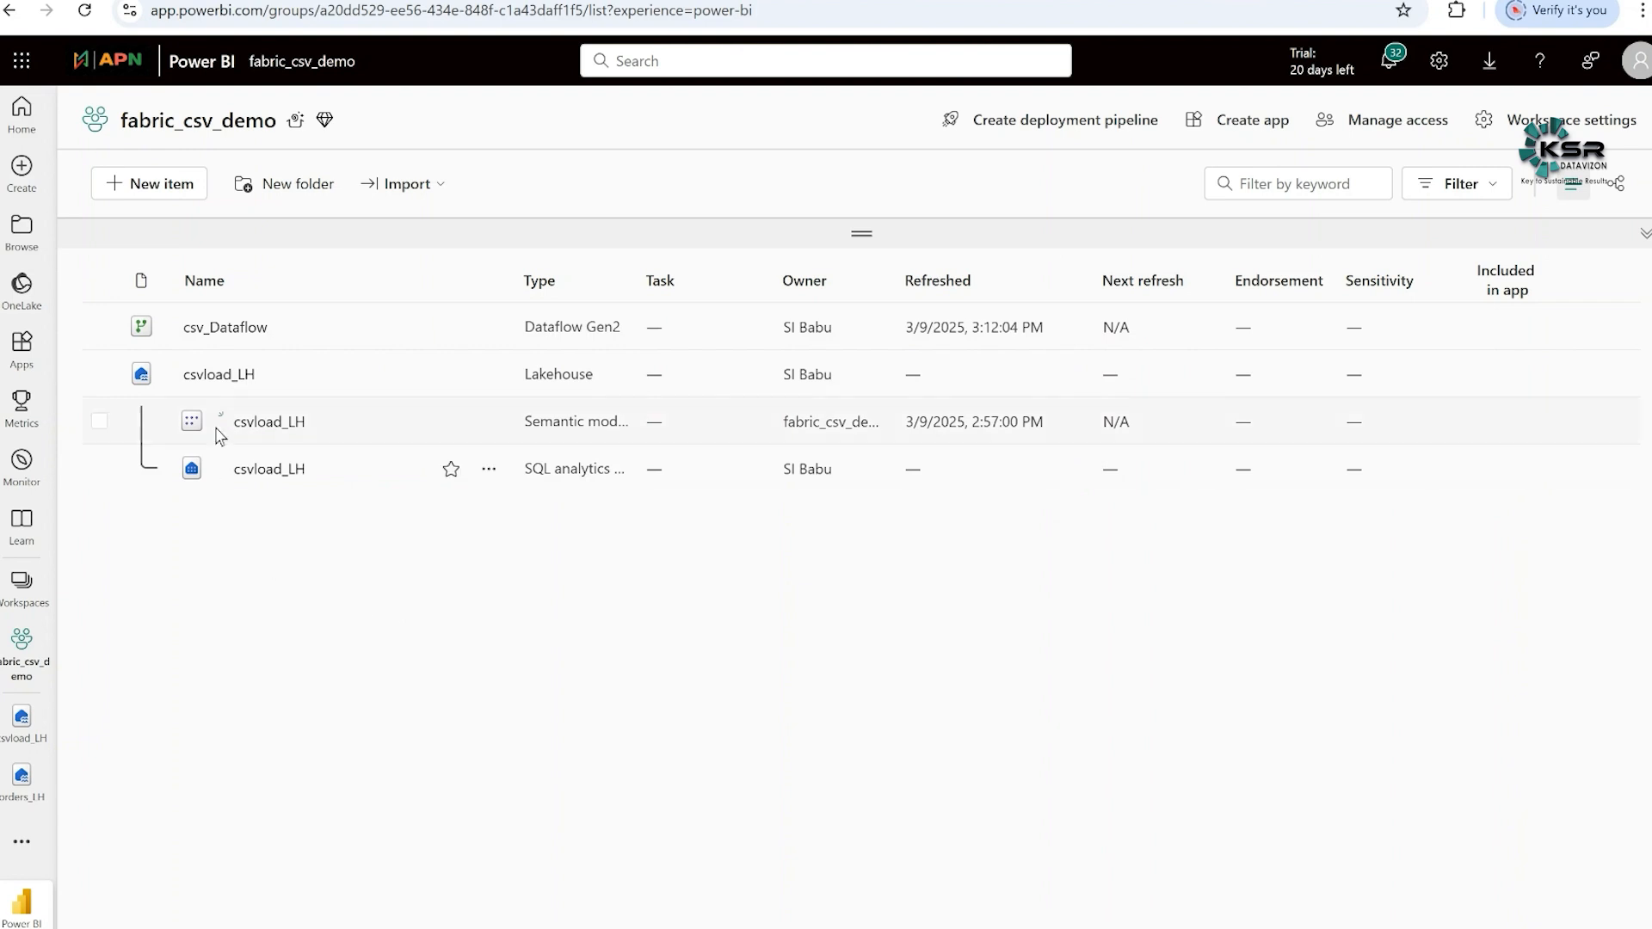
- Open the csvload_LH lakehouse and refresh its Tables folder
{"action": "left_click", "coordinate": [219, 375]}
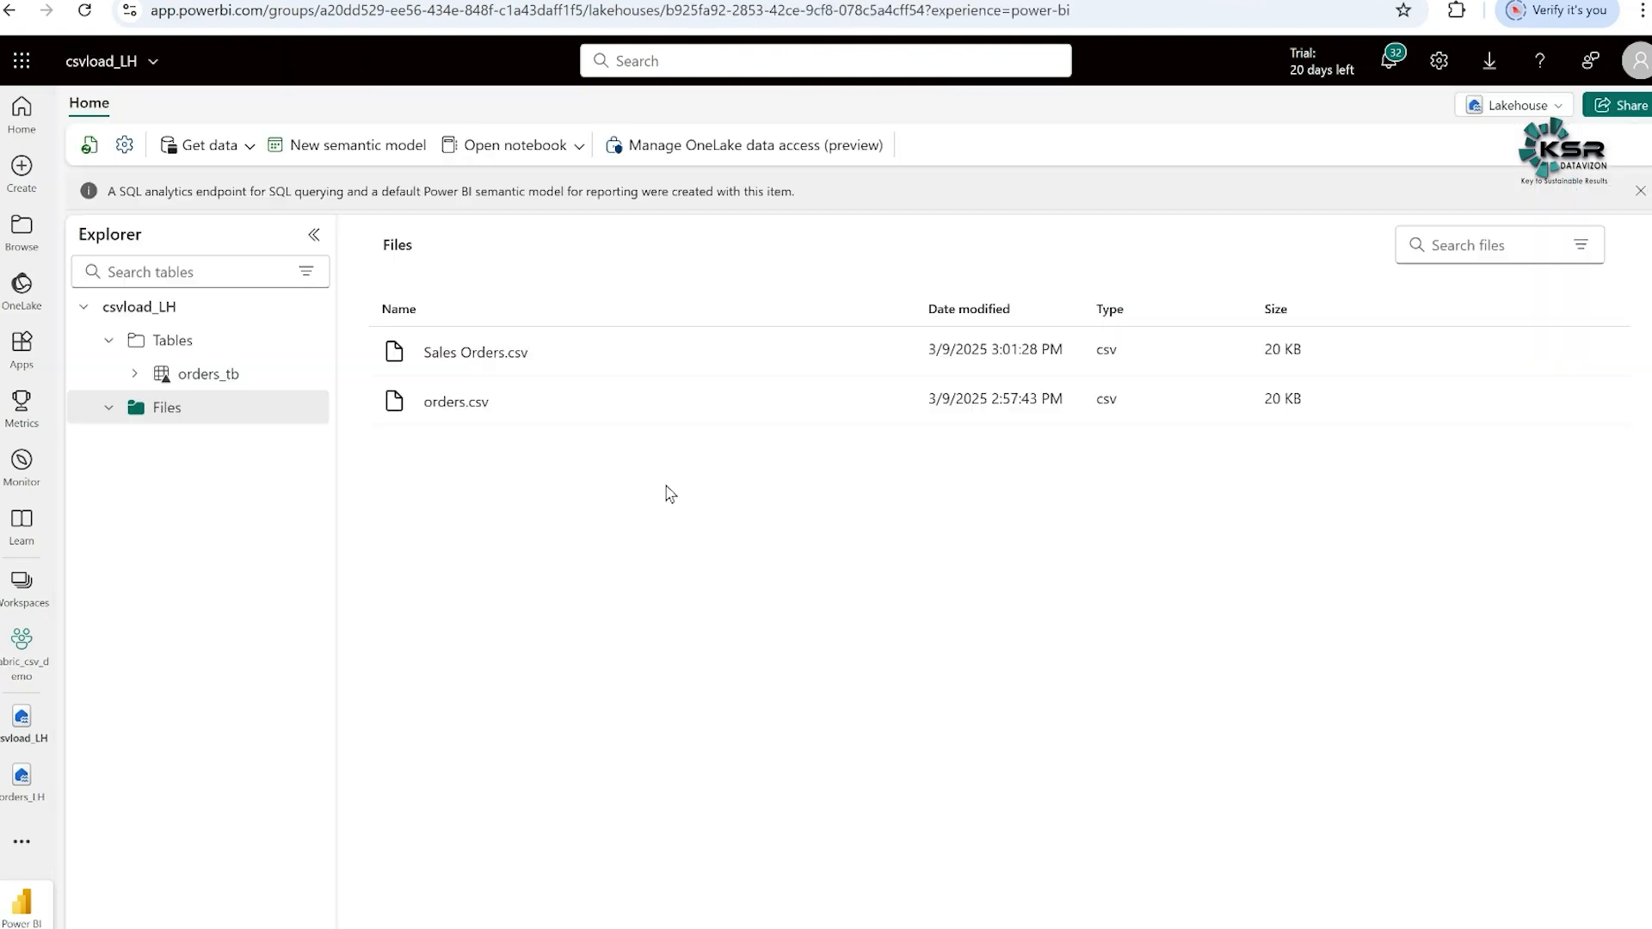
{"action": "mouse_move", "coordinate": [197, 350]}
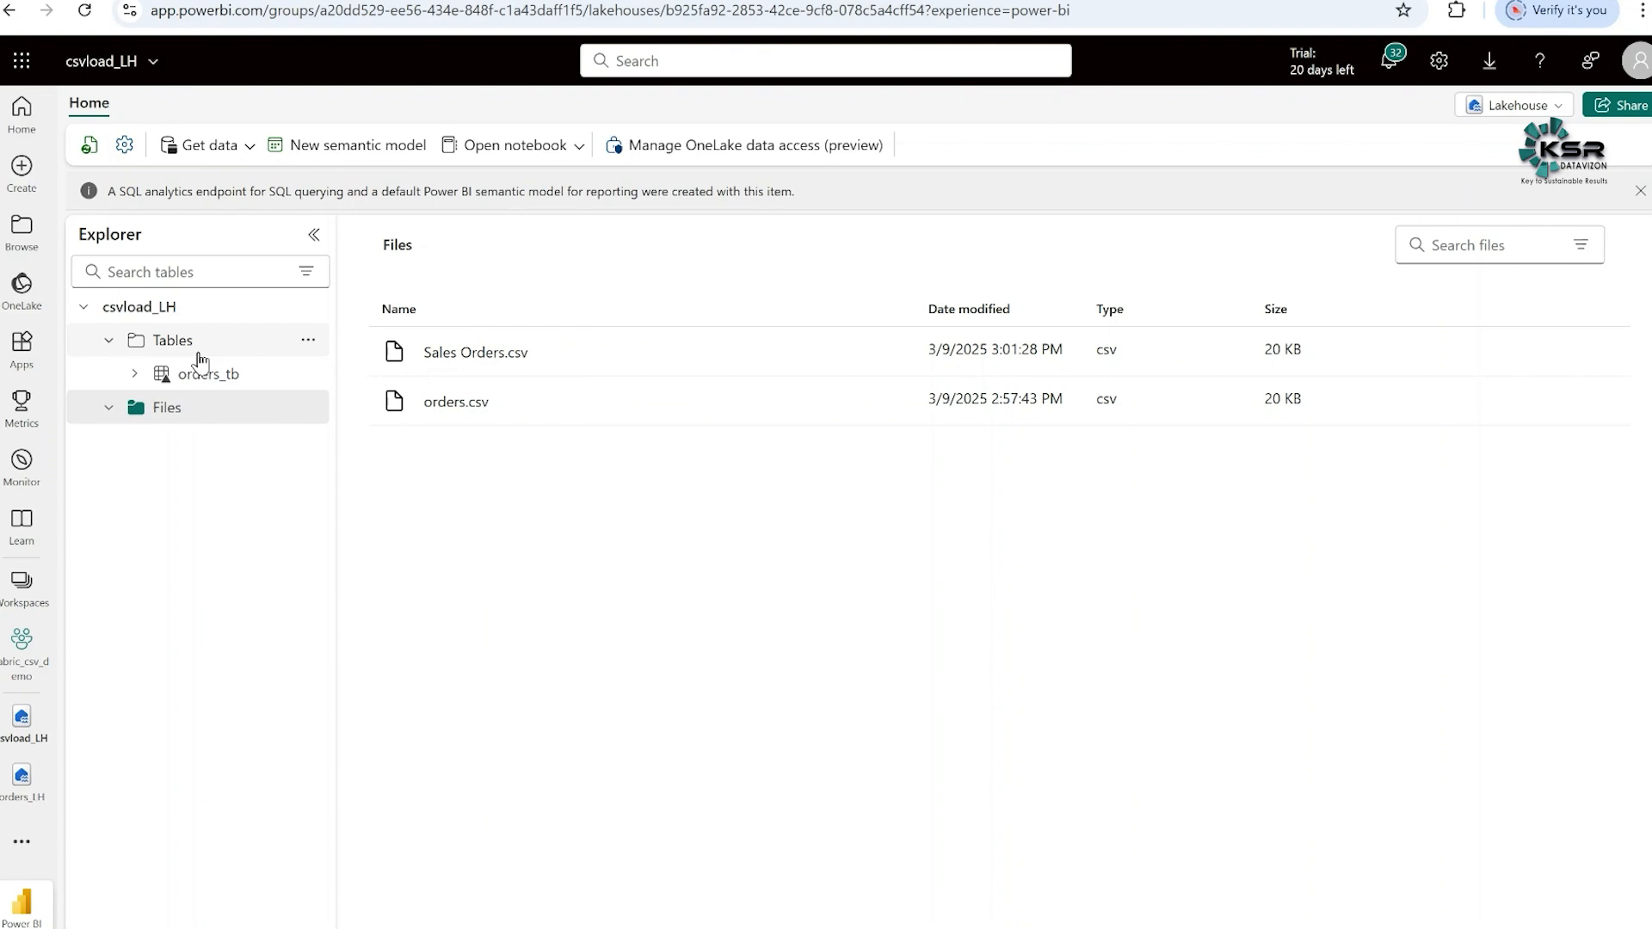
{"action": "left_click", "coordinate": [308, 342]}
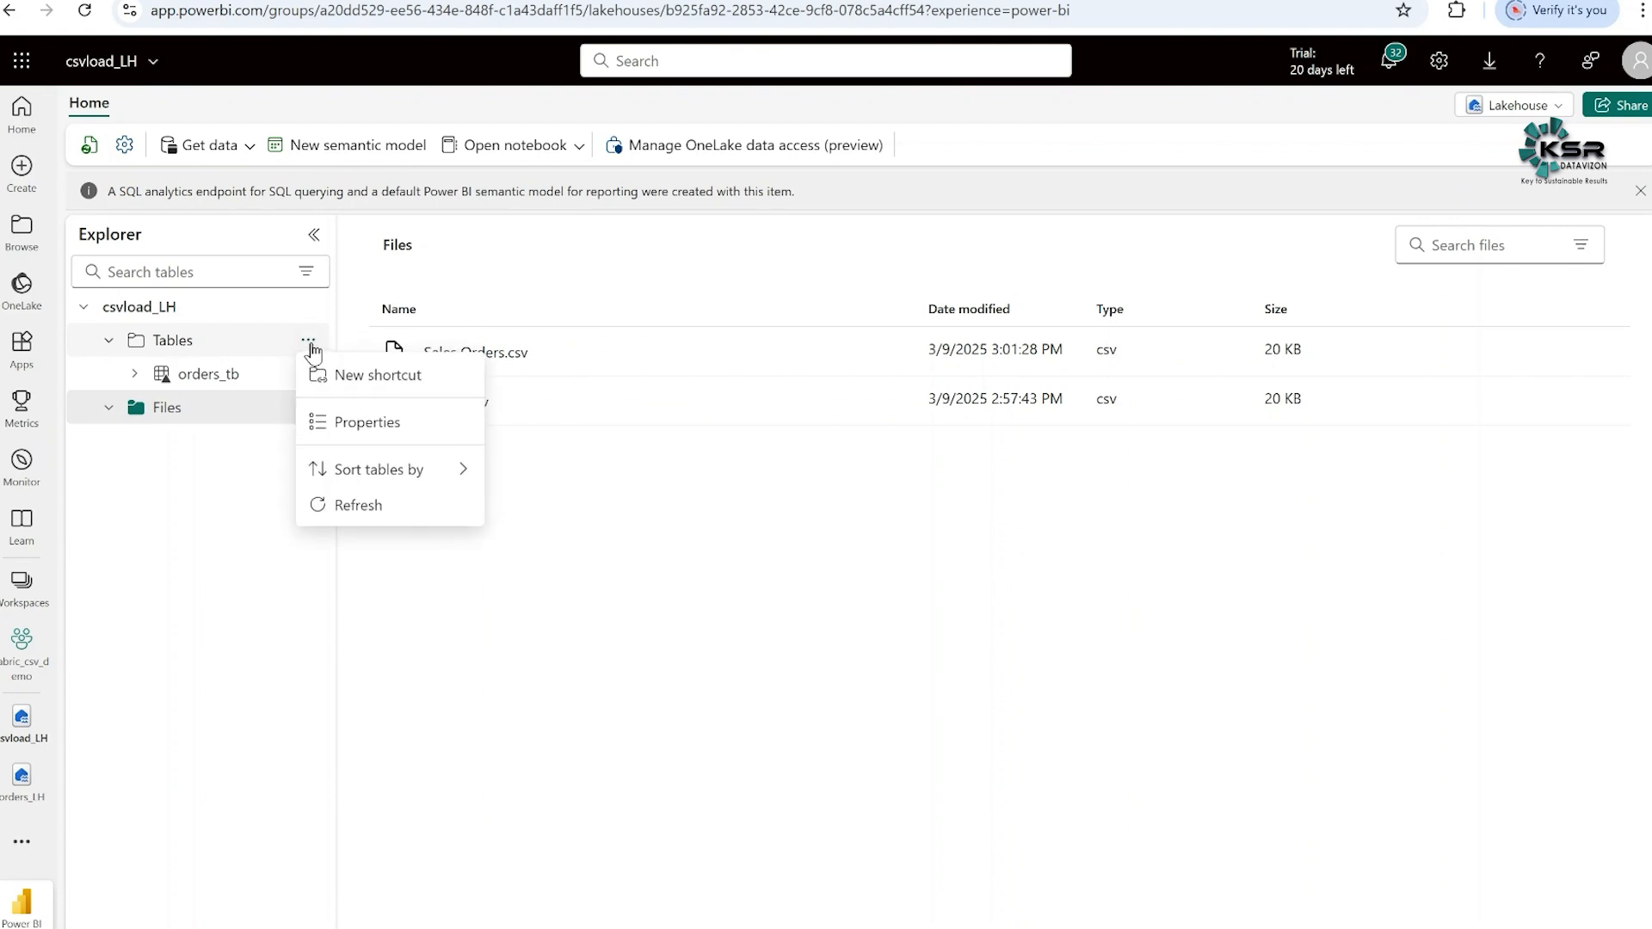
{"action": "left_click", "coordinate": [359, 508]}
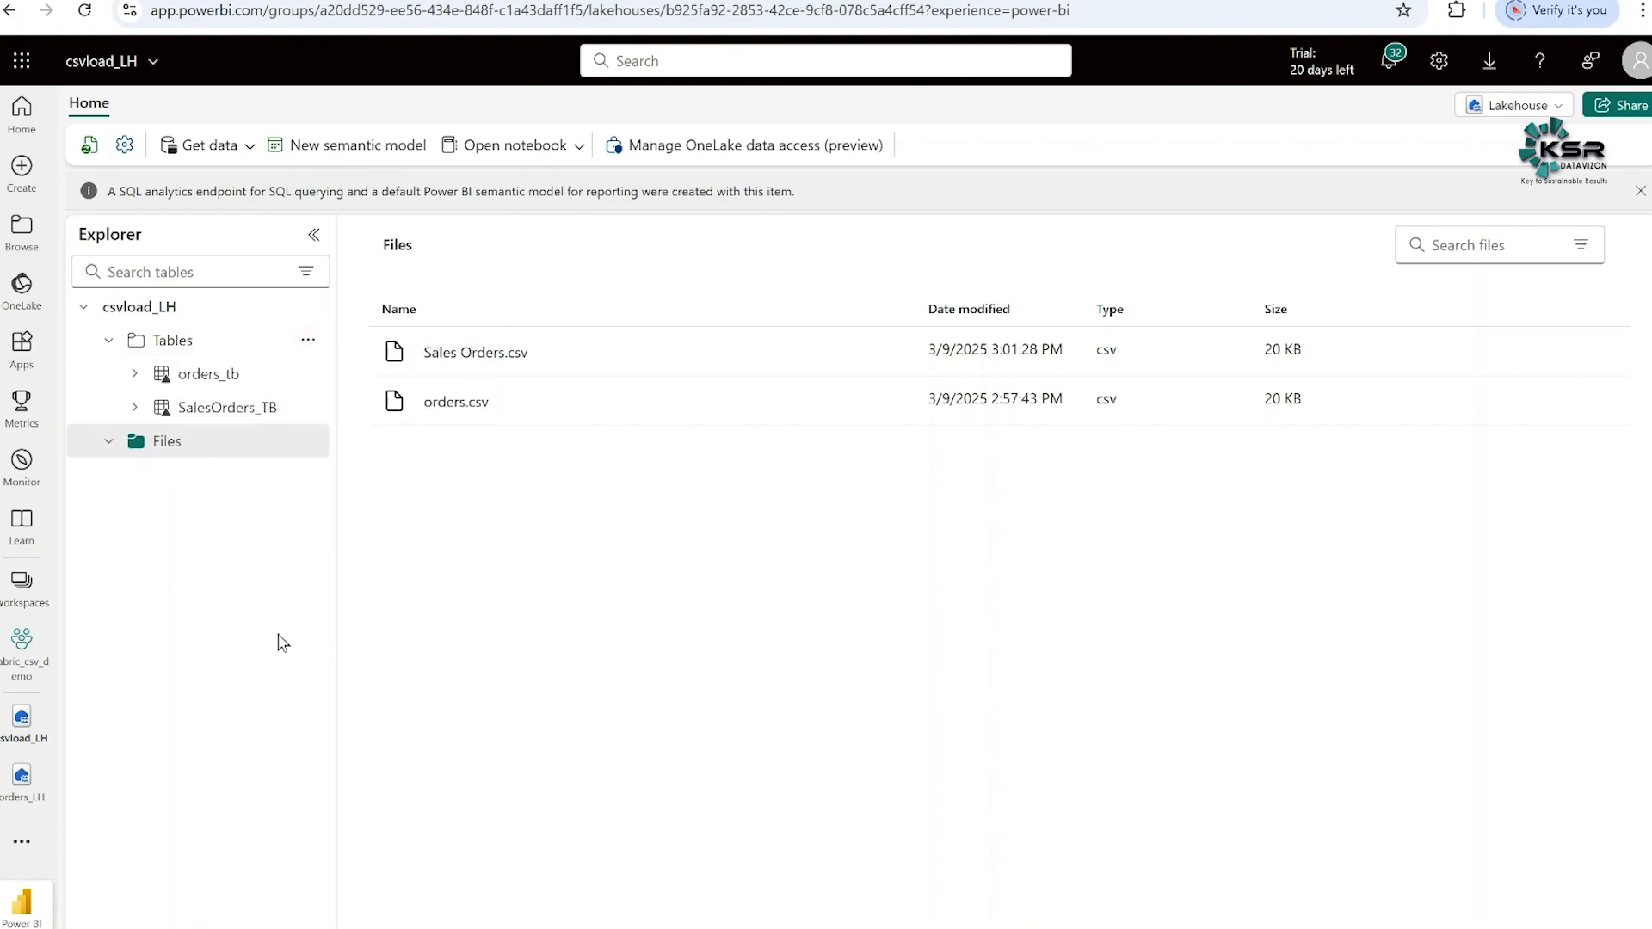
- Examine the data and column names of the SalesOrders_TB table, and return to the lakehouse's Files list
{"action": "mouse_move", "coordinate": [490, 361]}
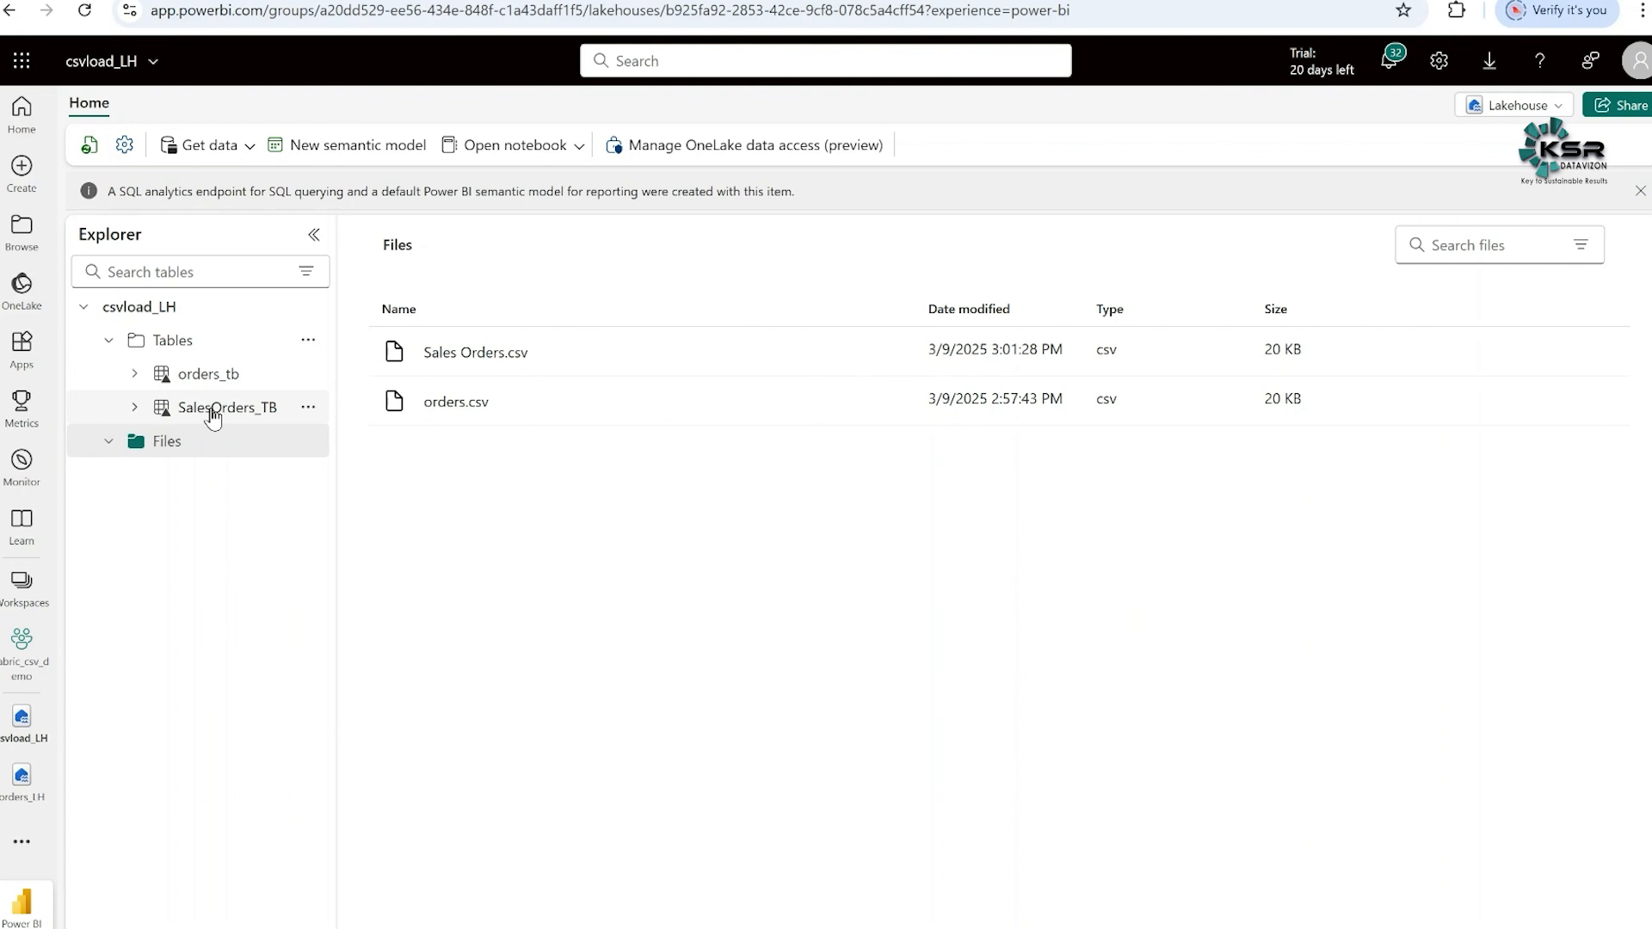
{"action": "left_click", "coordinate": [213, 408]}
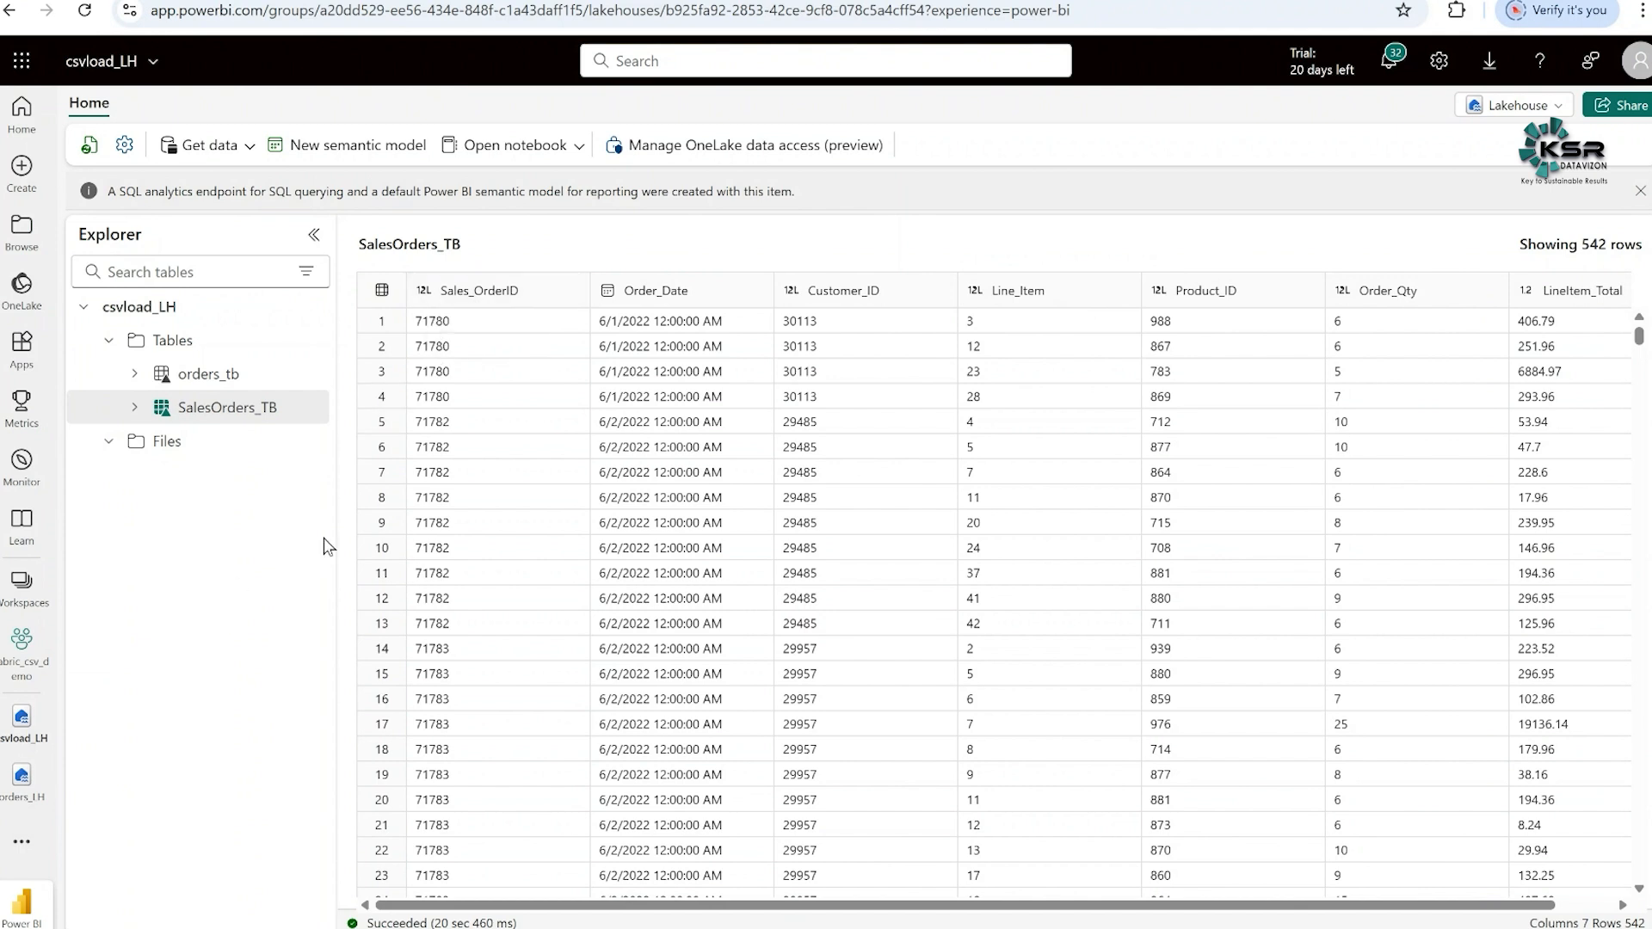
{"action": "left_click", "coordinate": [175, 454]}
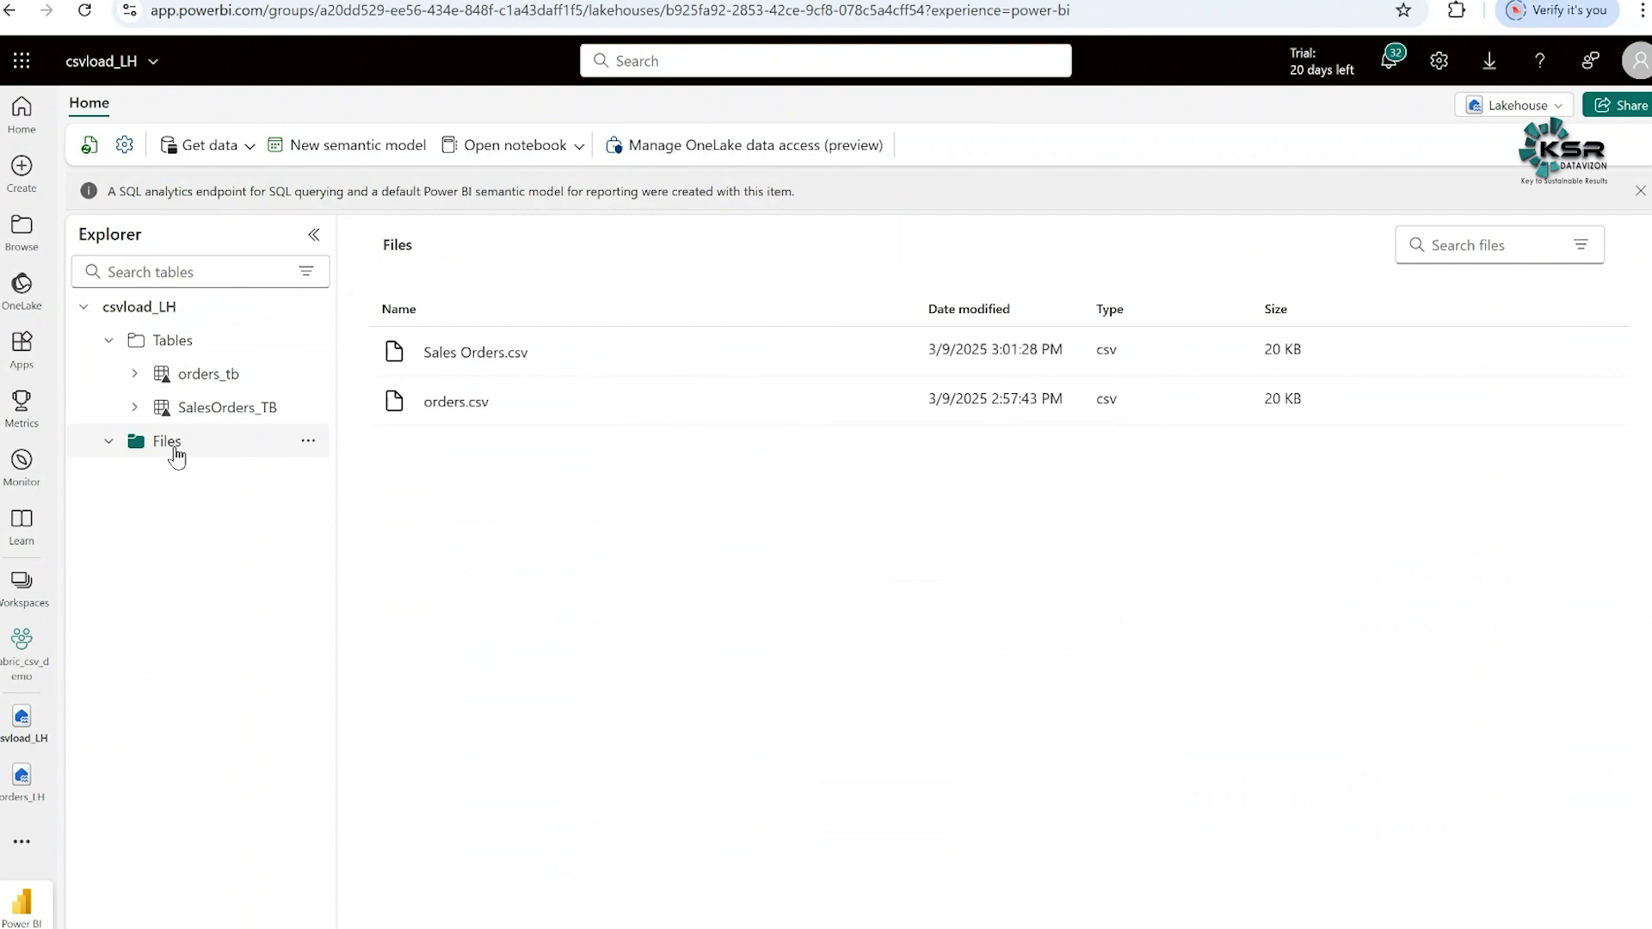
{"action": "mouse_move", "coordinate": [868, 375]}
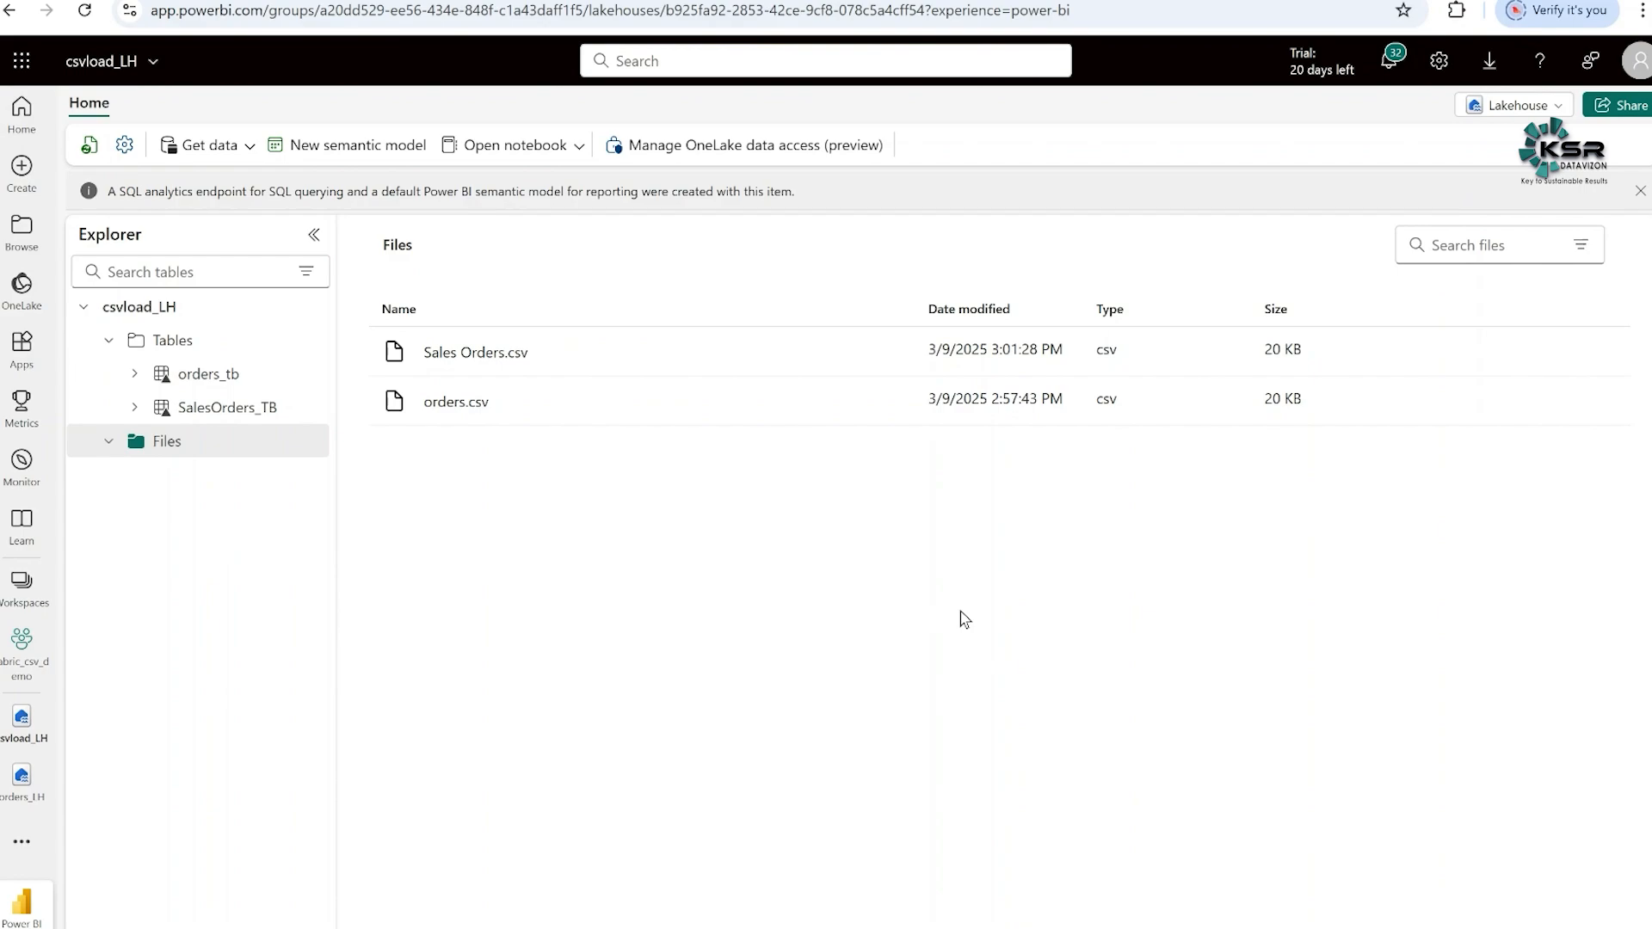
- Switch to the PowerPoint presentation on CSV ingestion and start its slide show from the first slide
{"action": "left_click", "coordinate": [1042, 928]}
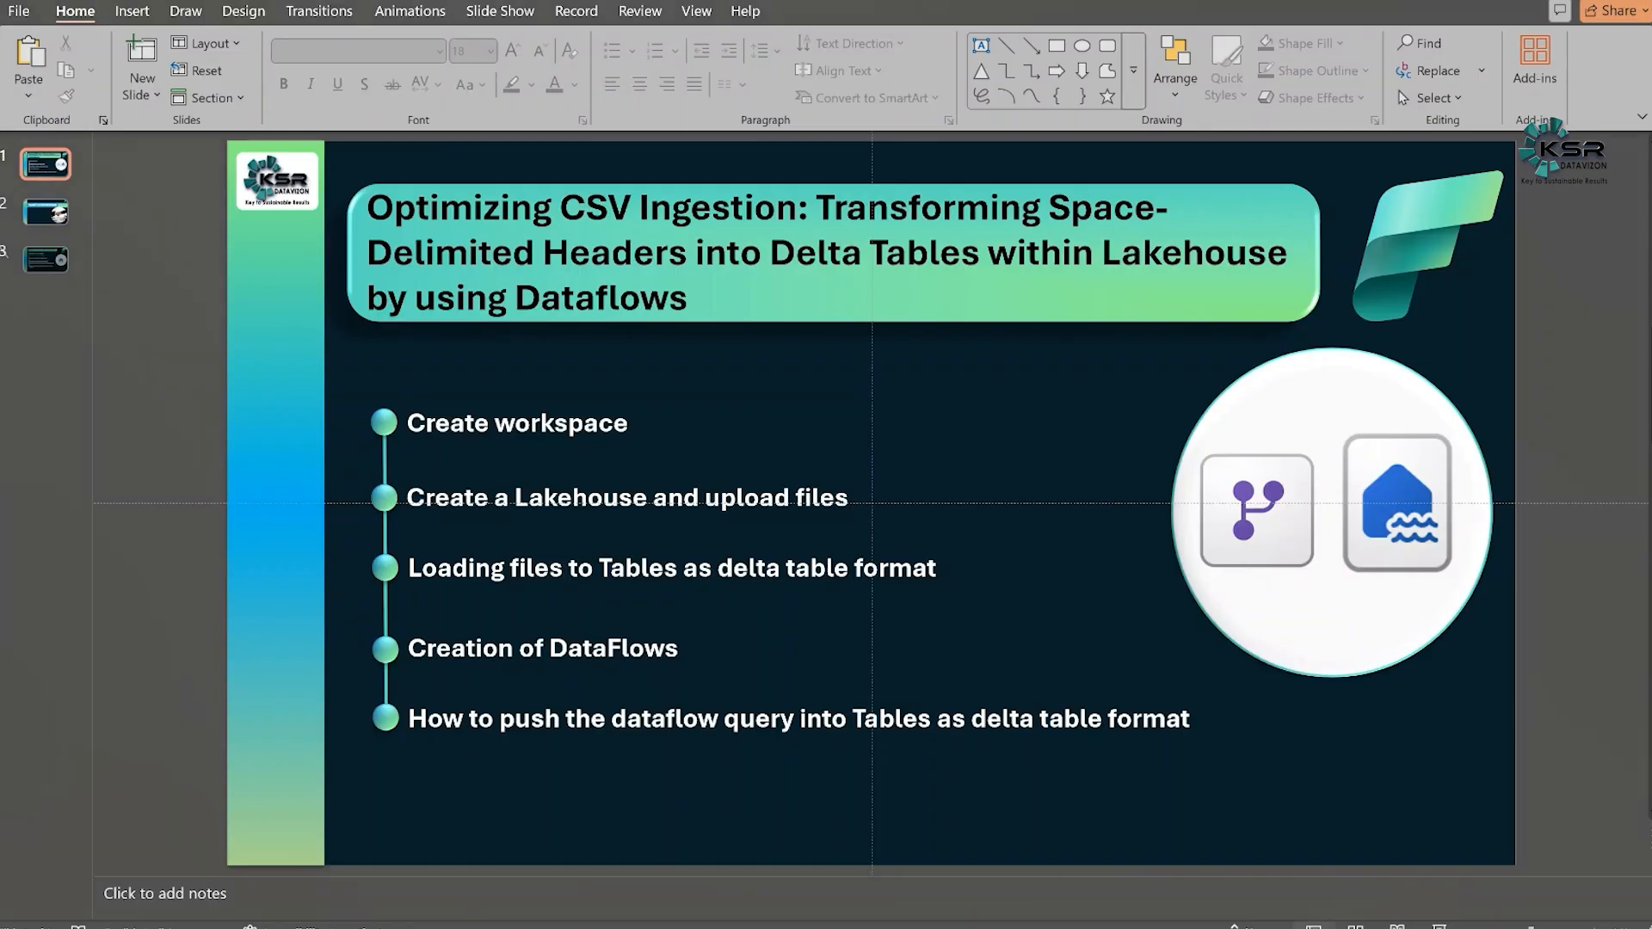
{"action": "key", "text": "F5"}
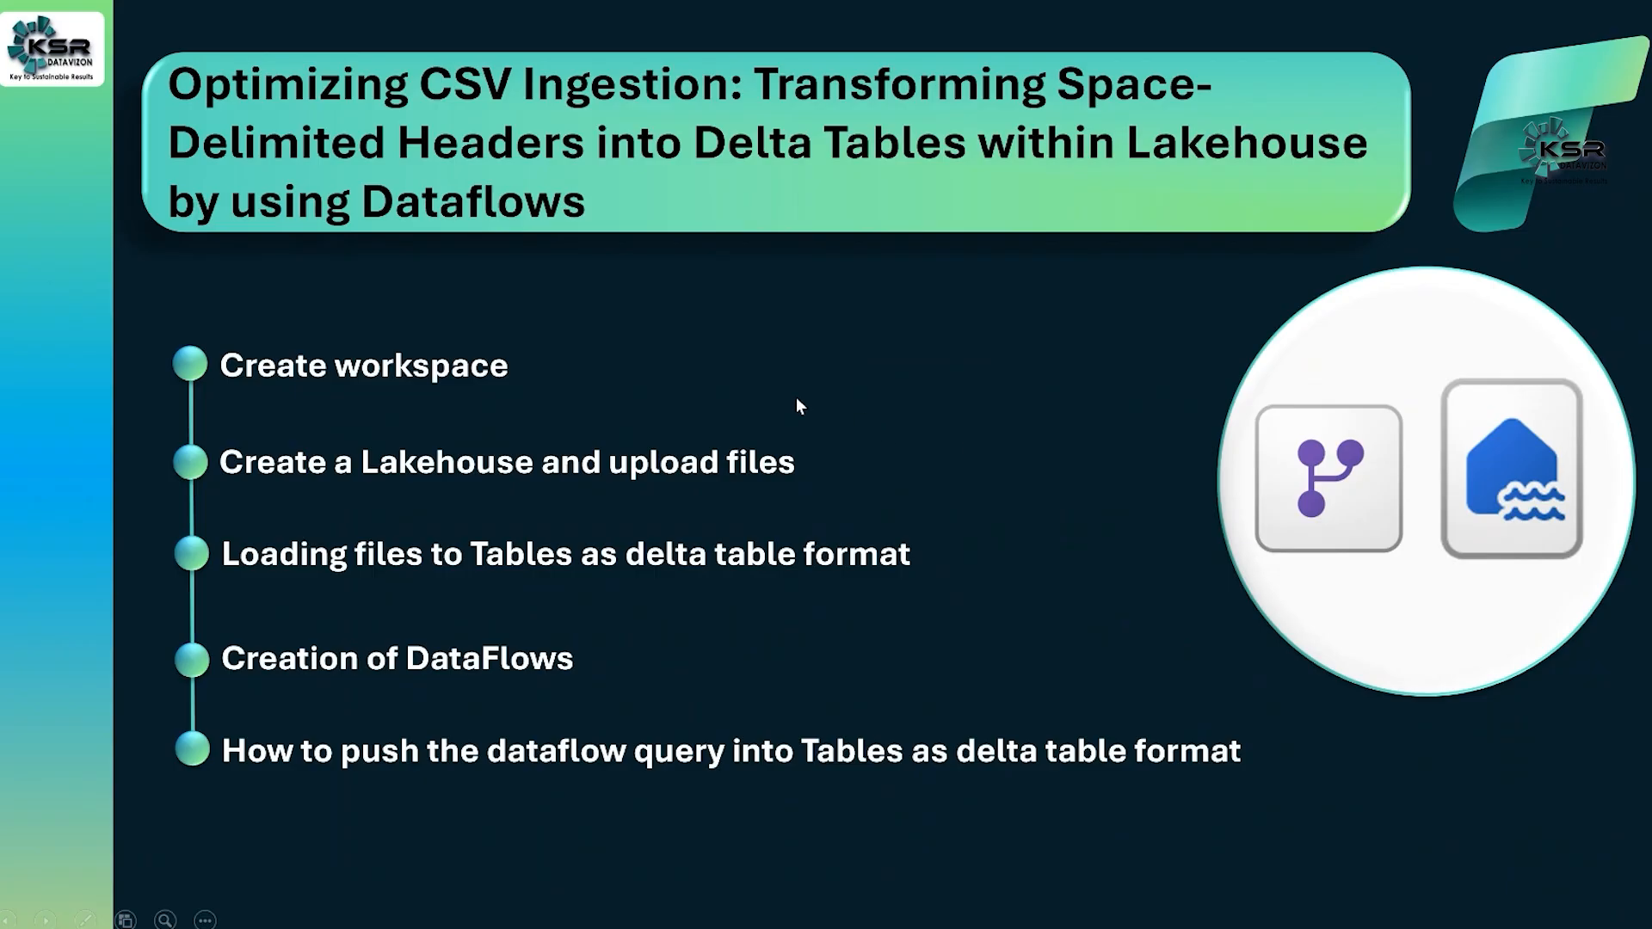